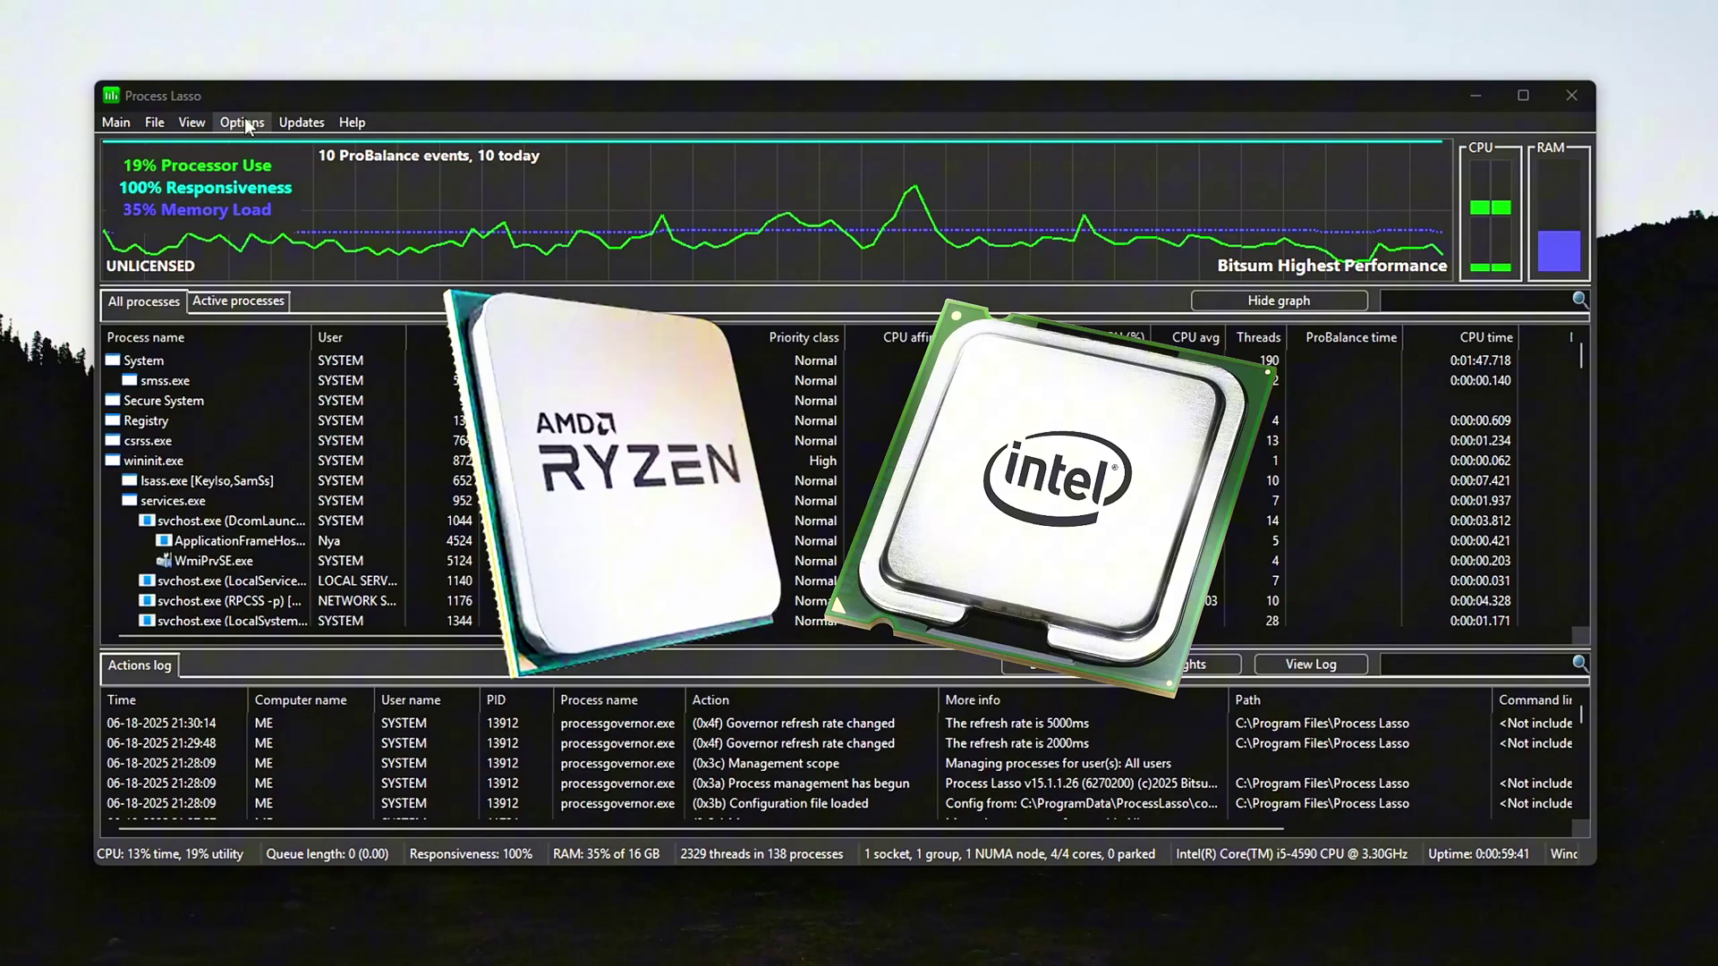
# - Browse the program's configuration menus and scroll through the process list
pyautogui.click(291, 116)
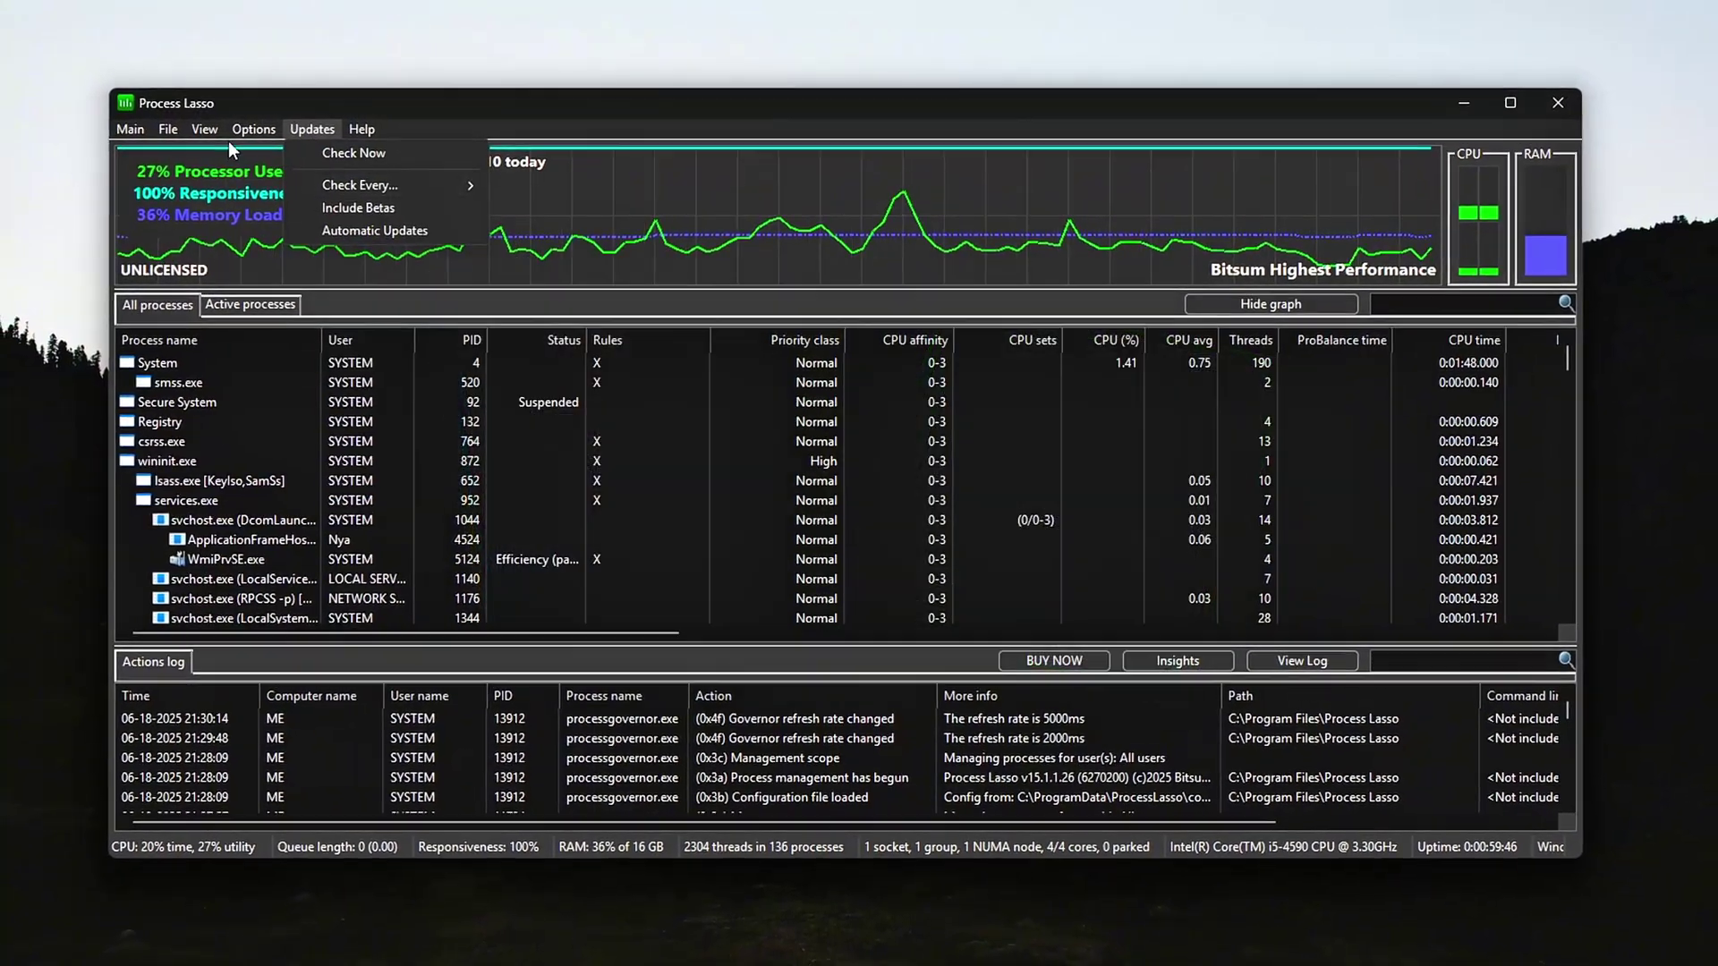
pyautogui.moveTo(256, 136)
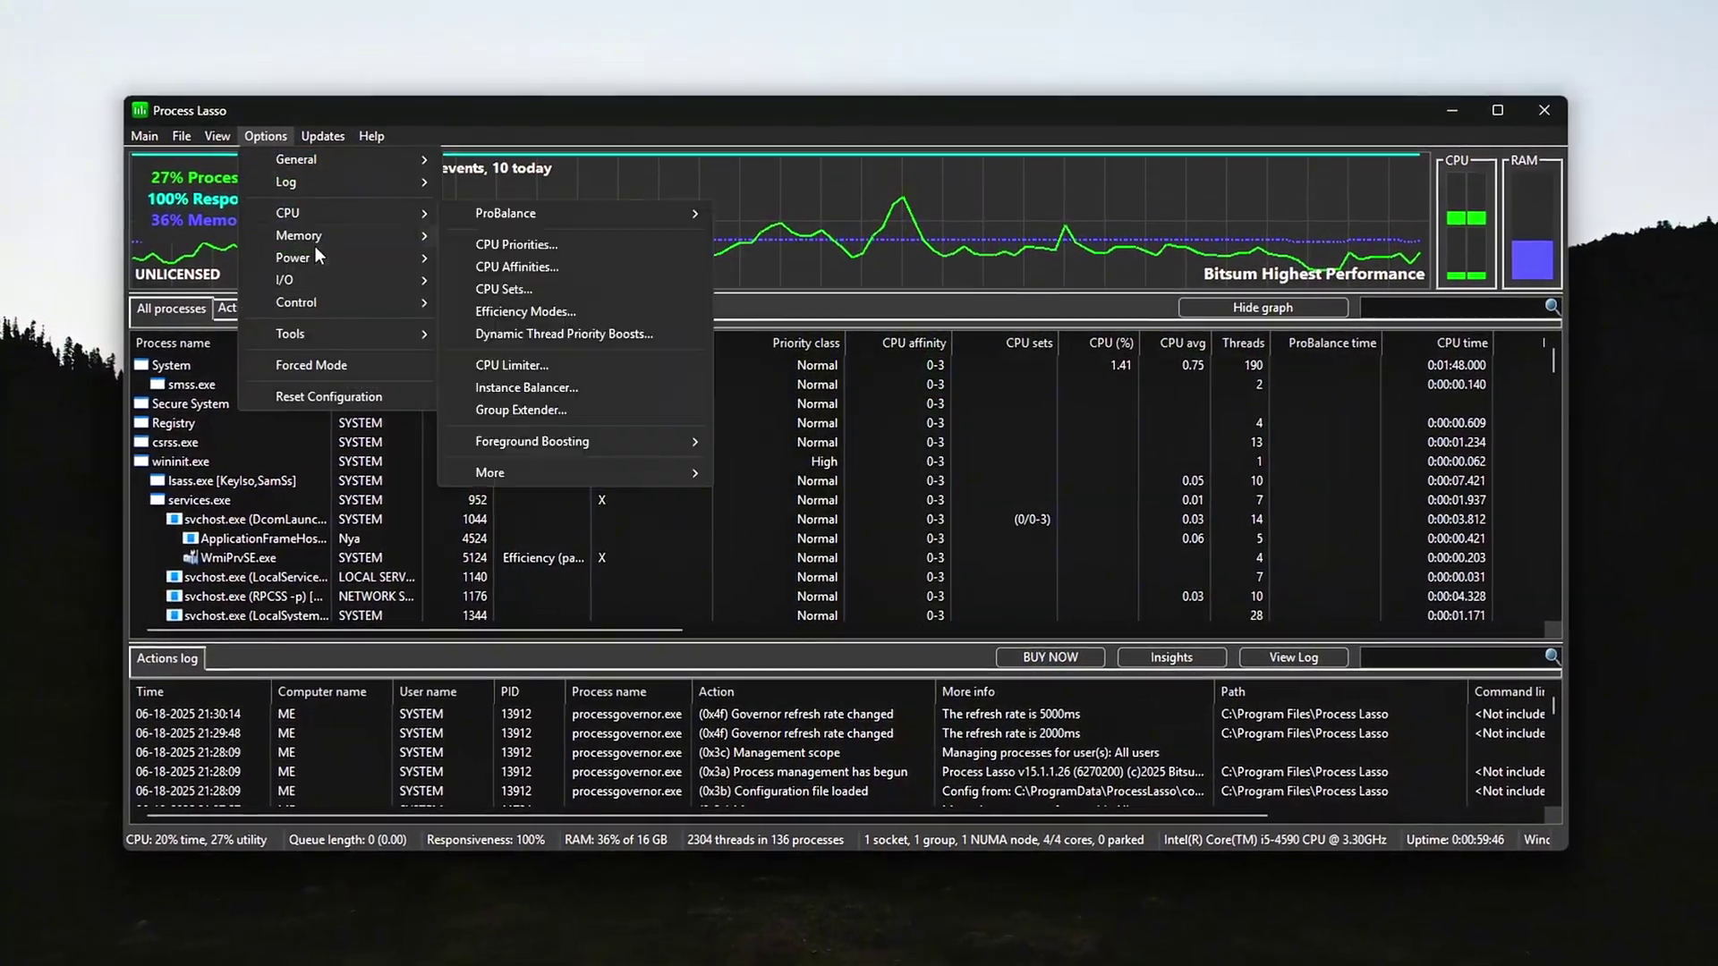
pyautogui.moveTo(302, 252)
pyautogui.moveTo(540, 253)
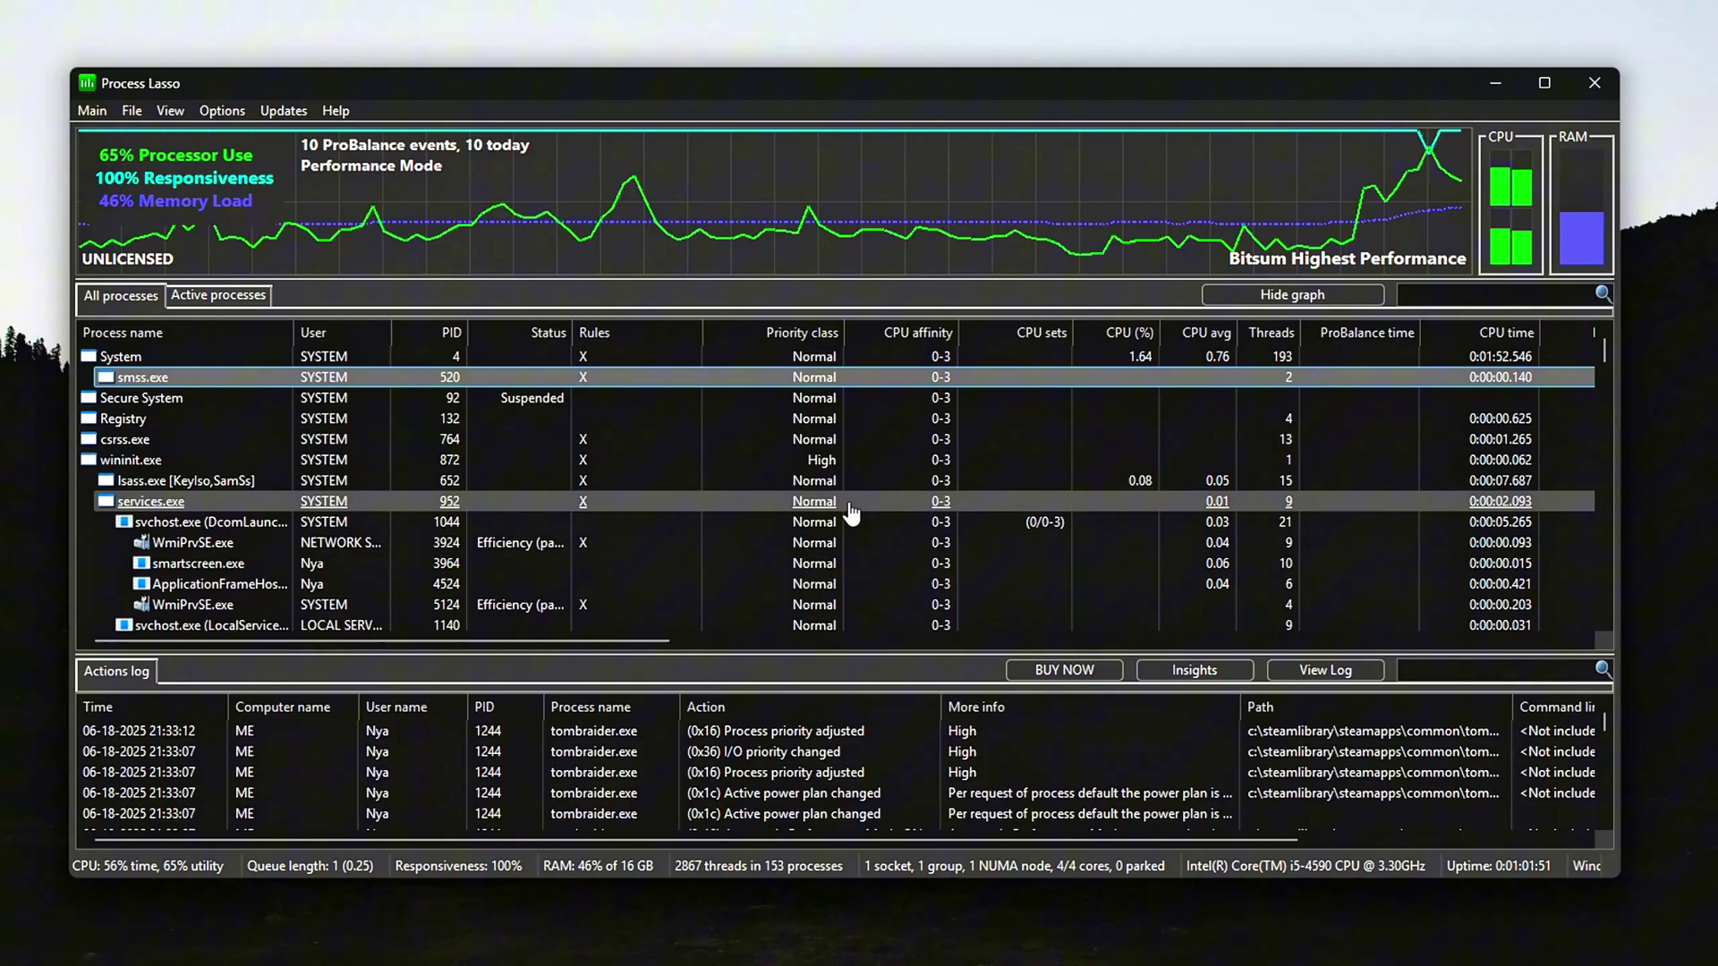
pyautogui.scroll(-10, 852, 510)
pyautogui.scroll(2, 701, 471)
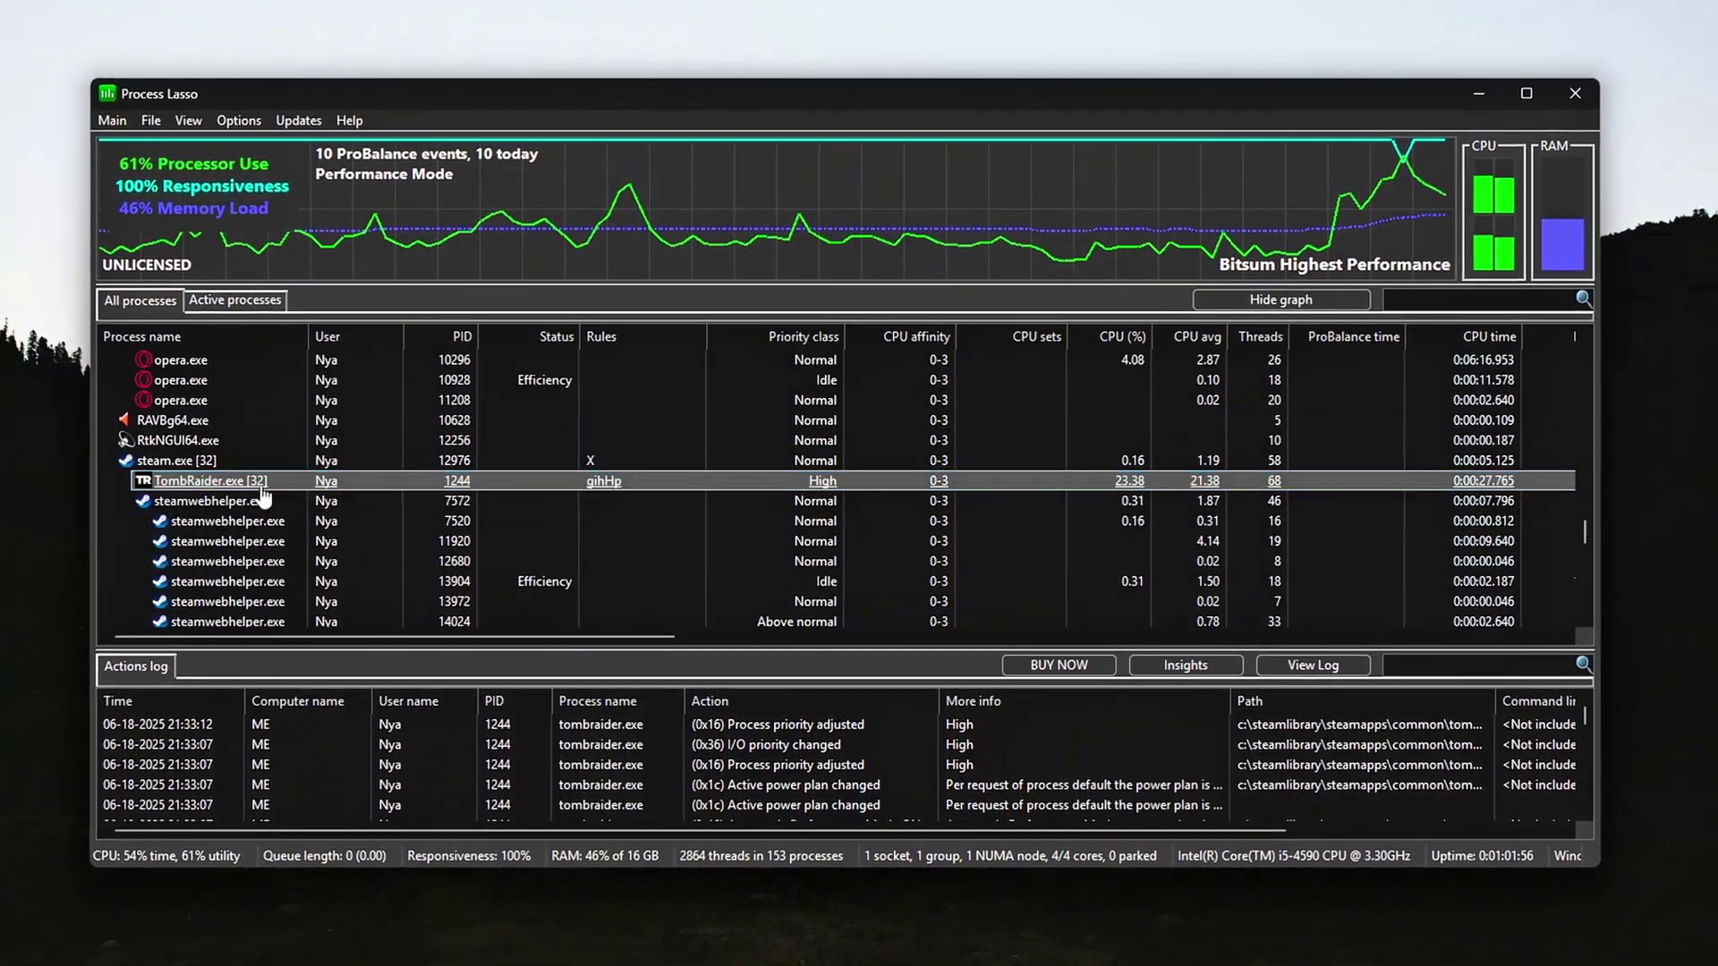
pyautogui.moveTo(247, 491)
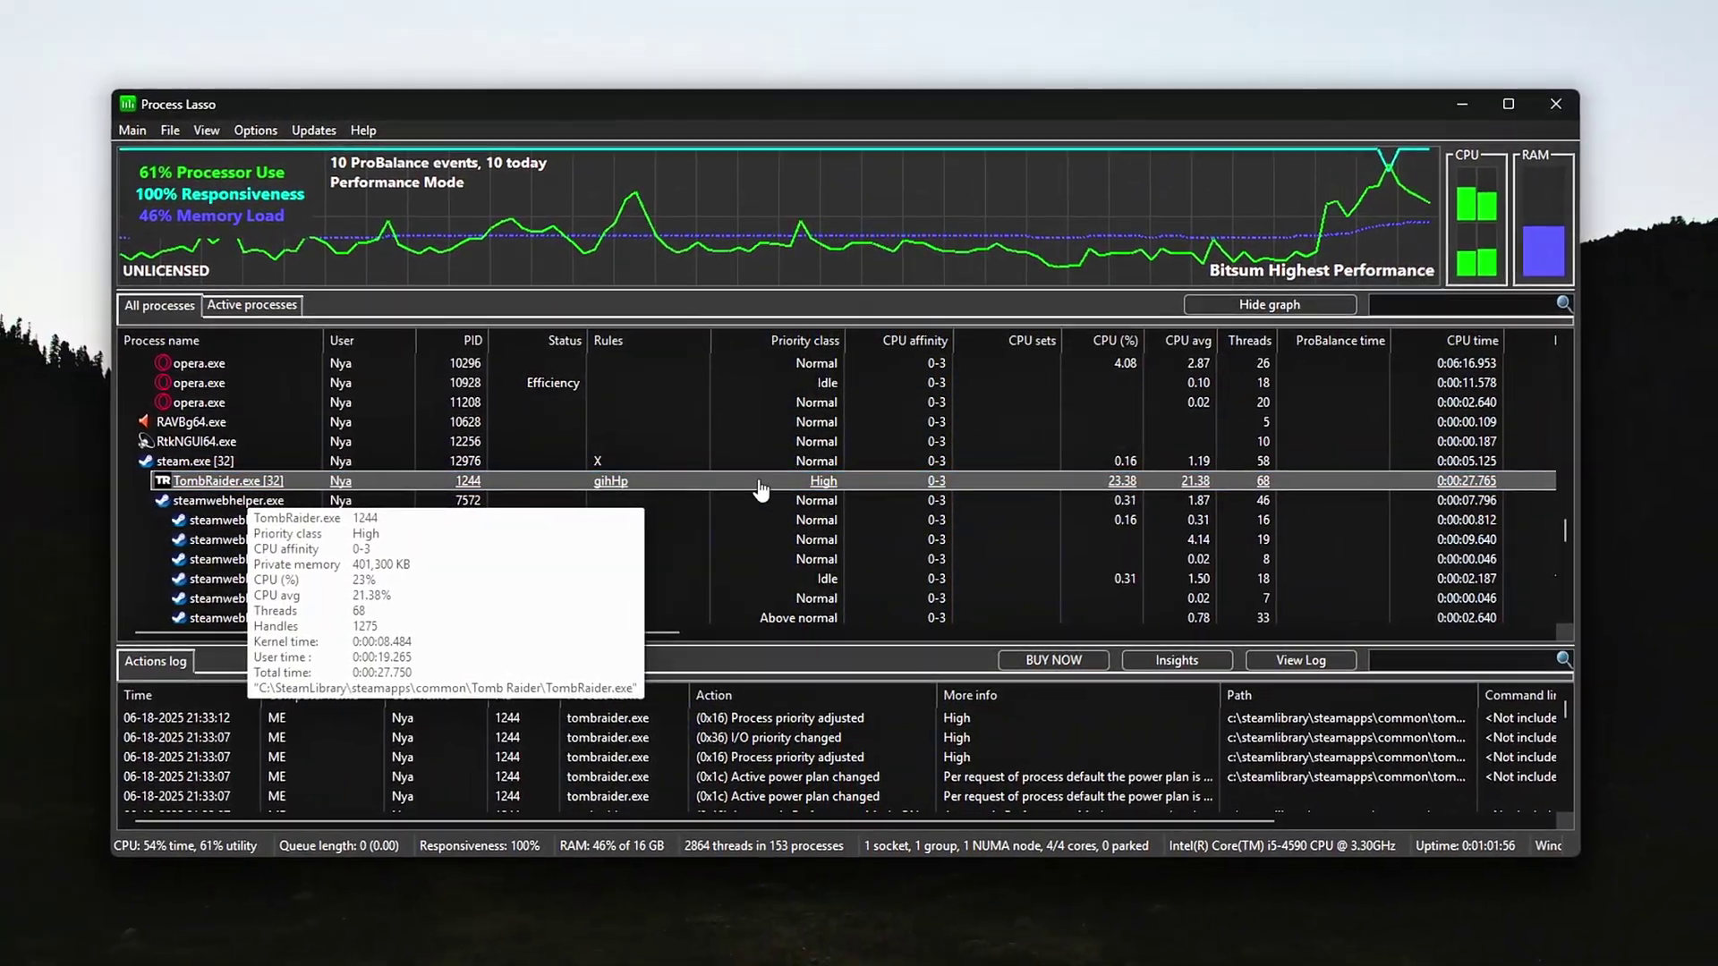
# - Set TombRaider.exe to always run at High CPU priority
pyautogui.click(760, 483)
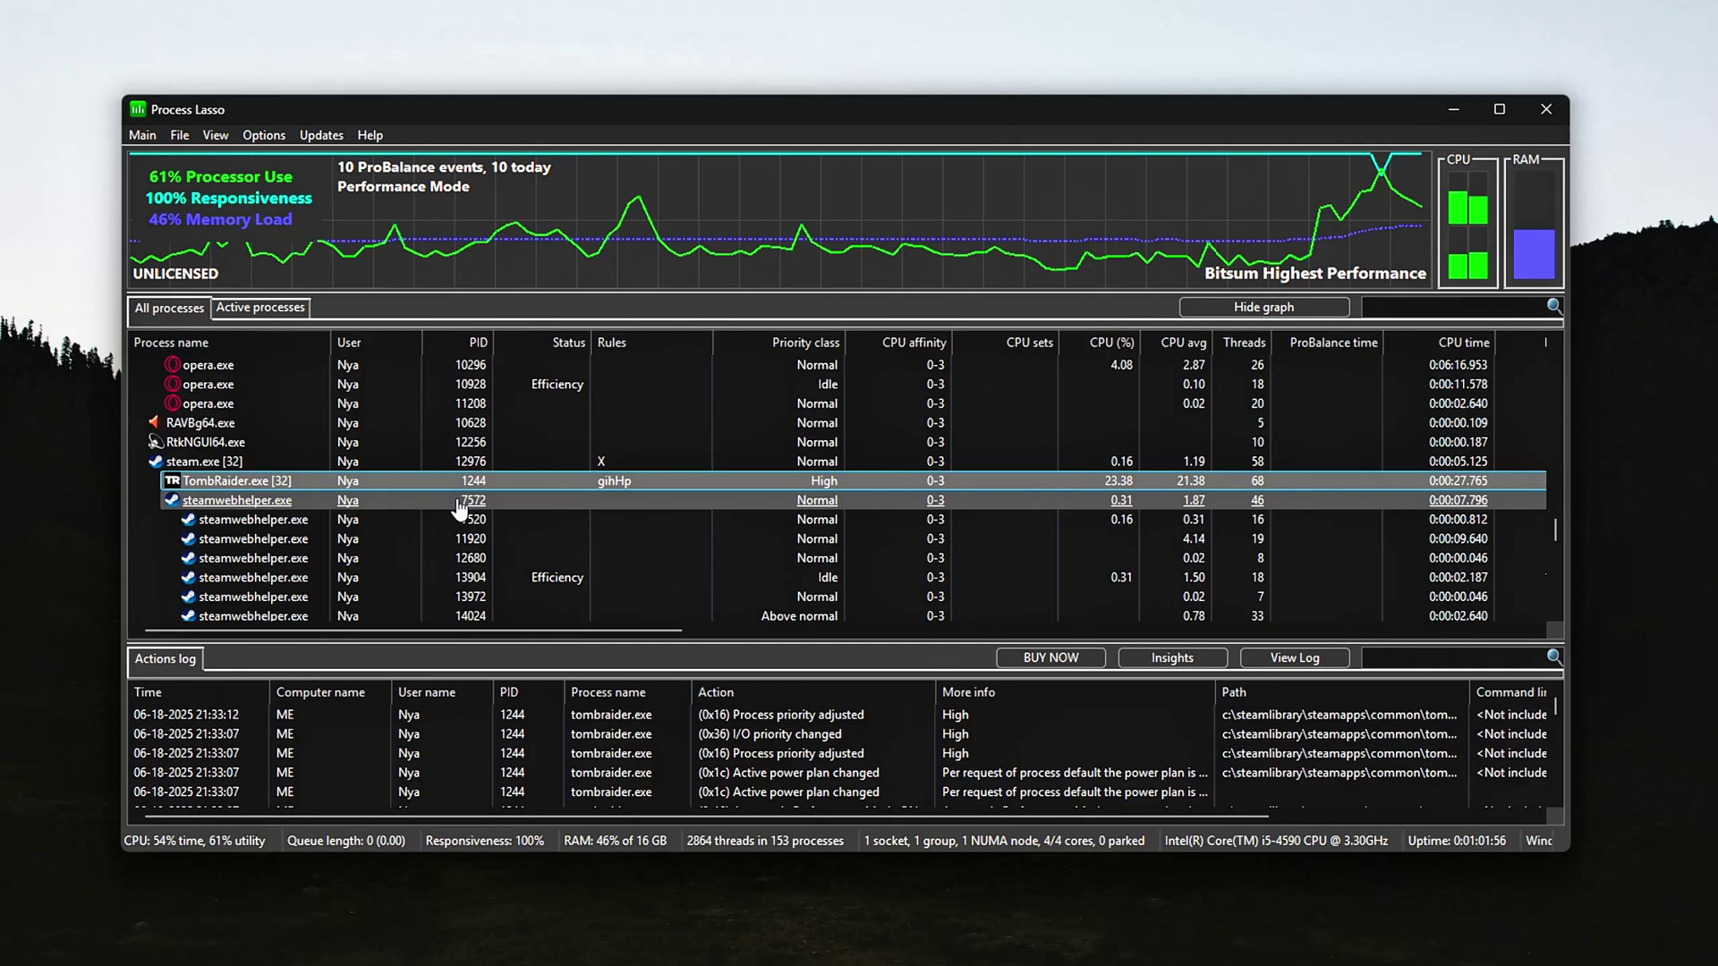
pyautogui.rightClick(539, 481)
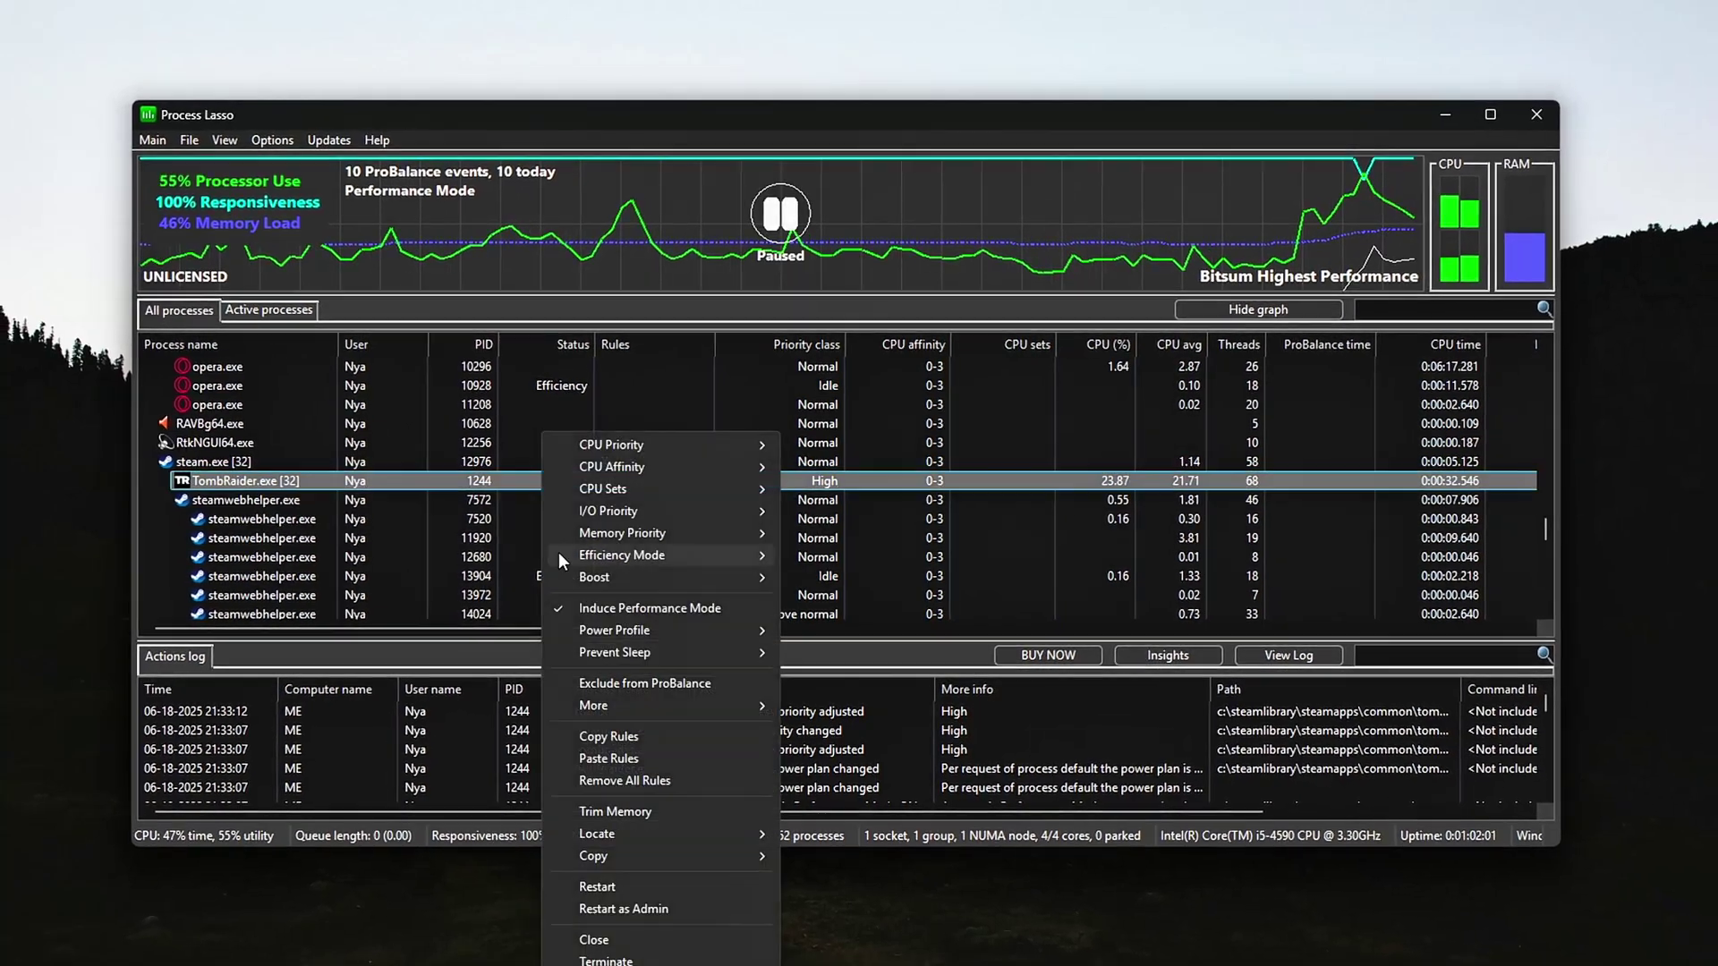
pyautogui.moveTo(652, 448)
pyautogui.moveTo(855, 470)
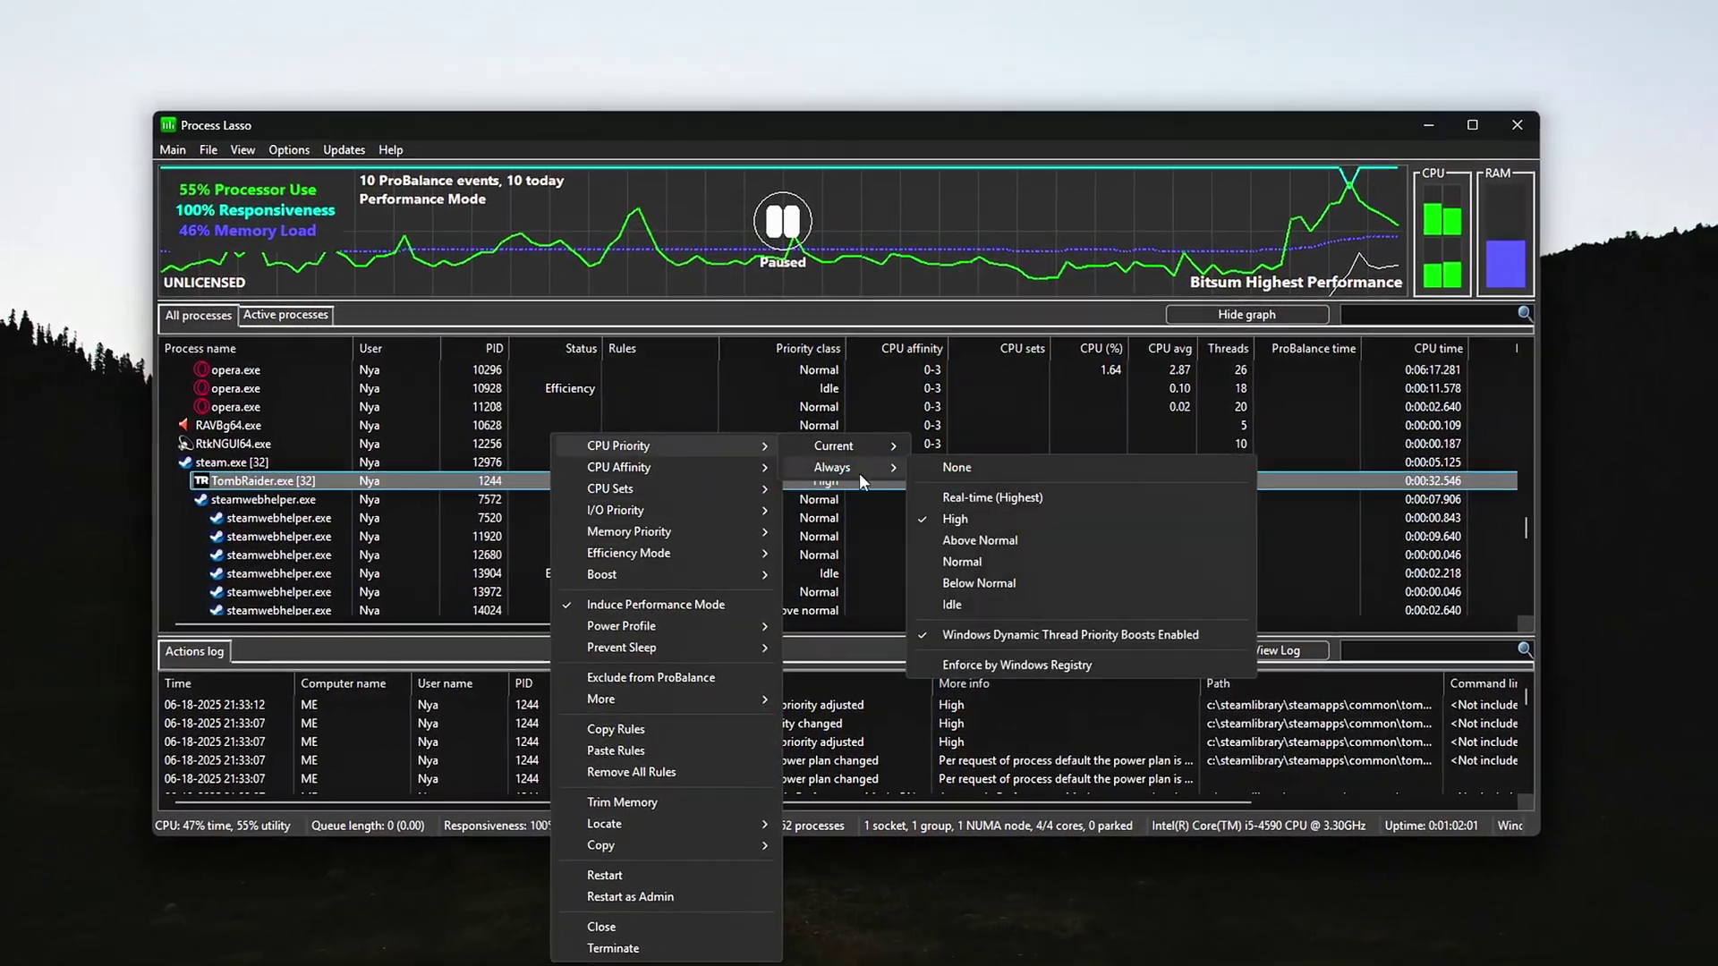
pyautogui.click(947, 521)
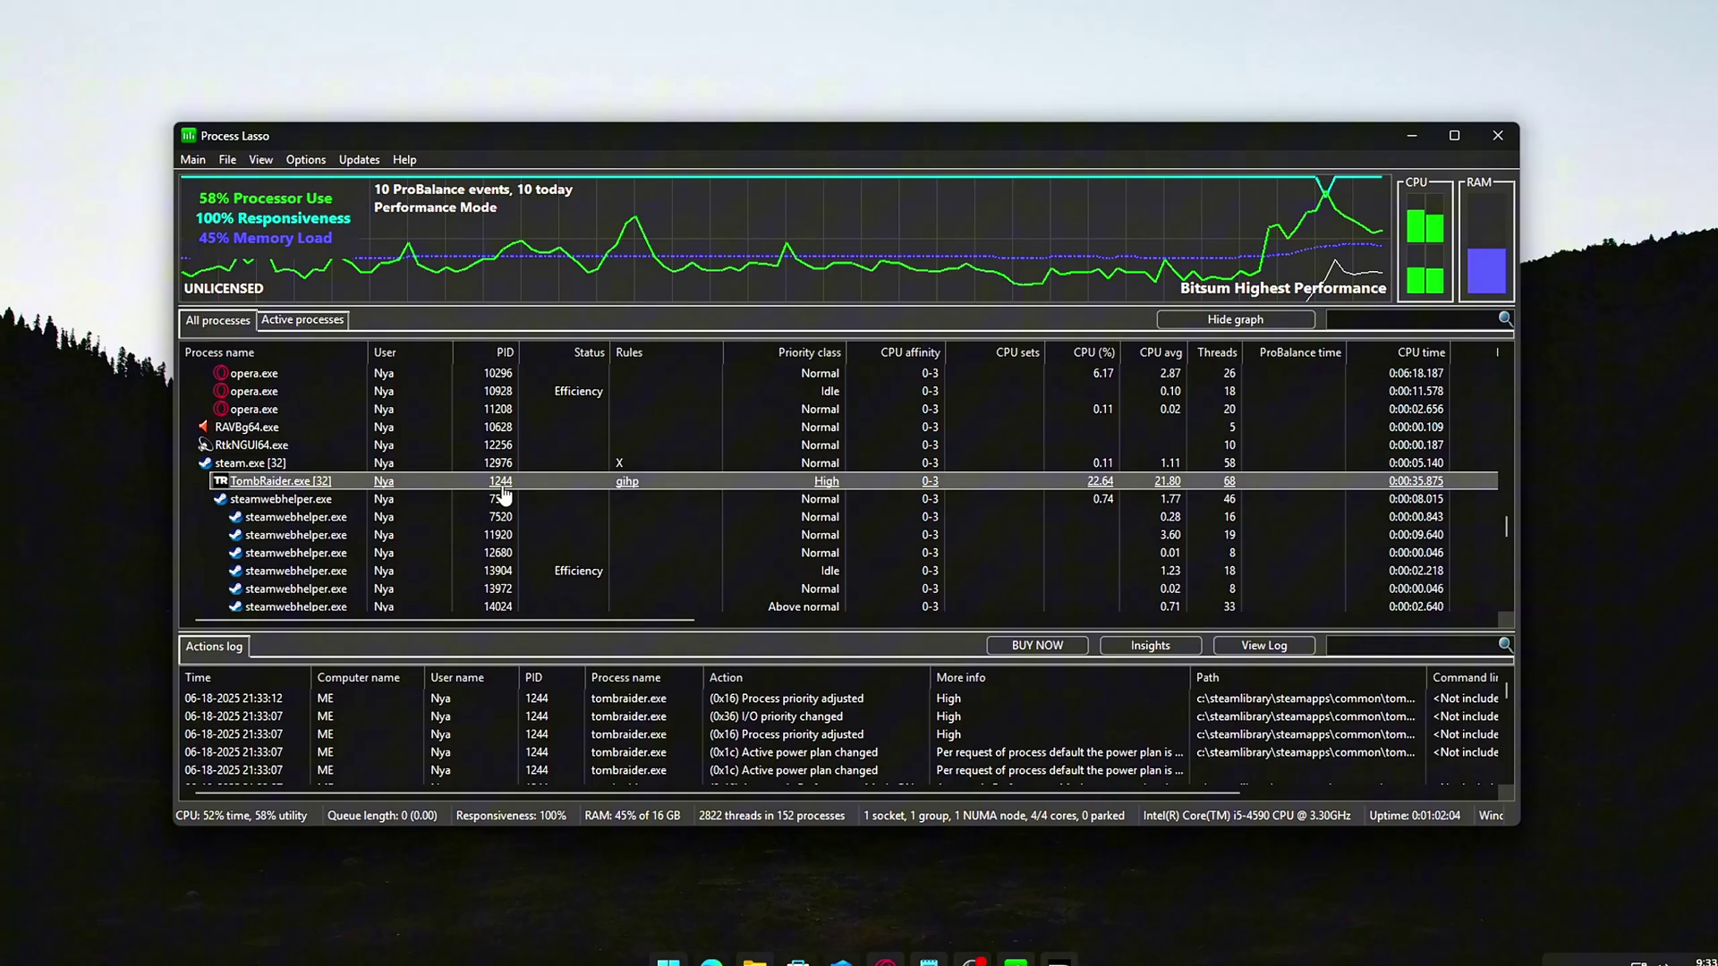
# - Review the I/O Priority > Always options for TombRaider.exe
pyautogui.rightClick(433, 483)
pyautogui.moveTo(555, 508)
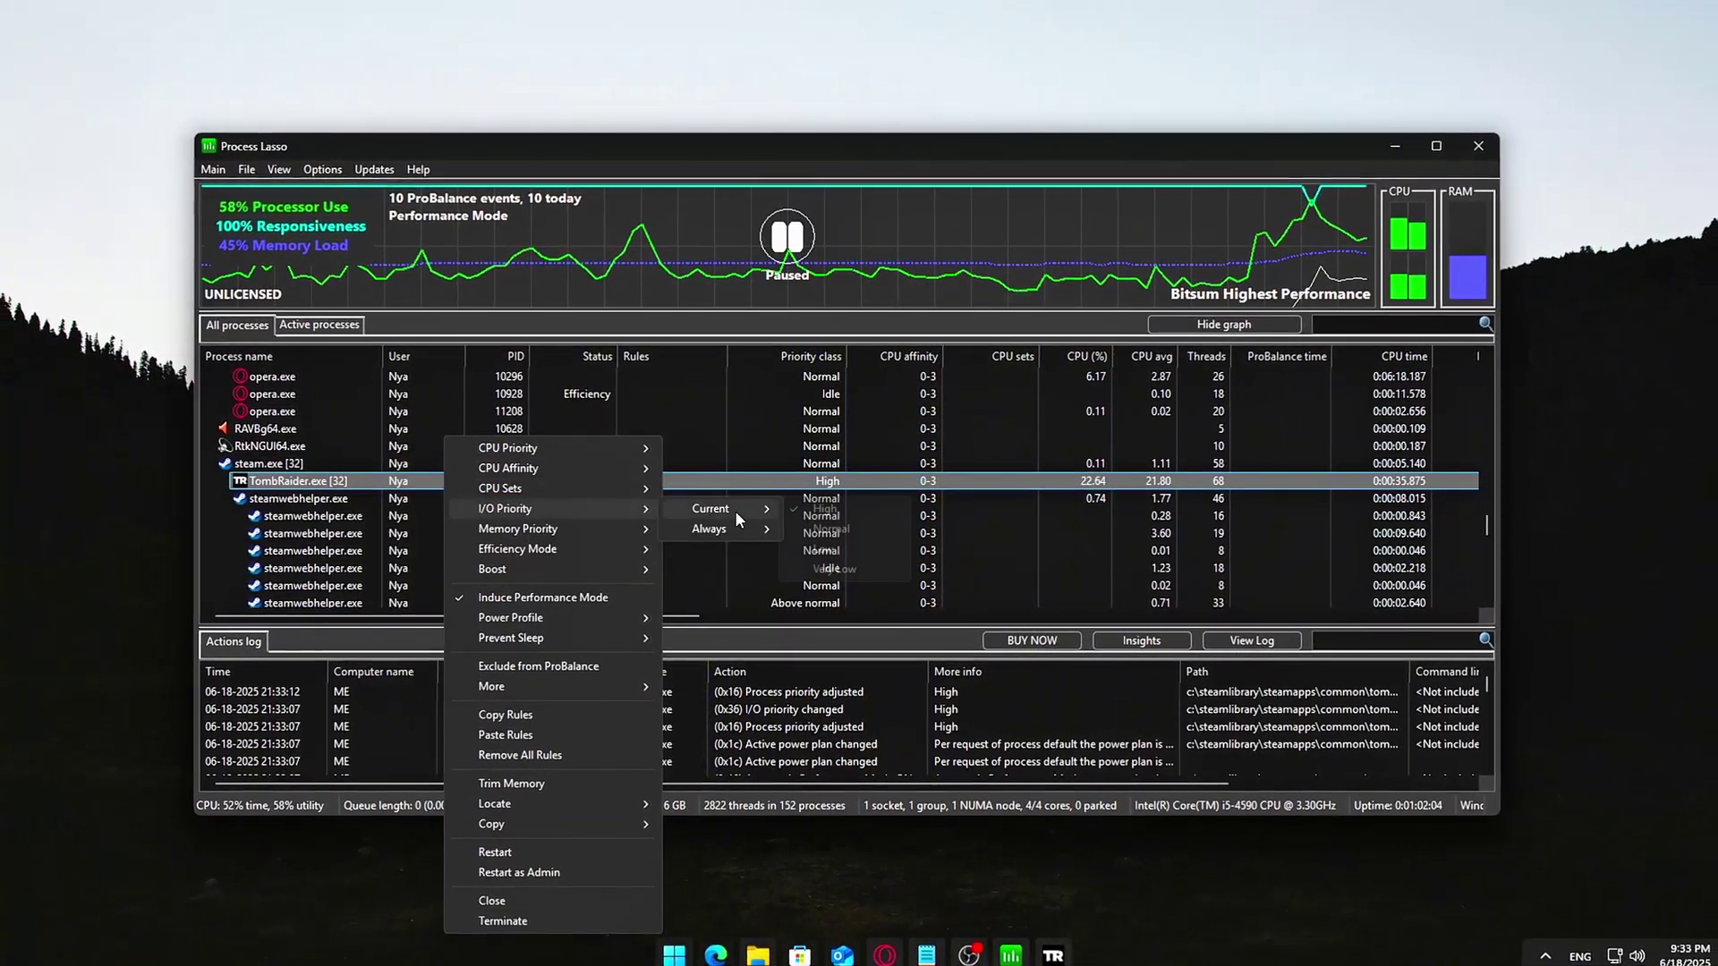
pyautogui.moveTo(747, 530)
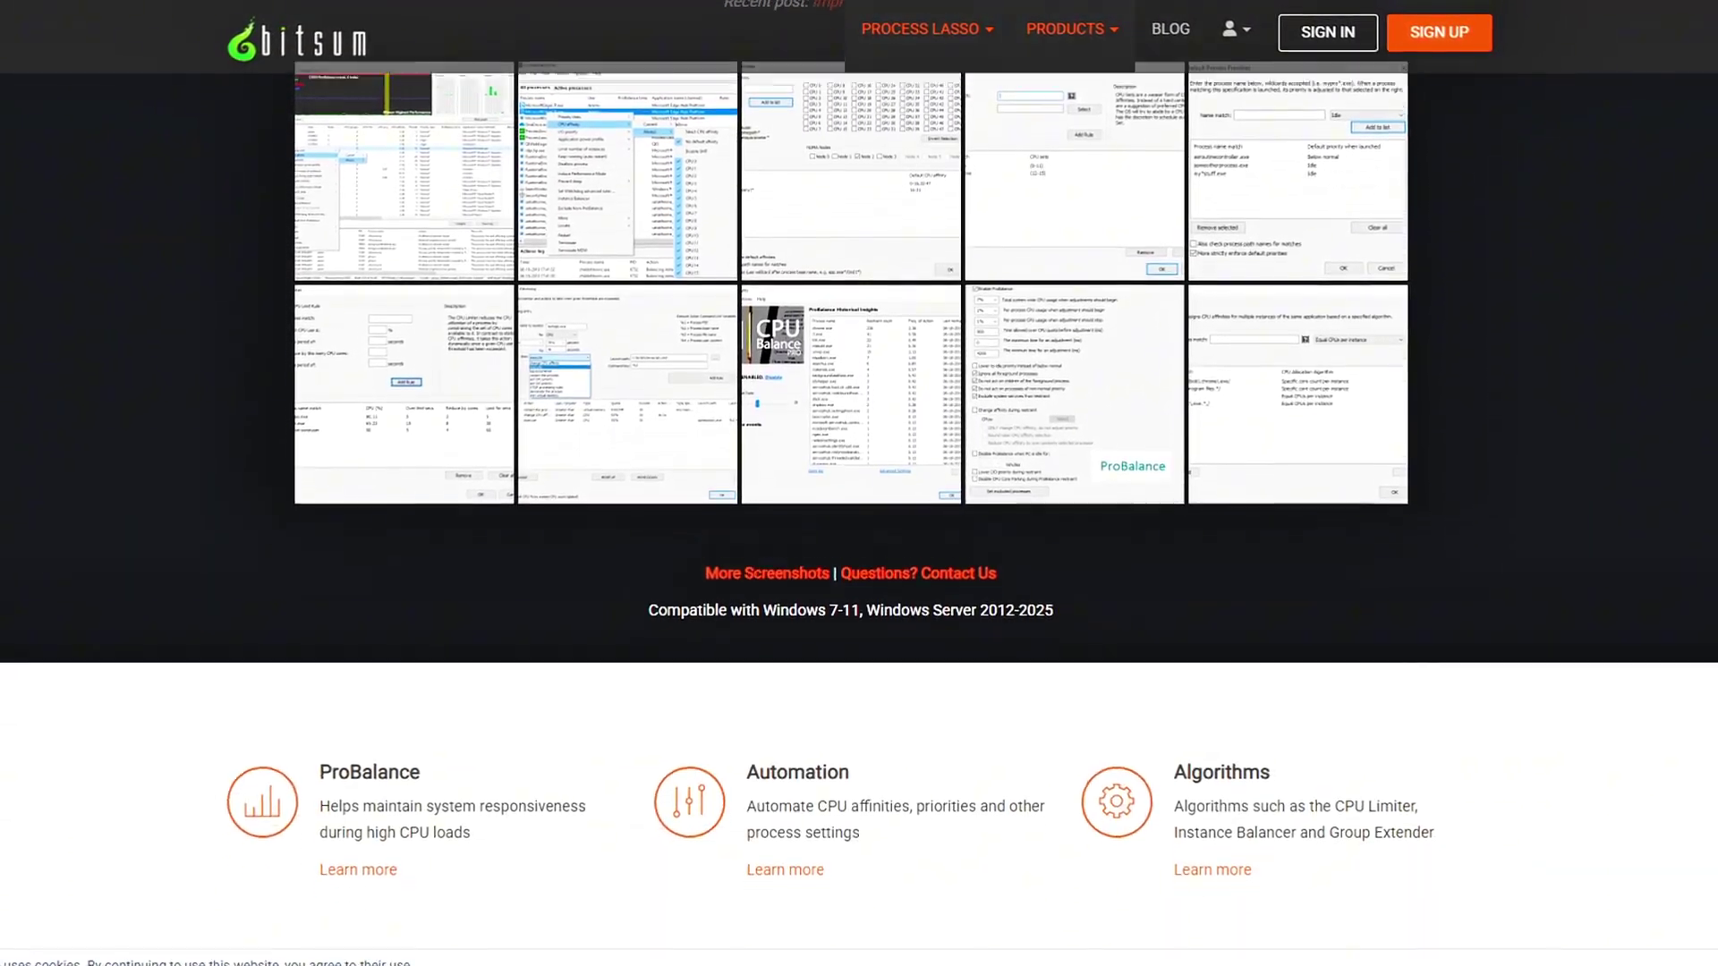
# - Scroll down the Bitsum Process Lasso page and back up toward Download Free
pyautogui.scroll(-8, 1710, 220)
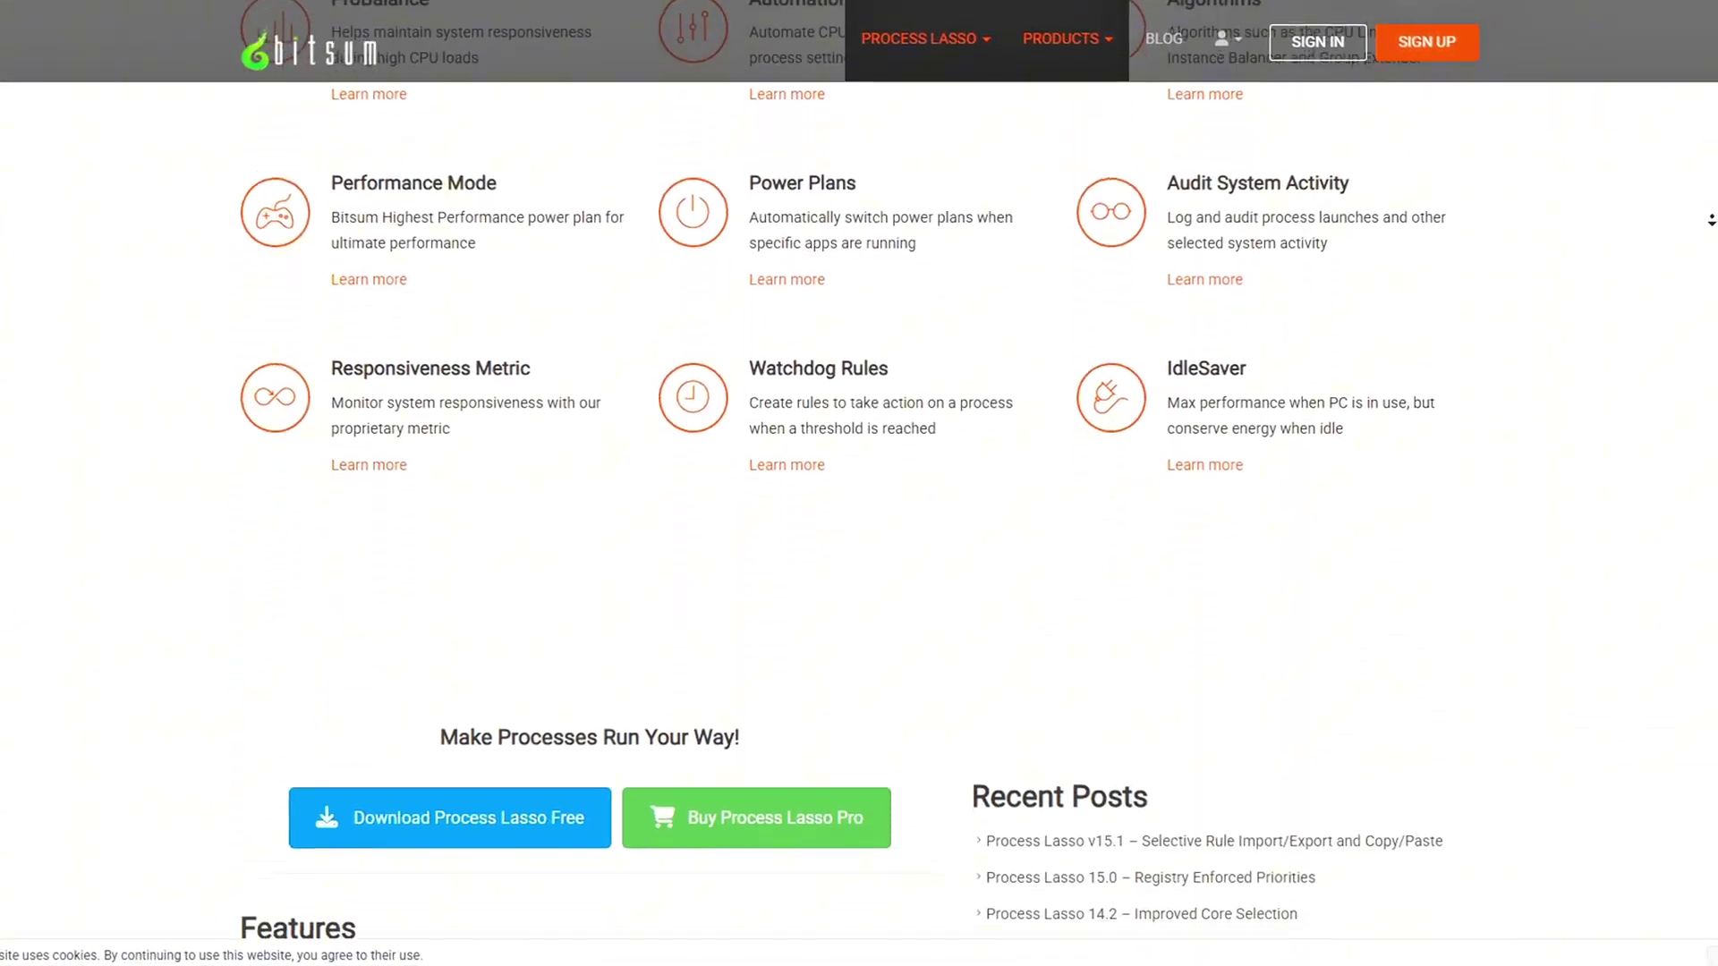
pyautogui.scroll(-8, 1702, 223)
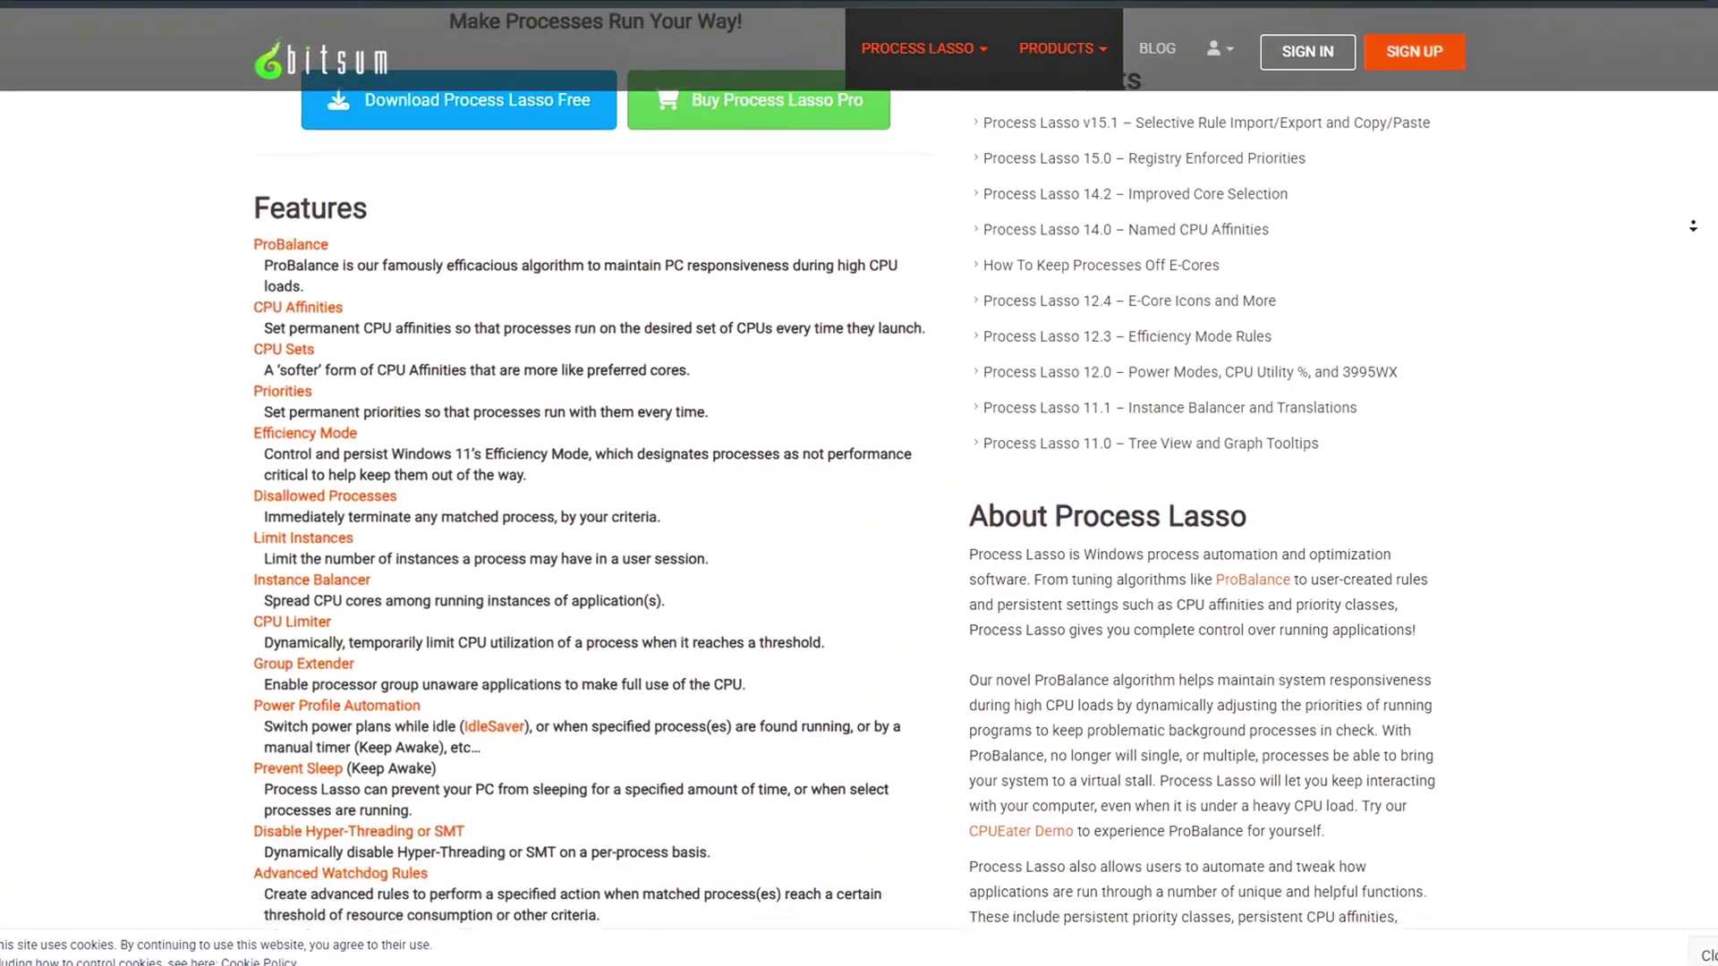
pyautogui.scroll(-8, 1684, 229)
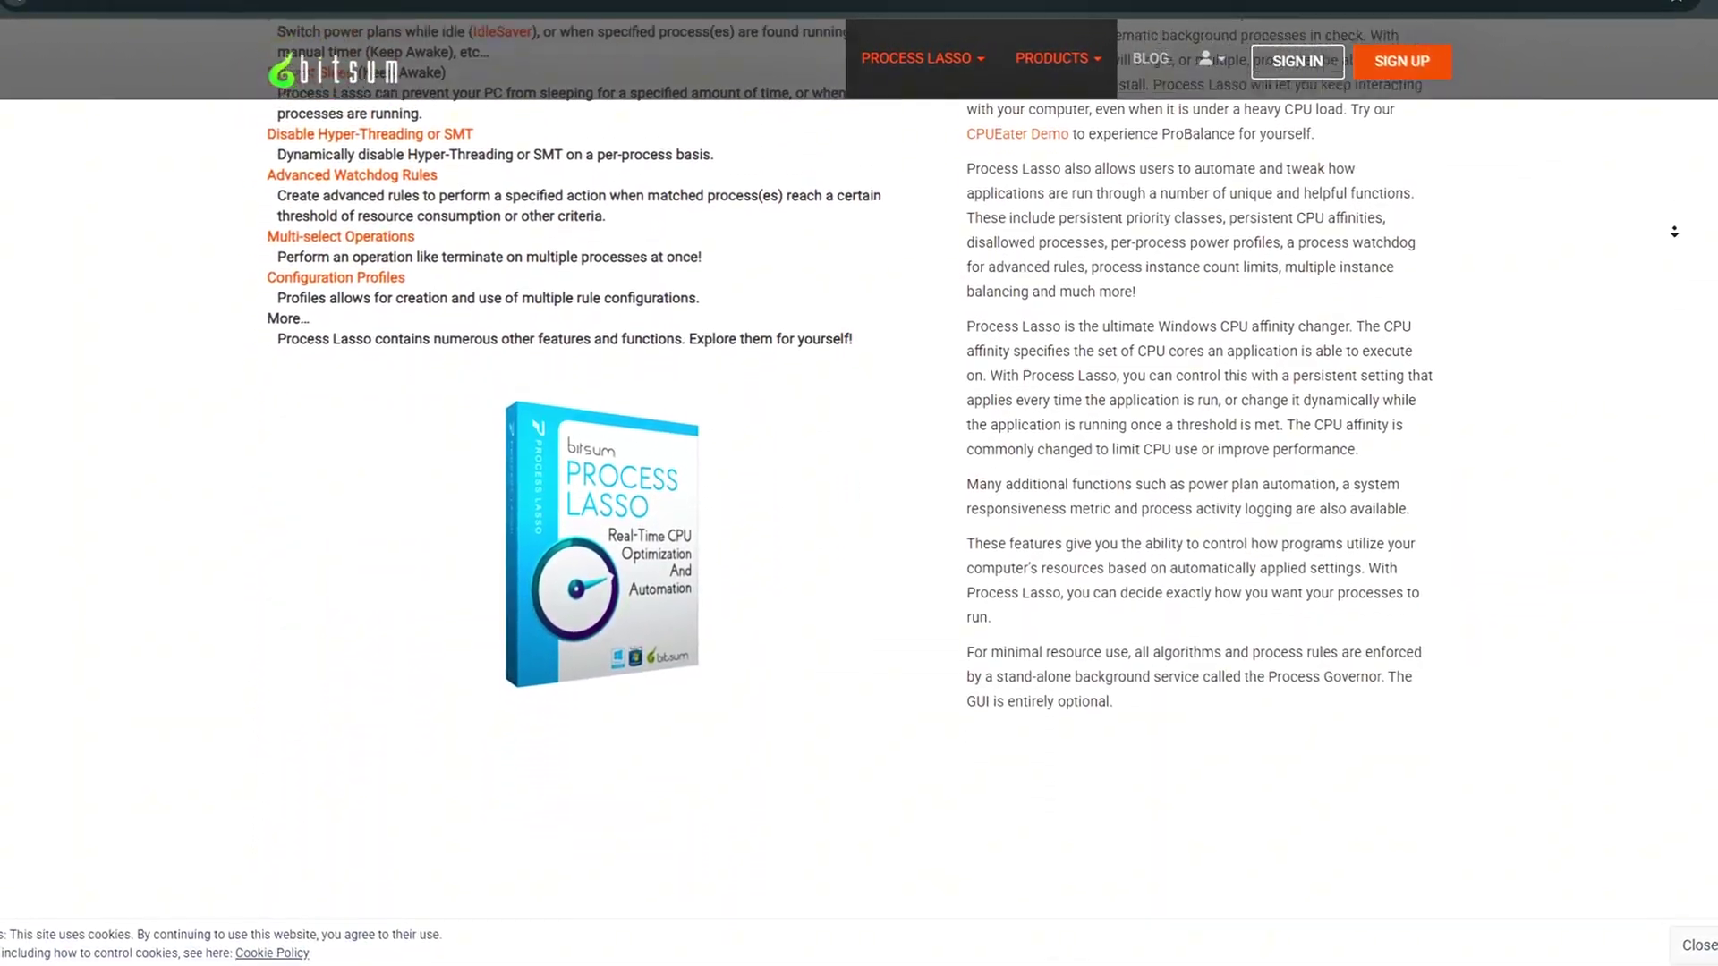
pyautogui.scroll(-8, 1665, 235)
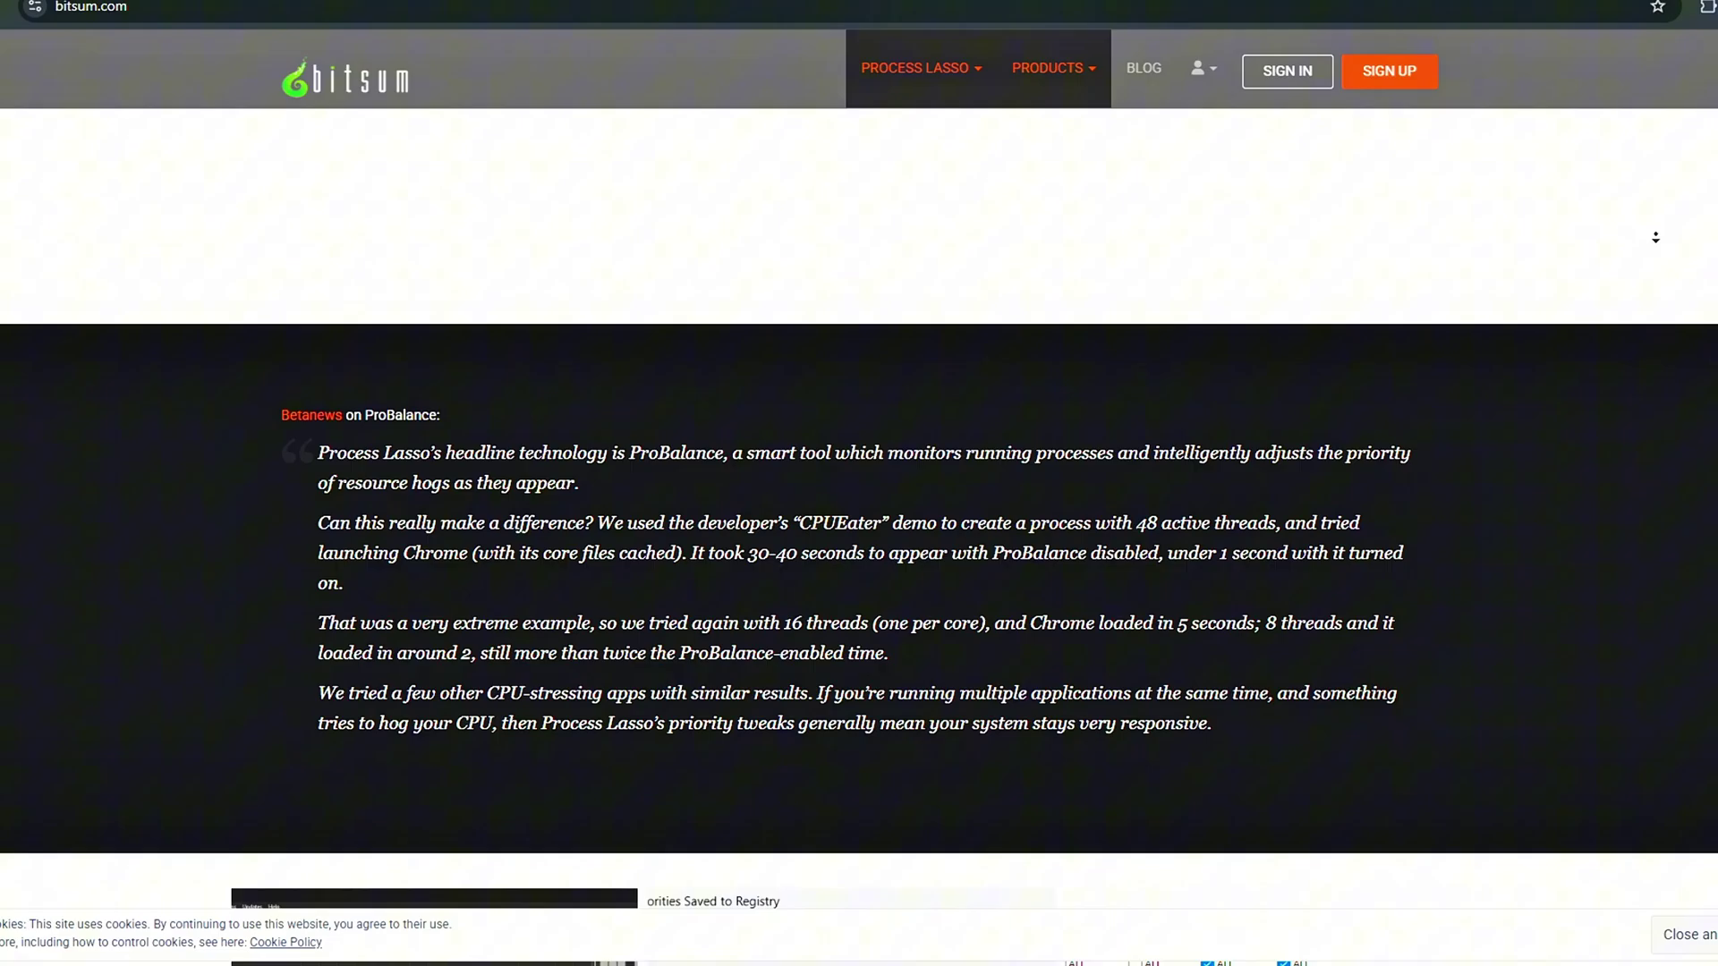
pyautogui.scroll(-7, 1646, 240)
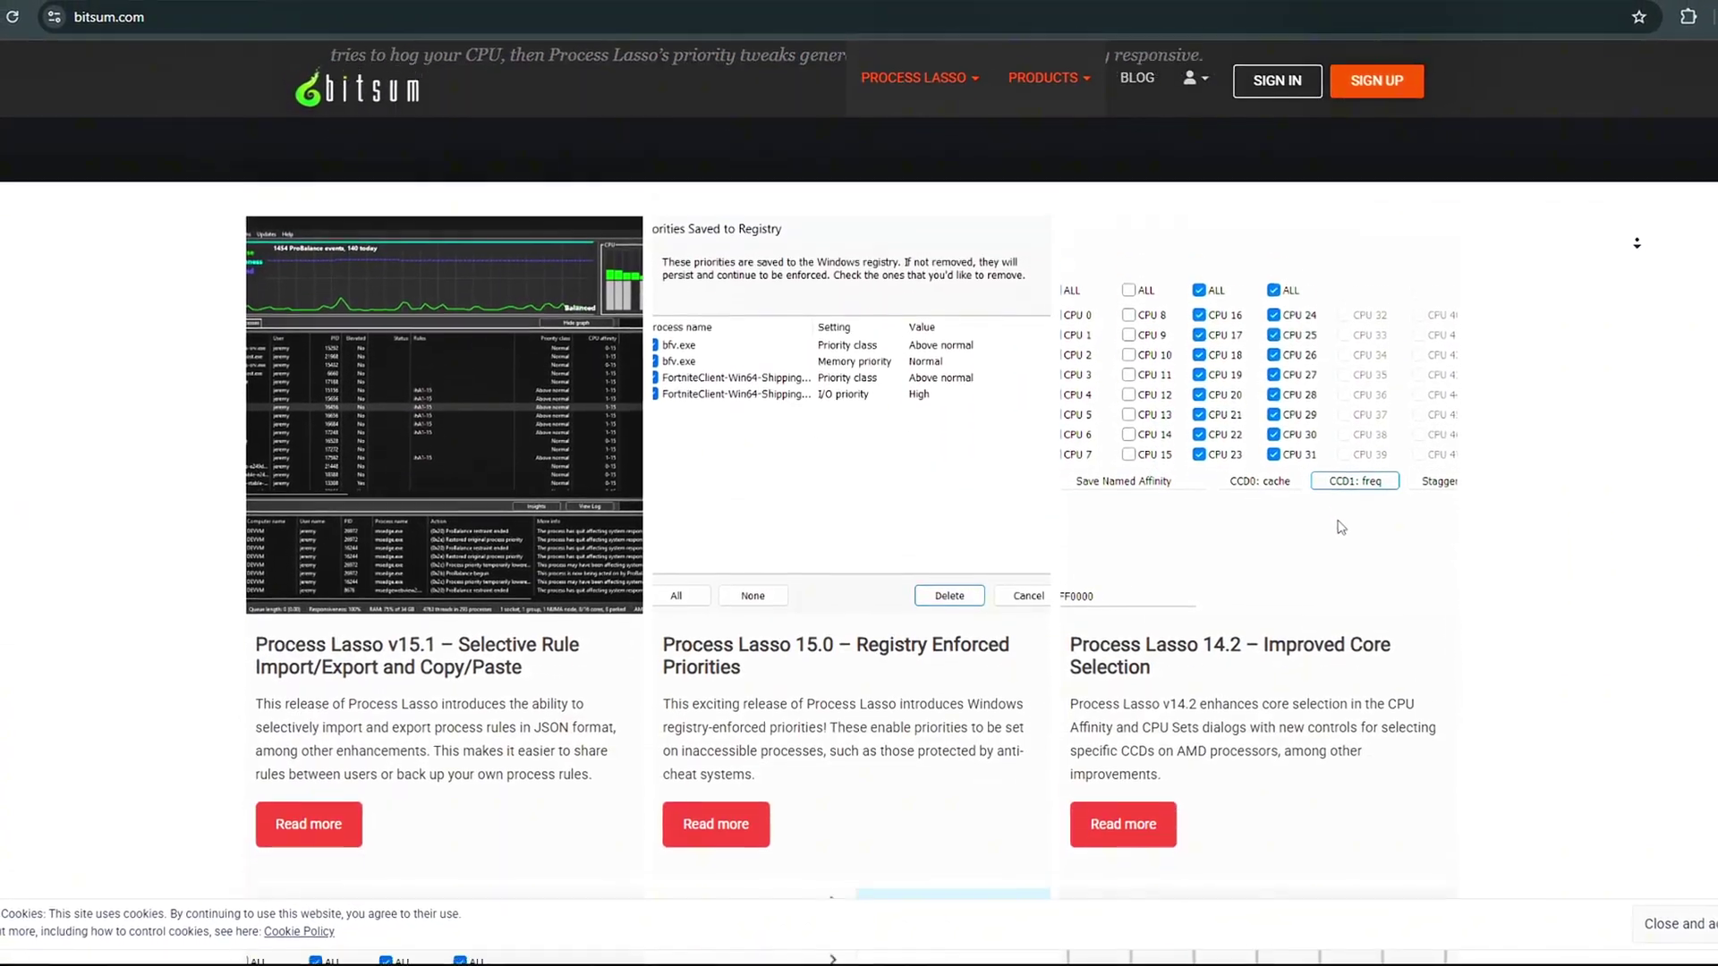
pyautogui.scroll(-7, 1627, 245)
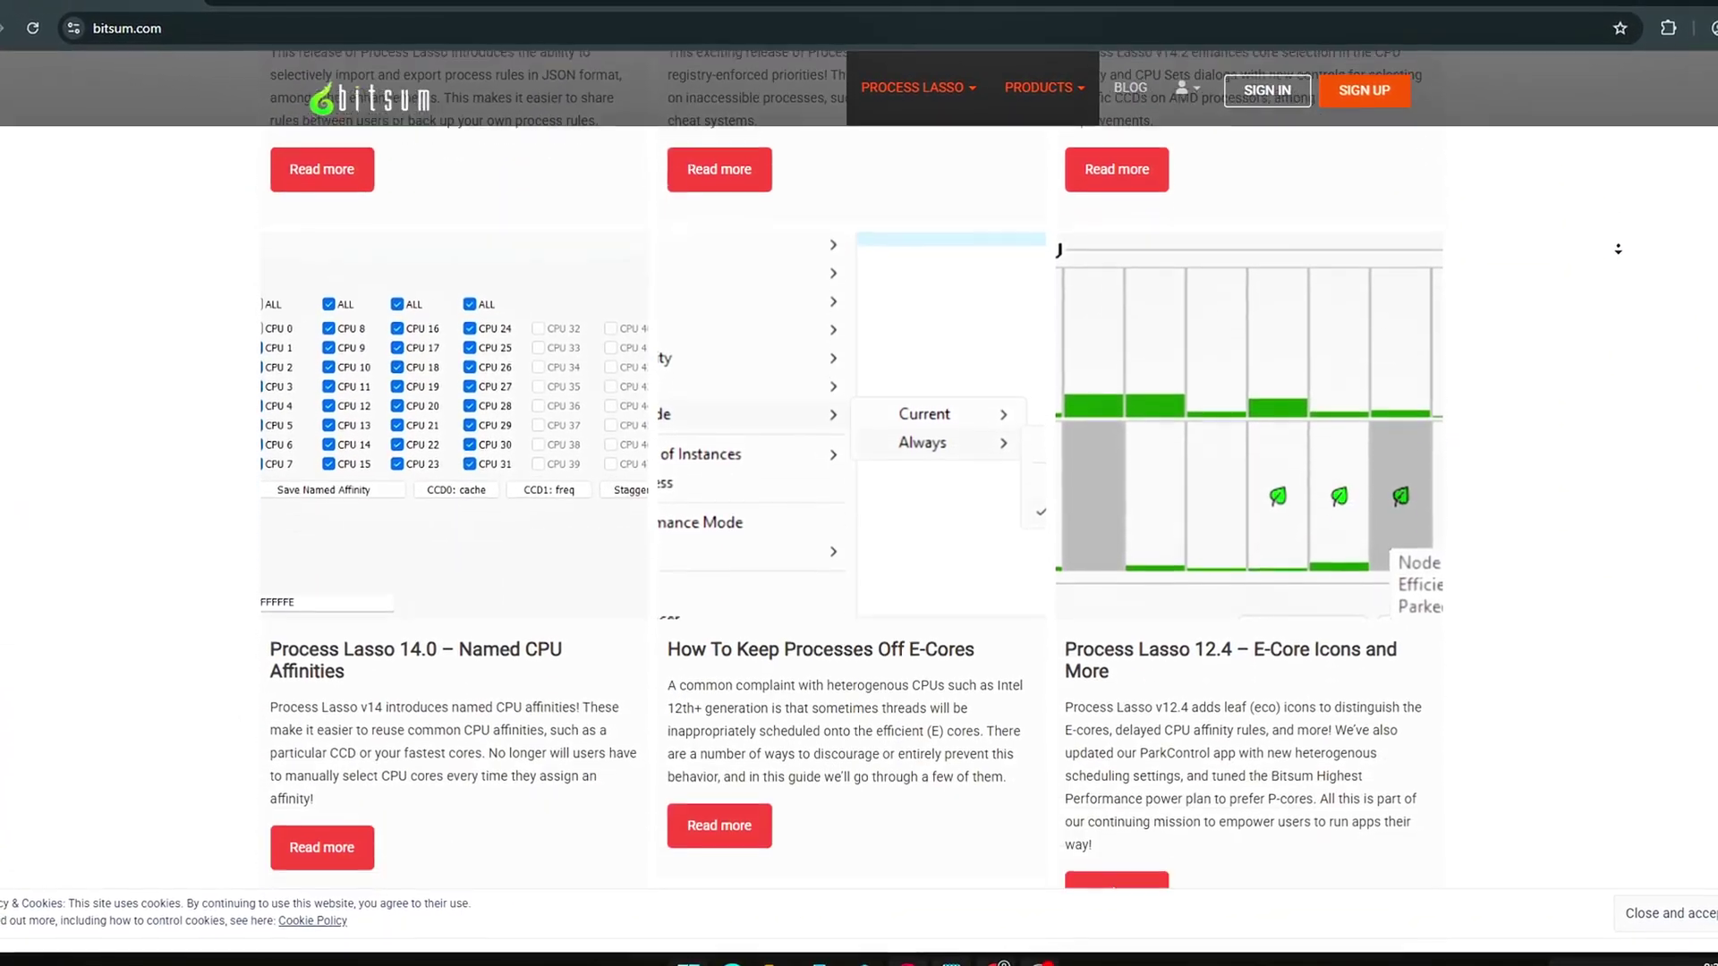
pyautogui.scroll(-3, 1609, 251)
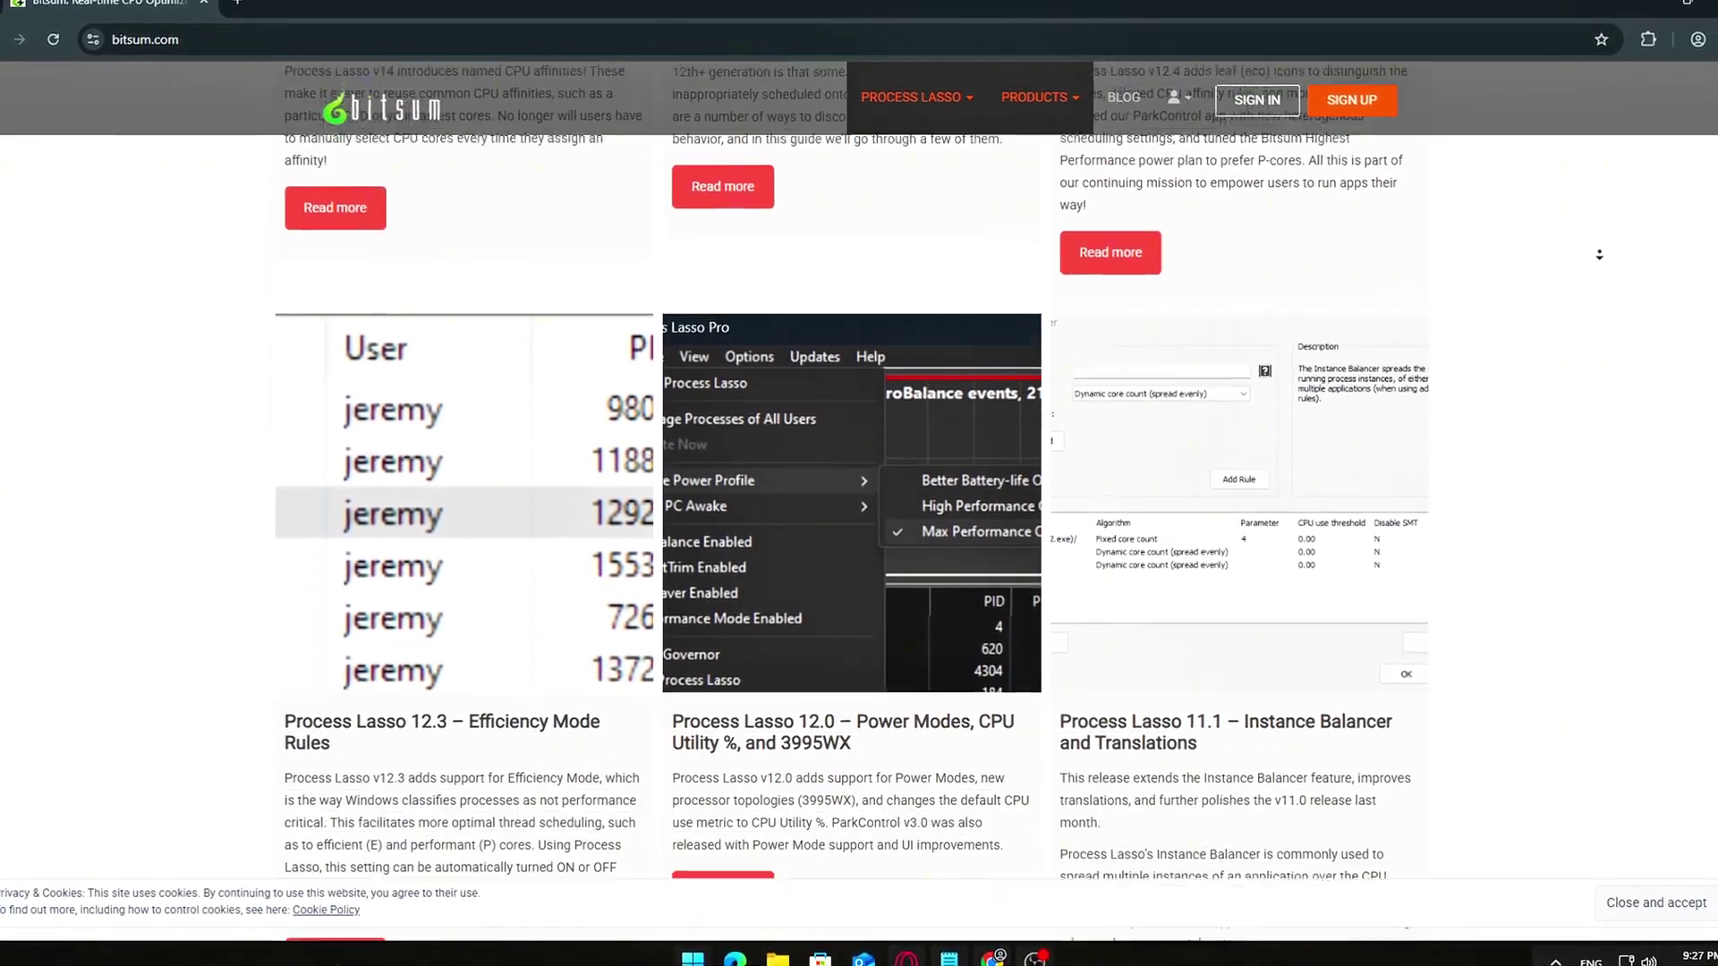
pyautogui.scroll(20, 1593, 291)
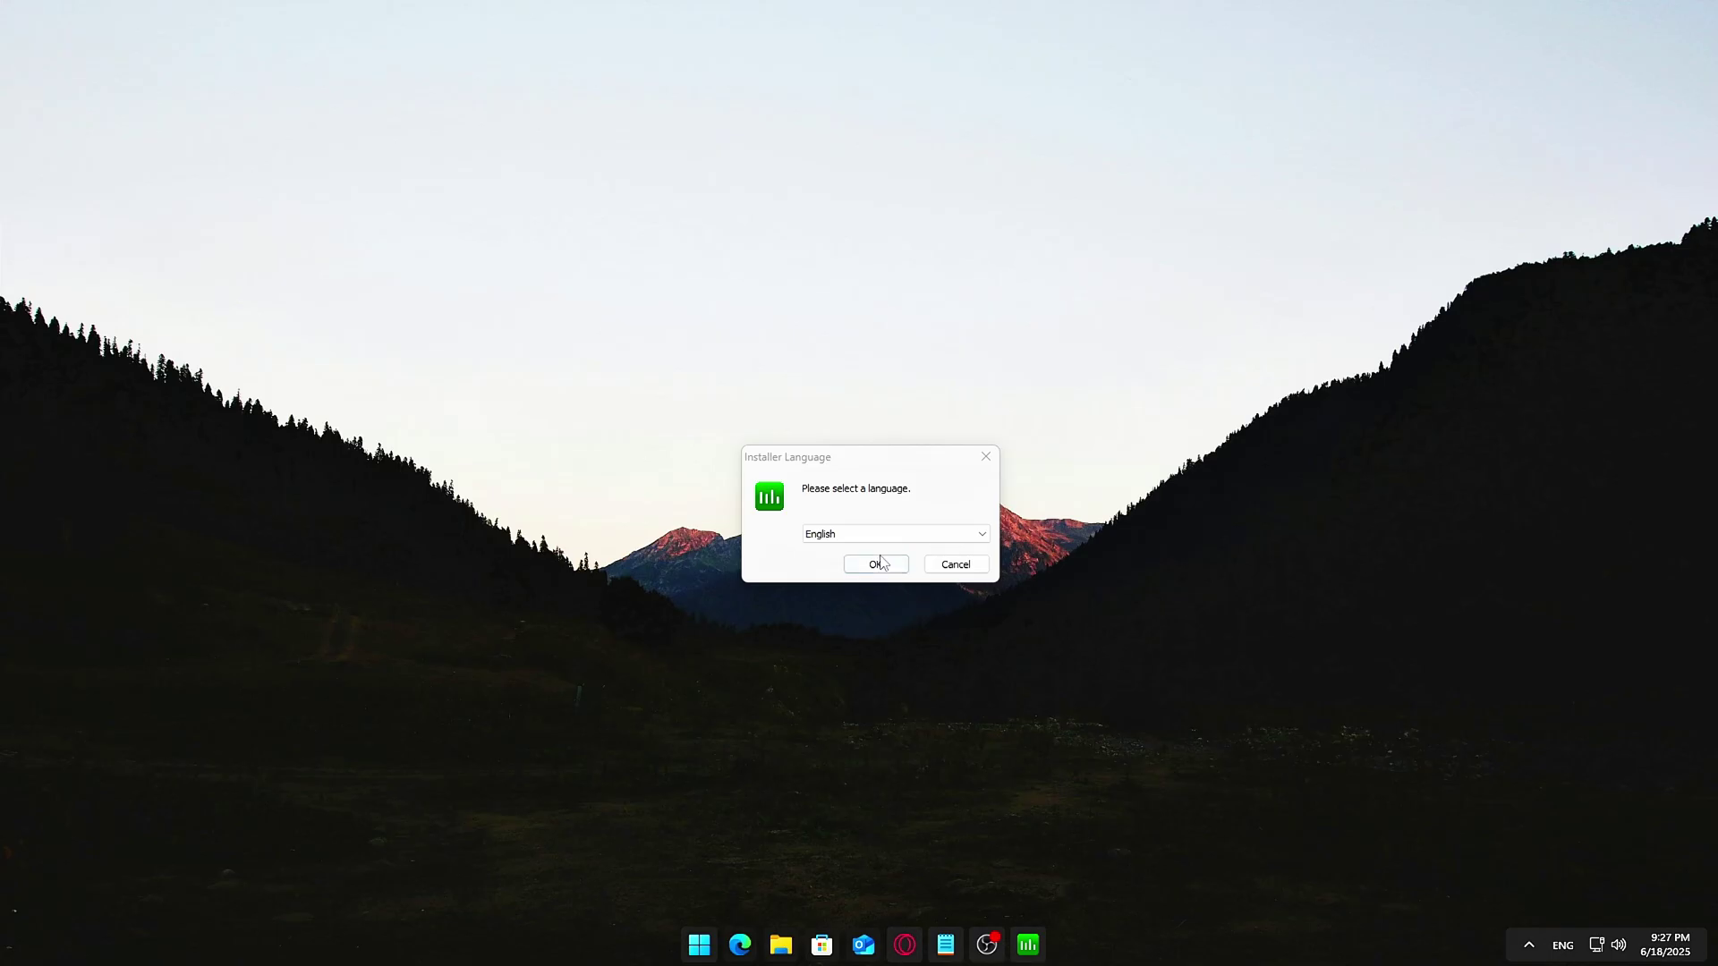
# - Launch the downloaded processlassosetup64 installer and accept the licence agreement
pyautogui.click(874, 563)
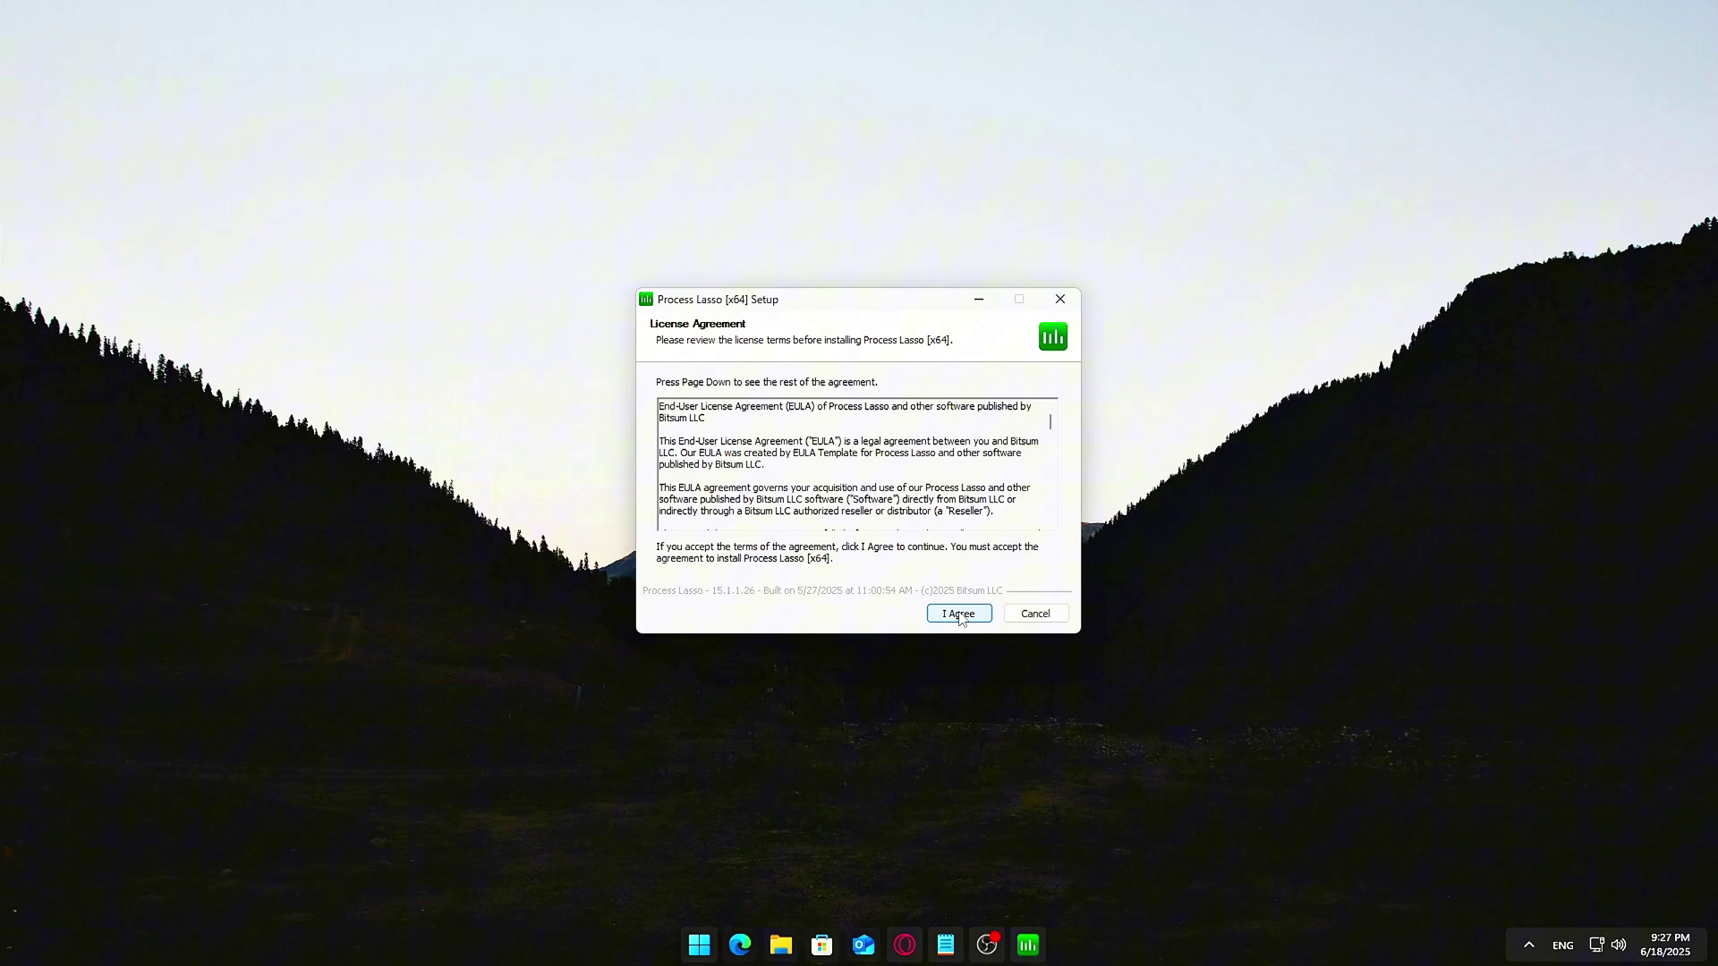
pyautogui.click(959, 616)
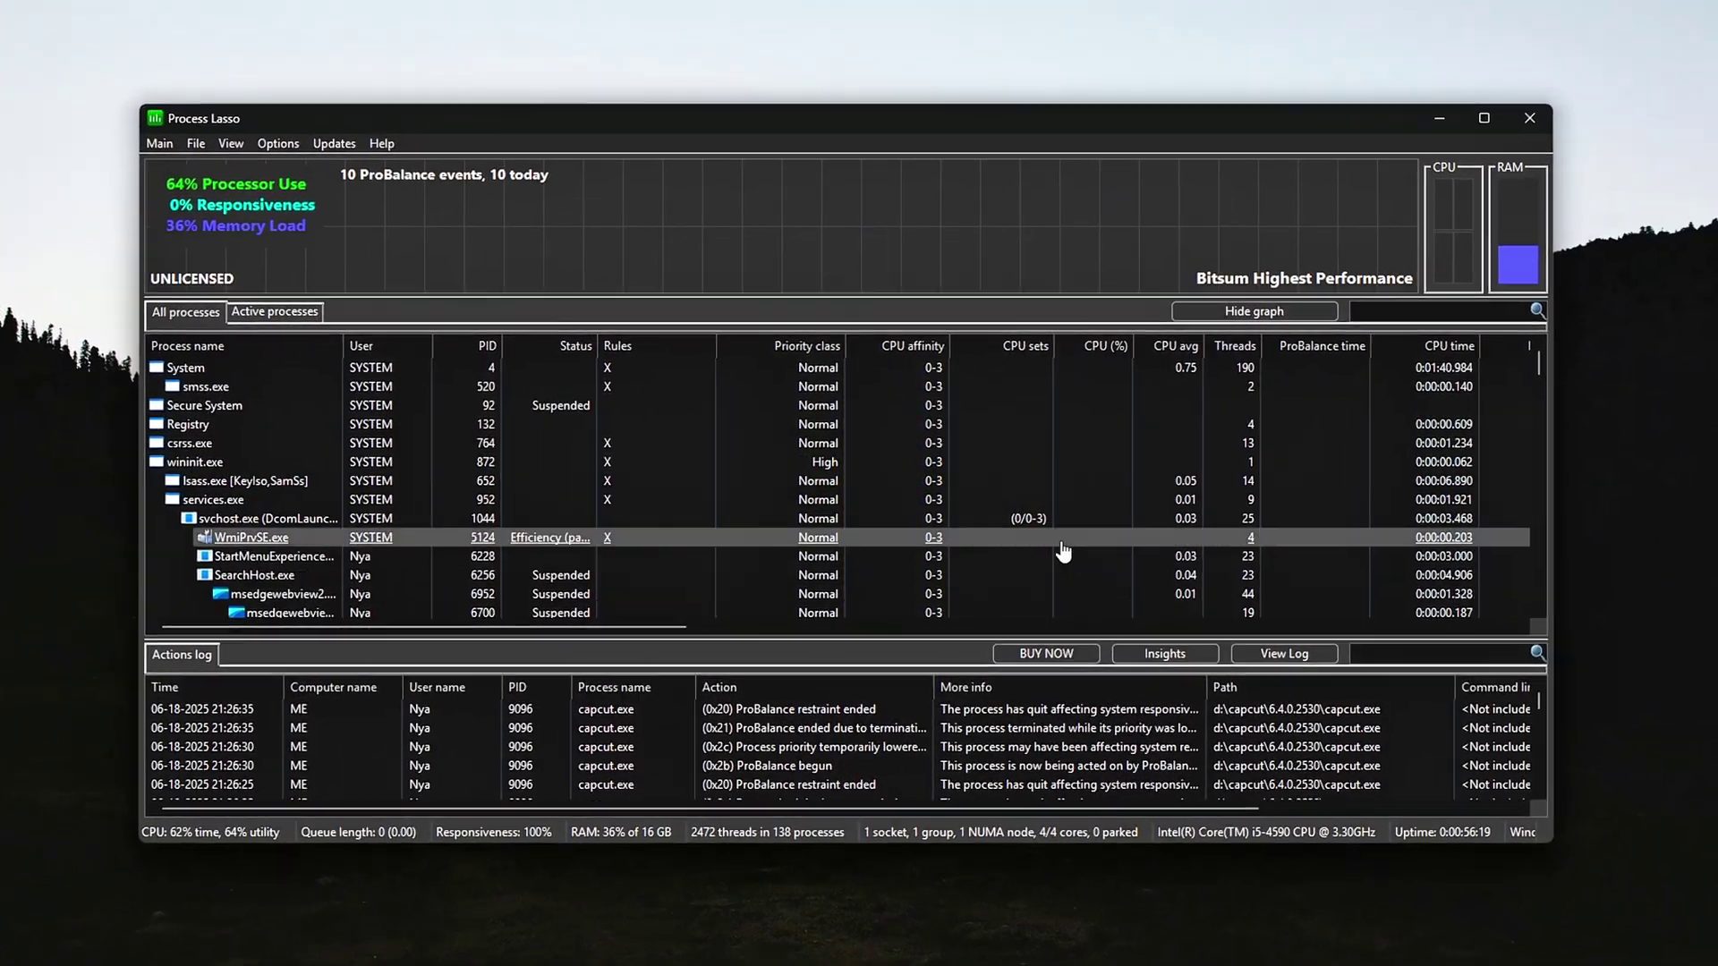
# - Enable Main > Manage Processes of All Users, confirm the restart, and recheck the menu
pyautogui.scroll(-5, 1065, 547)
pyautogui.scroll(5, 1065, 548)
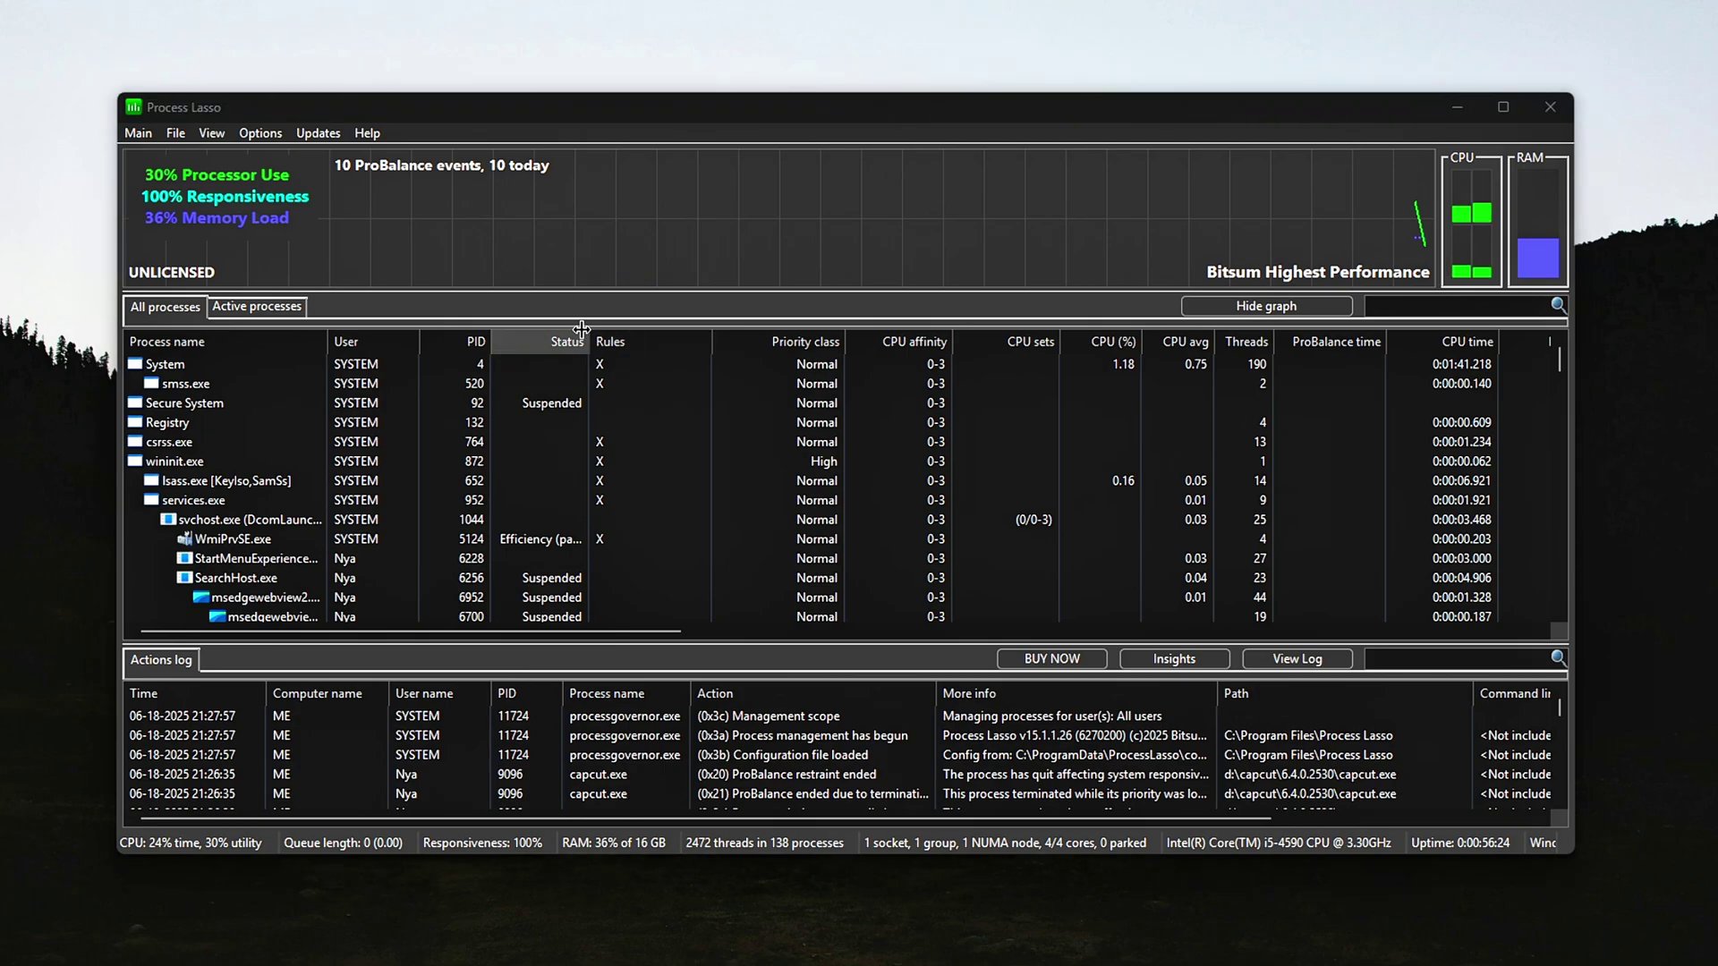
pyautogui.click(134, 134)
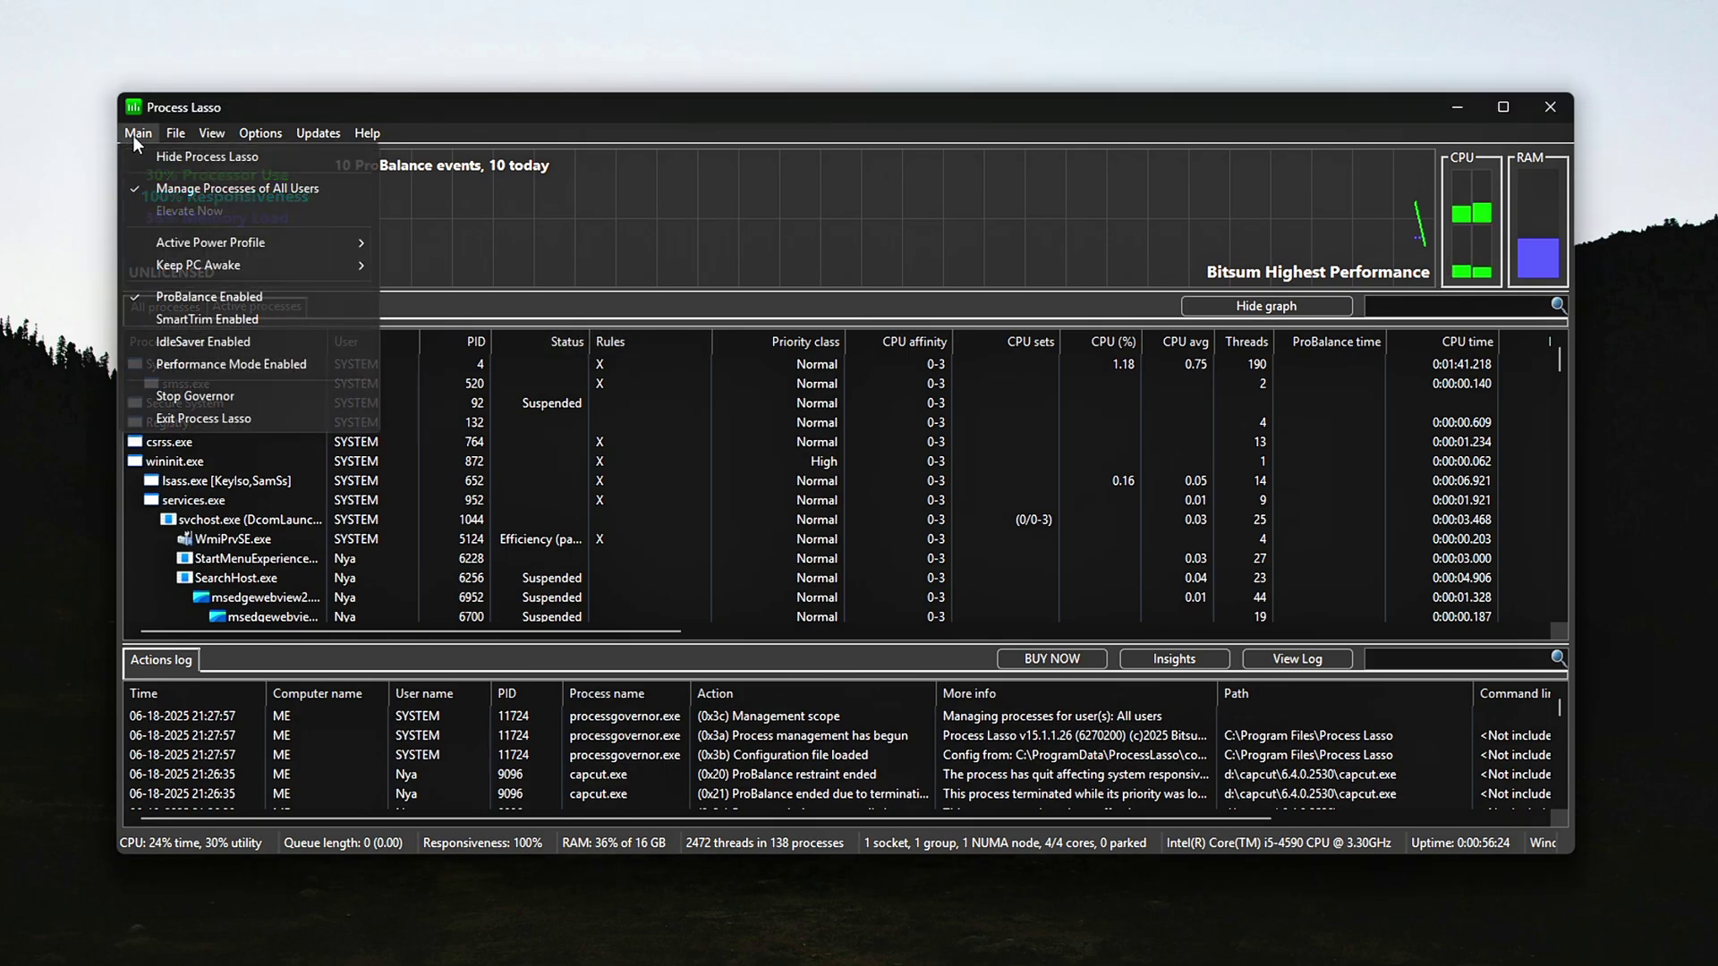
pyautogui.click(272, 186)
pyautogui.click(1002, 517)
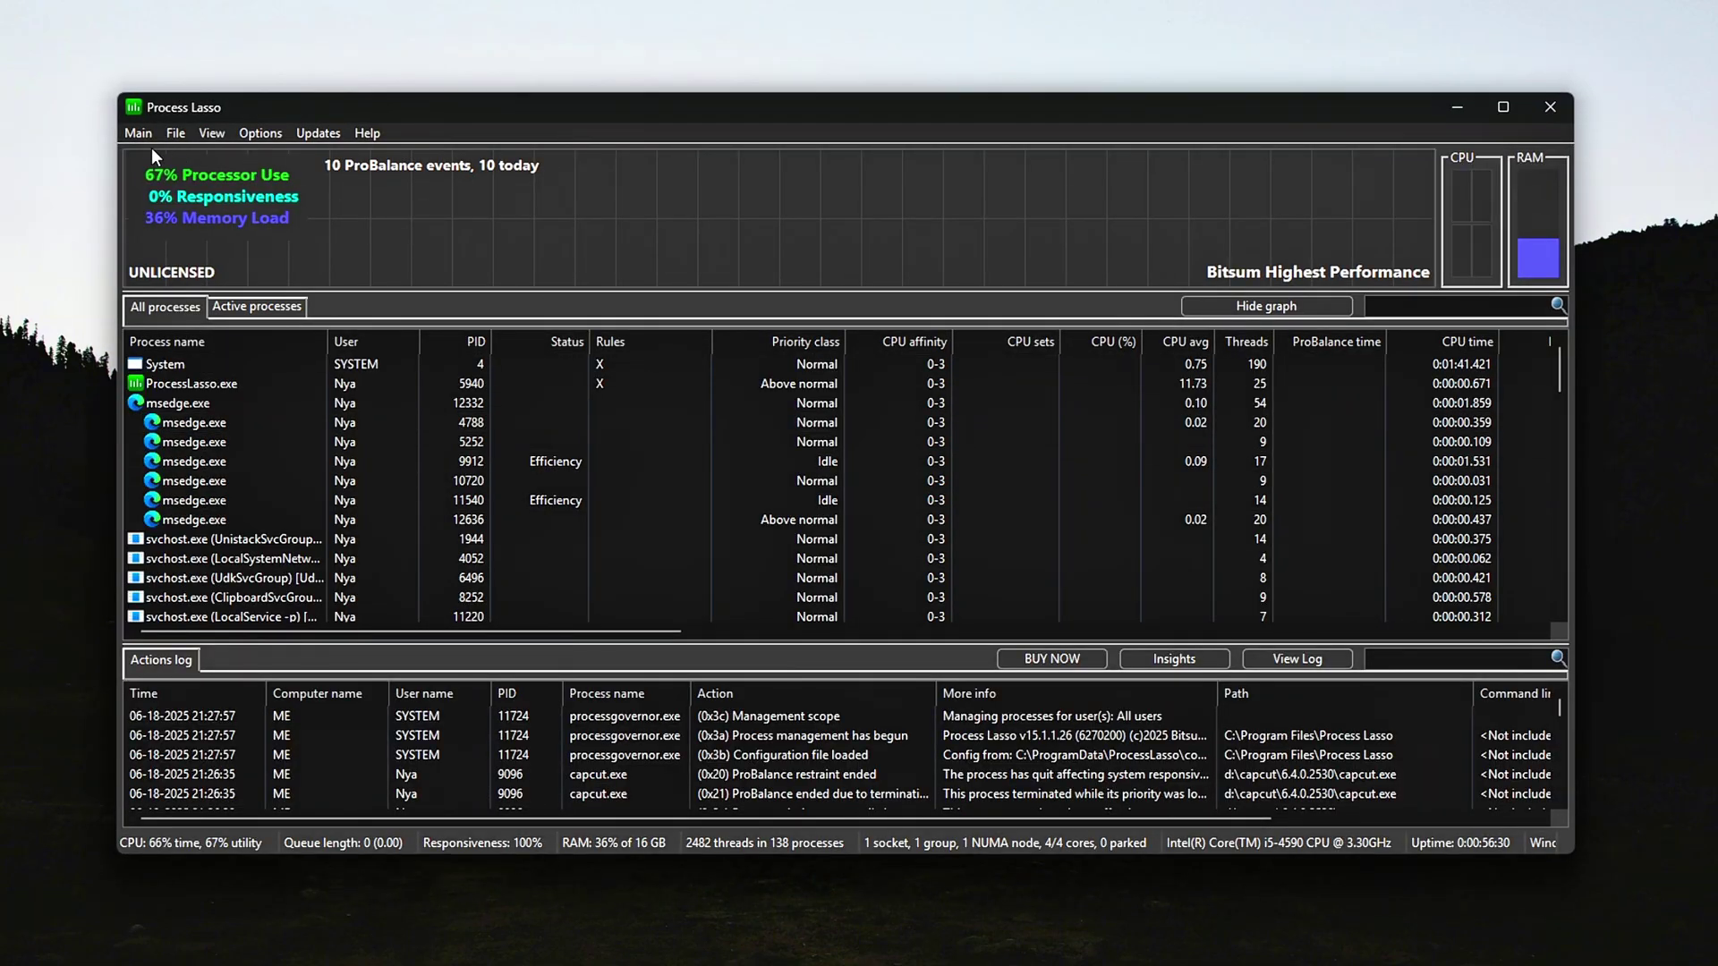
pyautogui.click(140, 134)
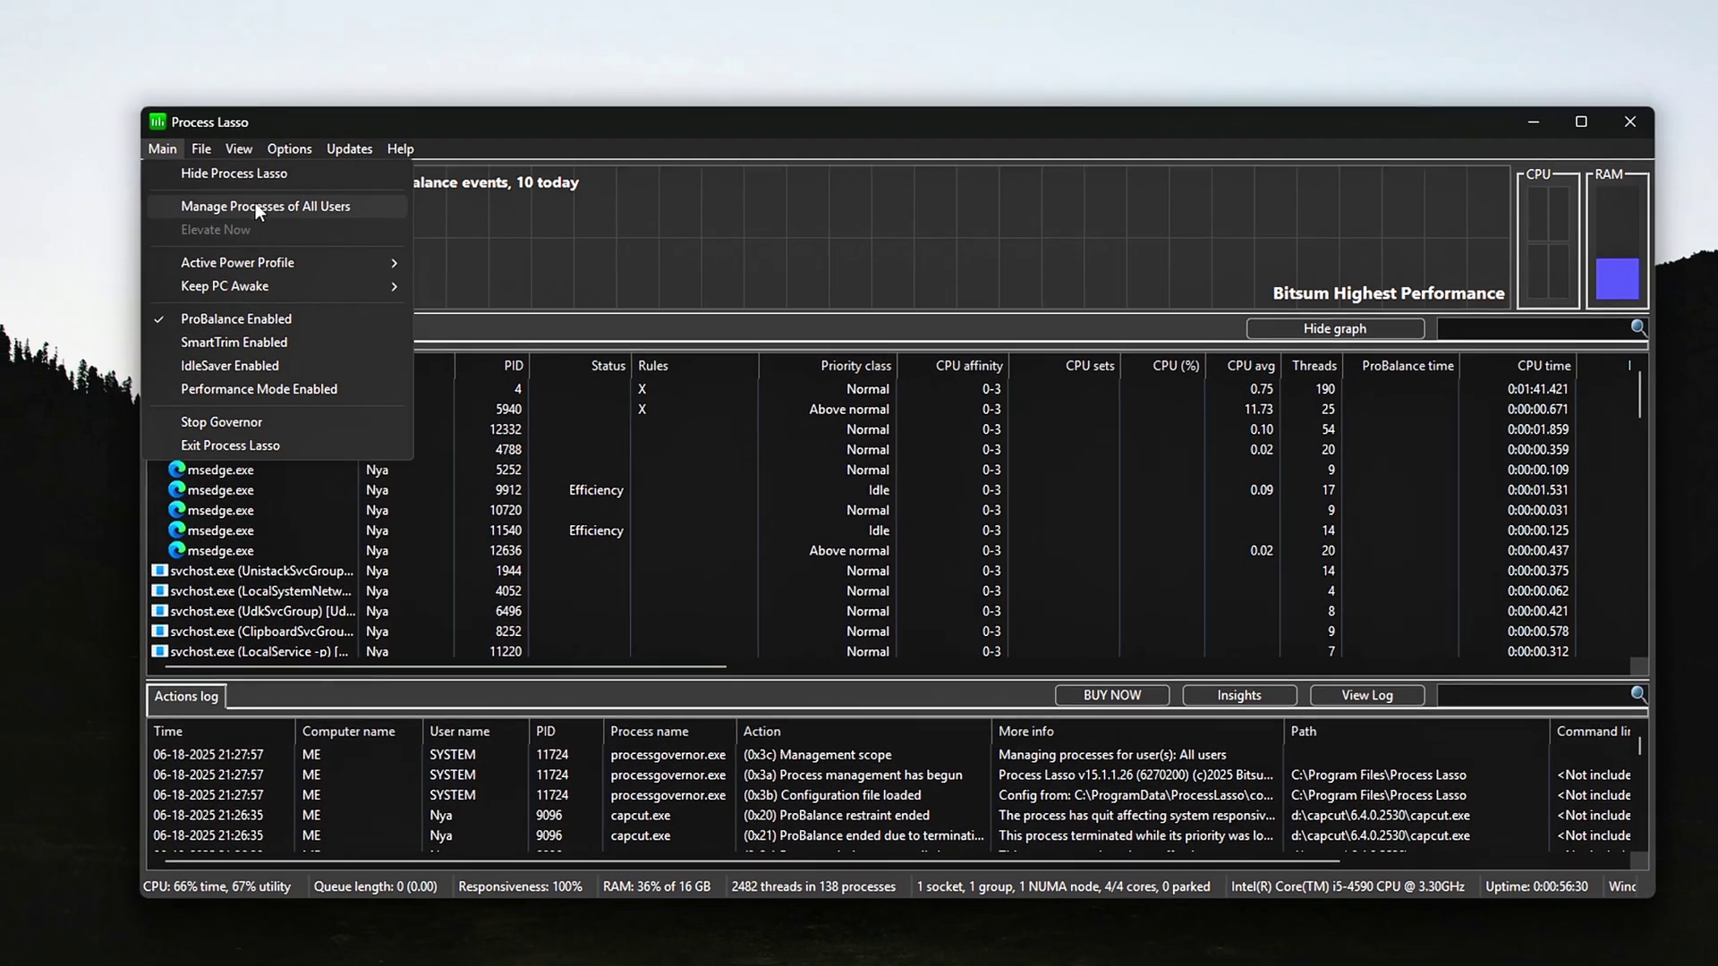
pyautogui.click(135, 133)
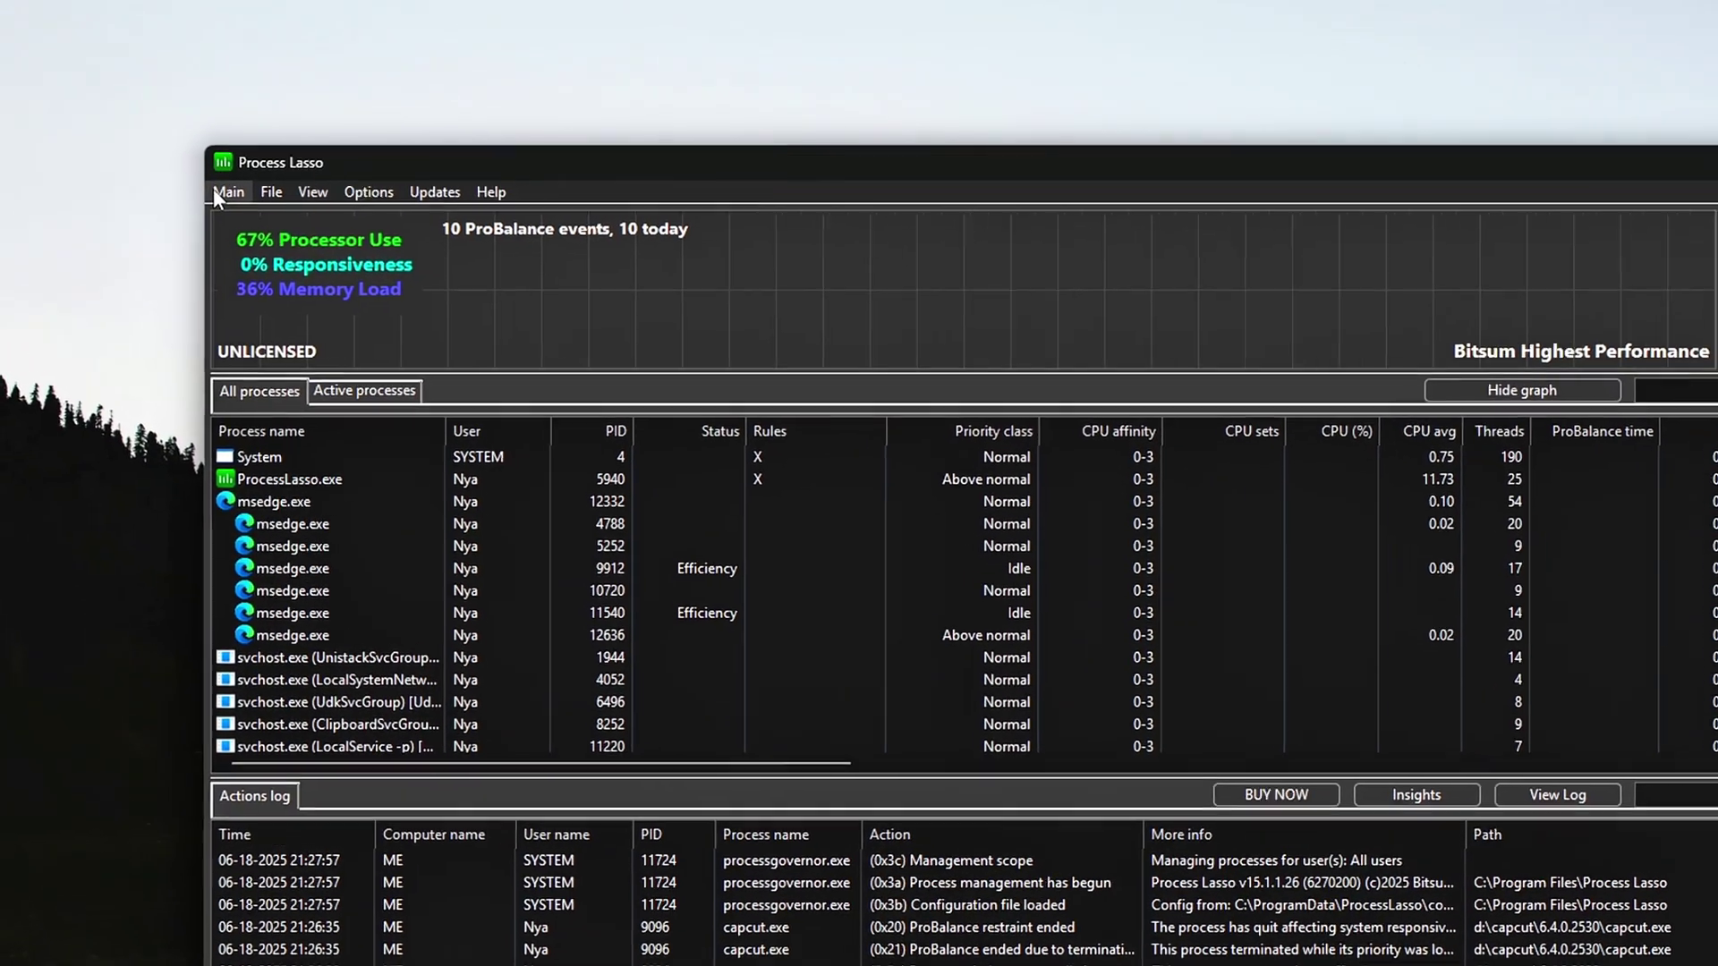
pyautogui.click(214, 190)
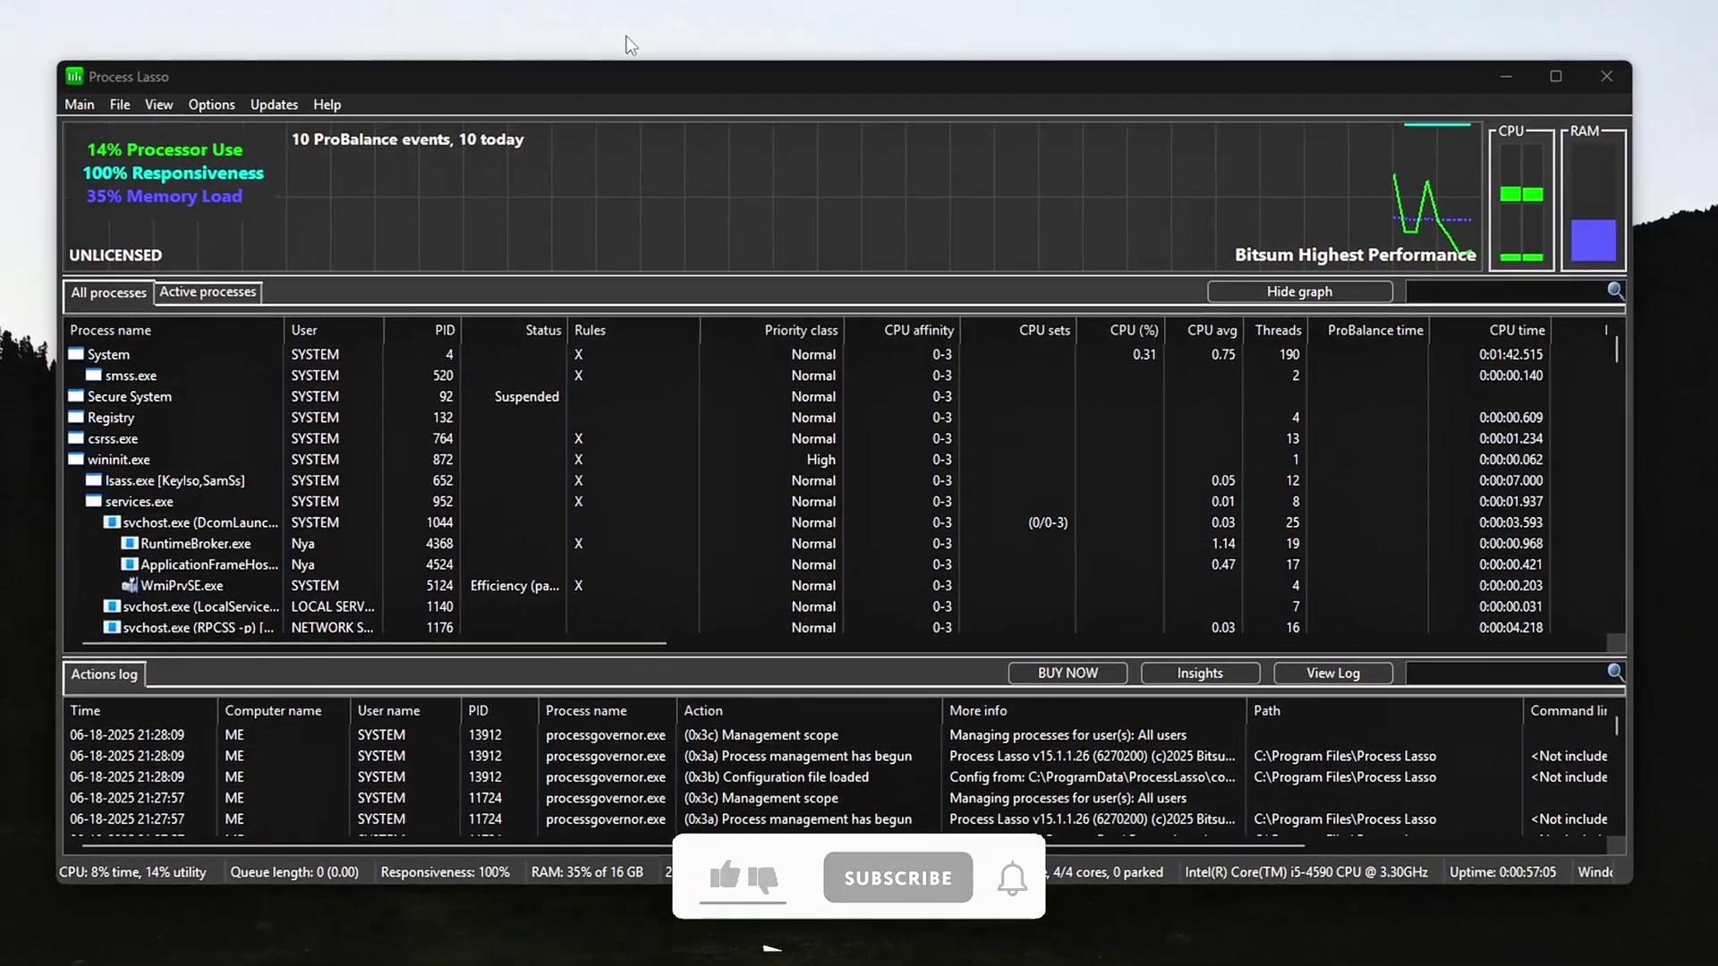
# - Check the Active Power Profile submenu under Main, then close the menus
pyautogui.click(74, 106)
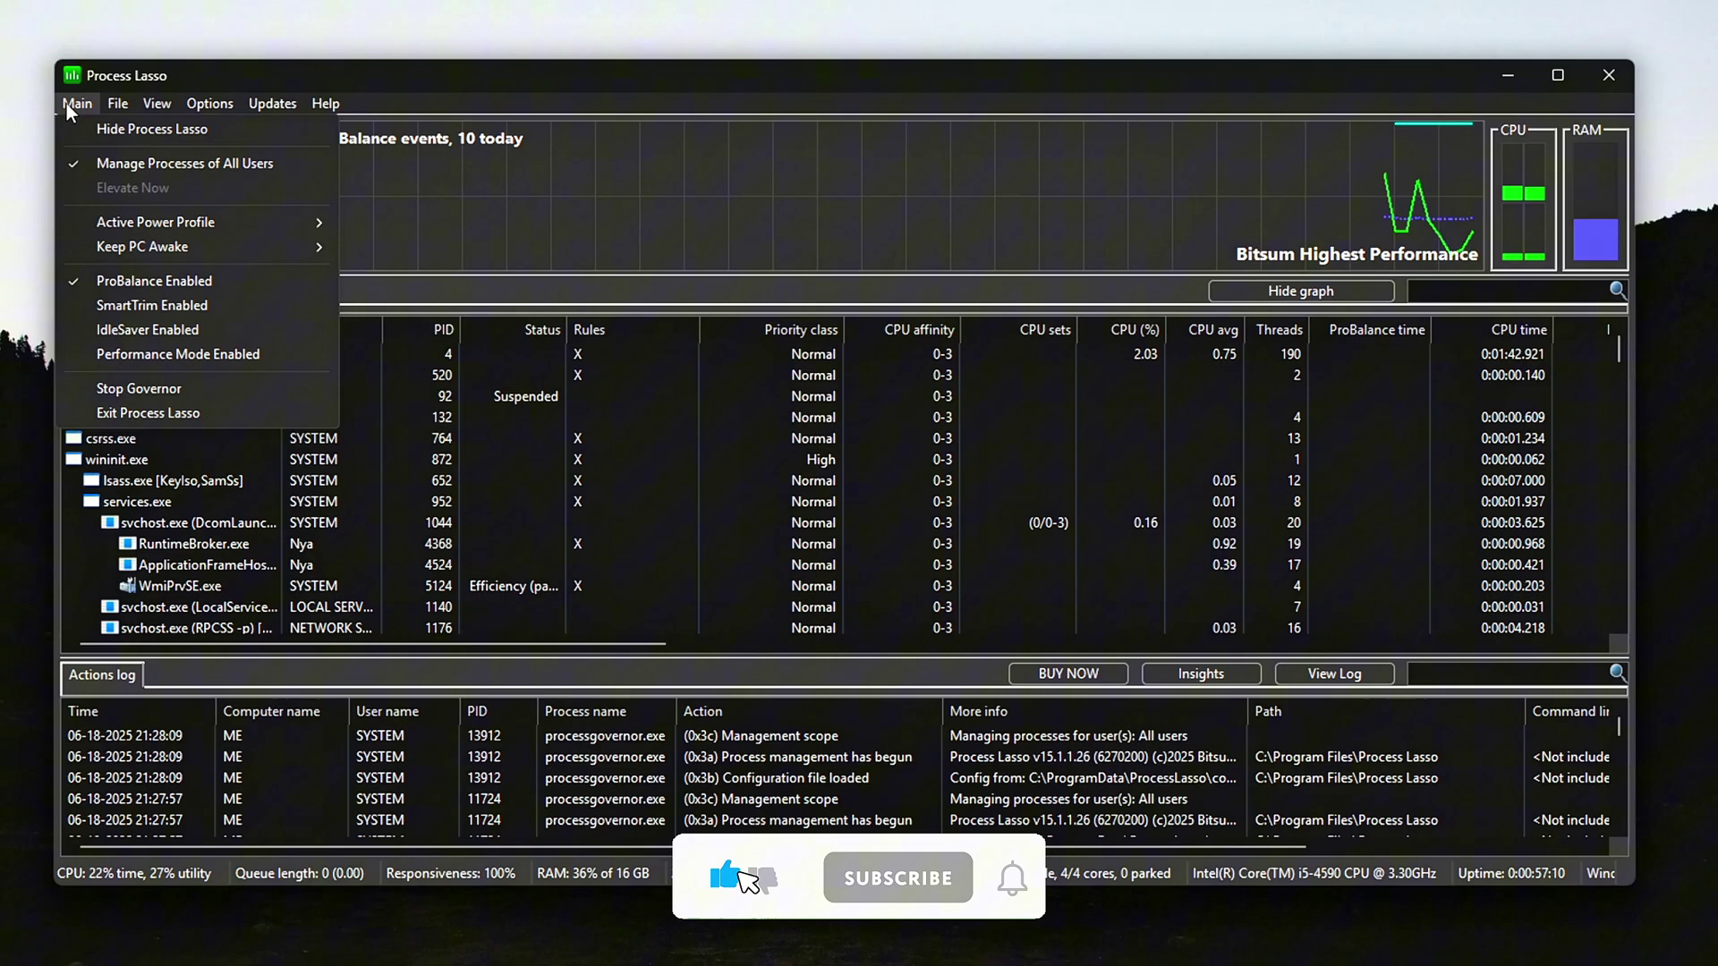
pyautogui.moveTo(241, 231)
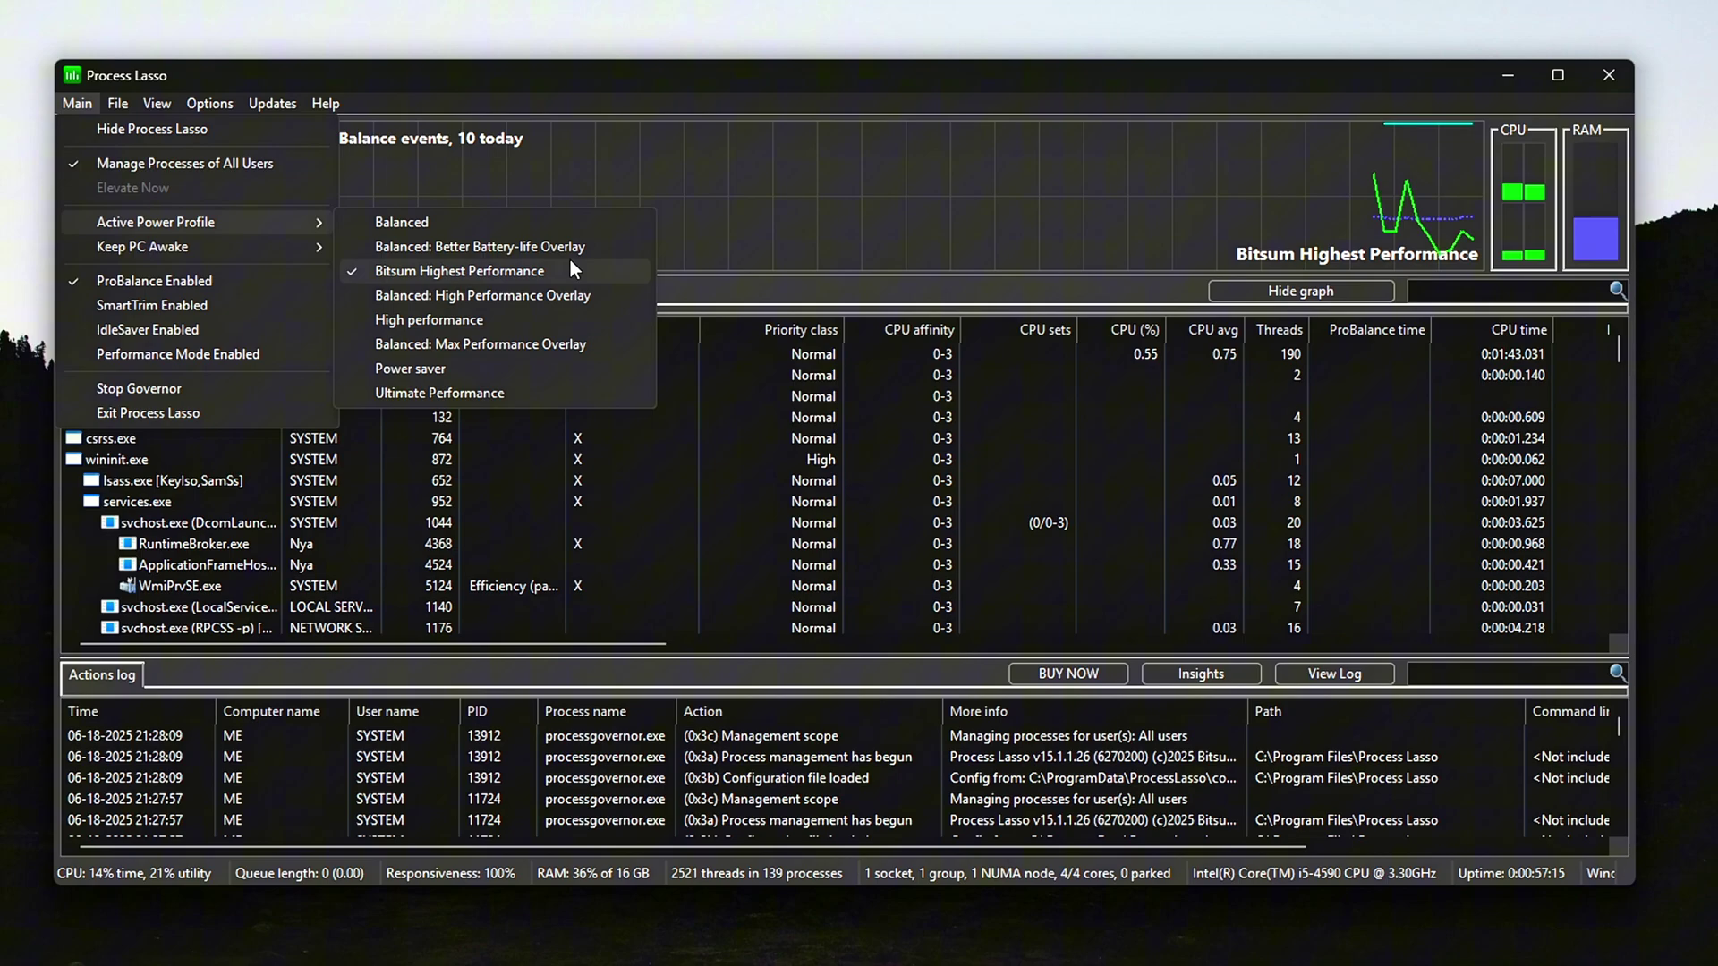
pyautogui.click(918, 24)
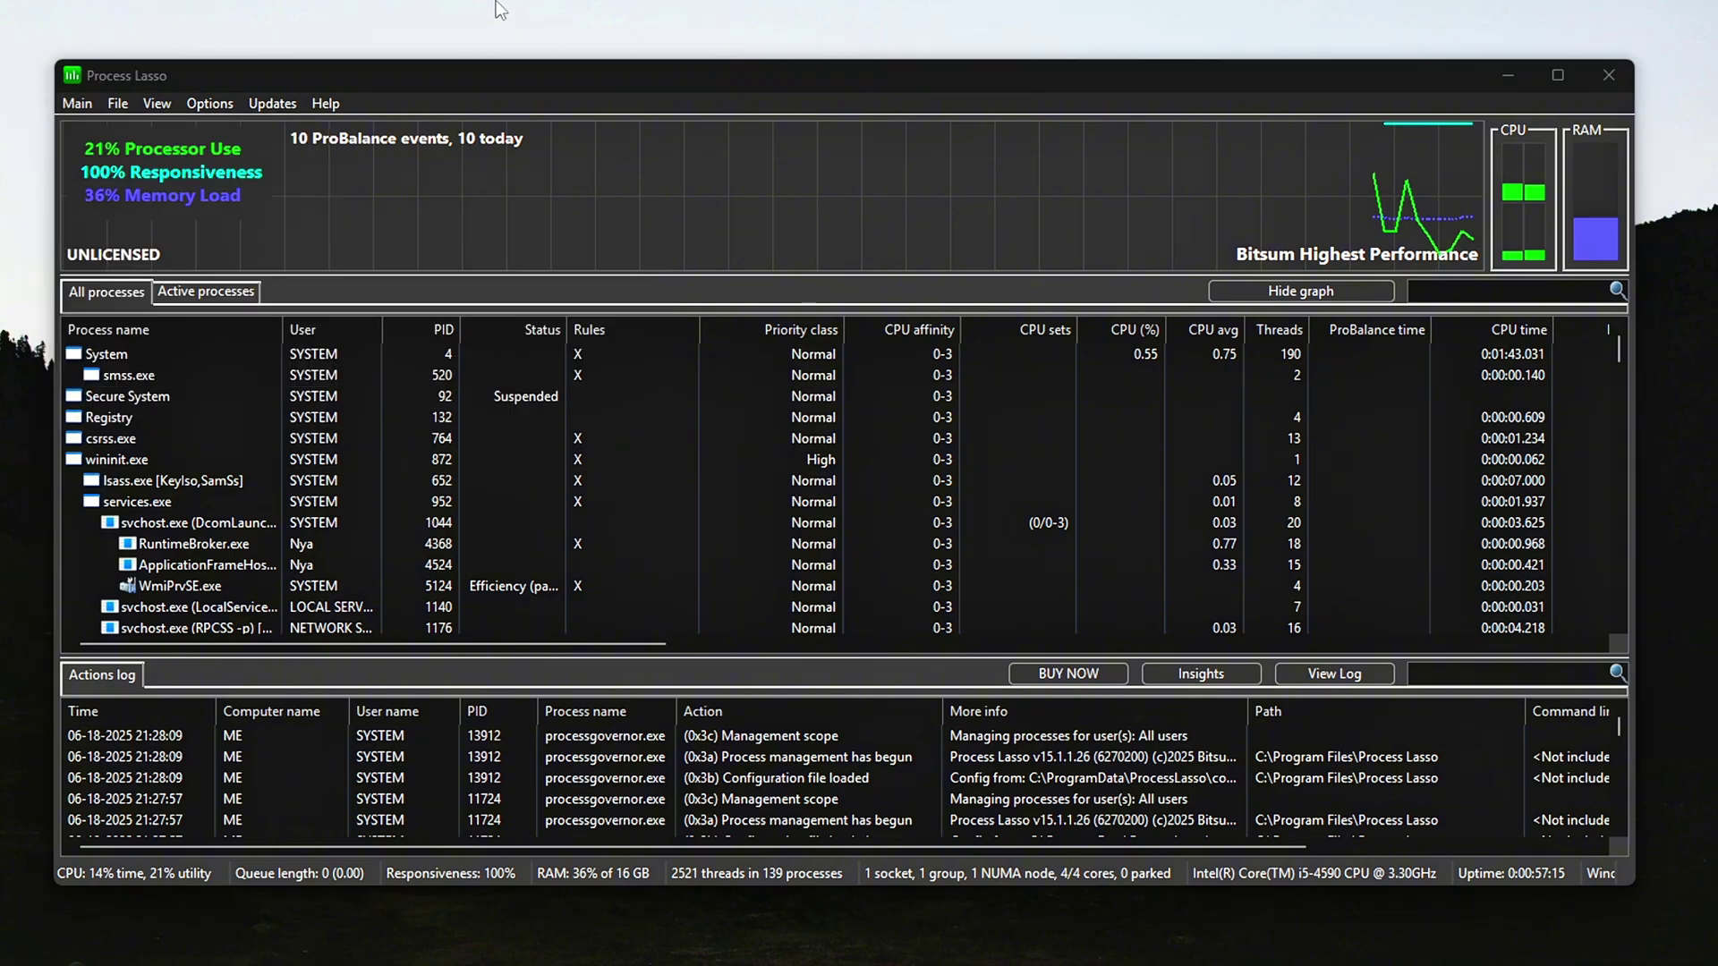
pyautogui.click(77, 103)
pyautogui.click(79, 106)
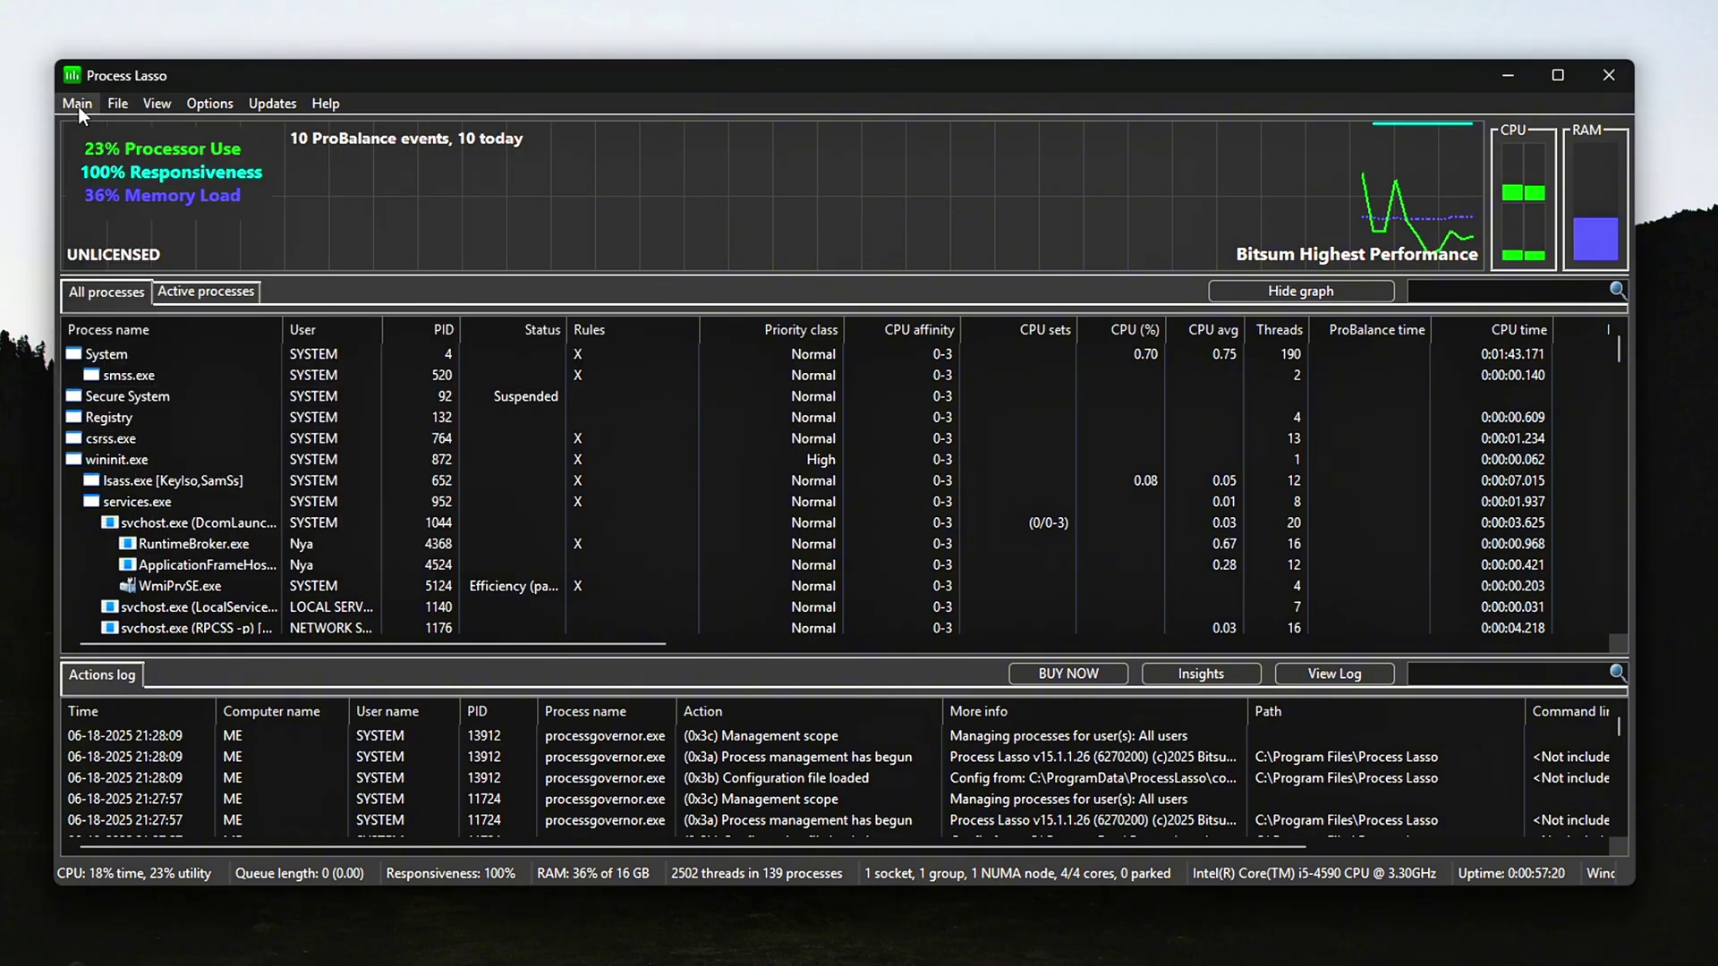
pyautogui.click(79, 106)
pyautogui.click(56, 95)
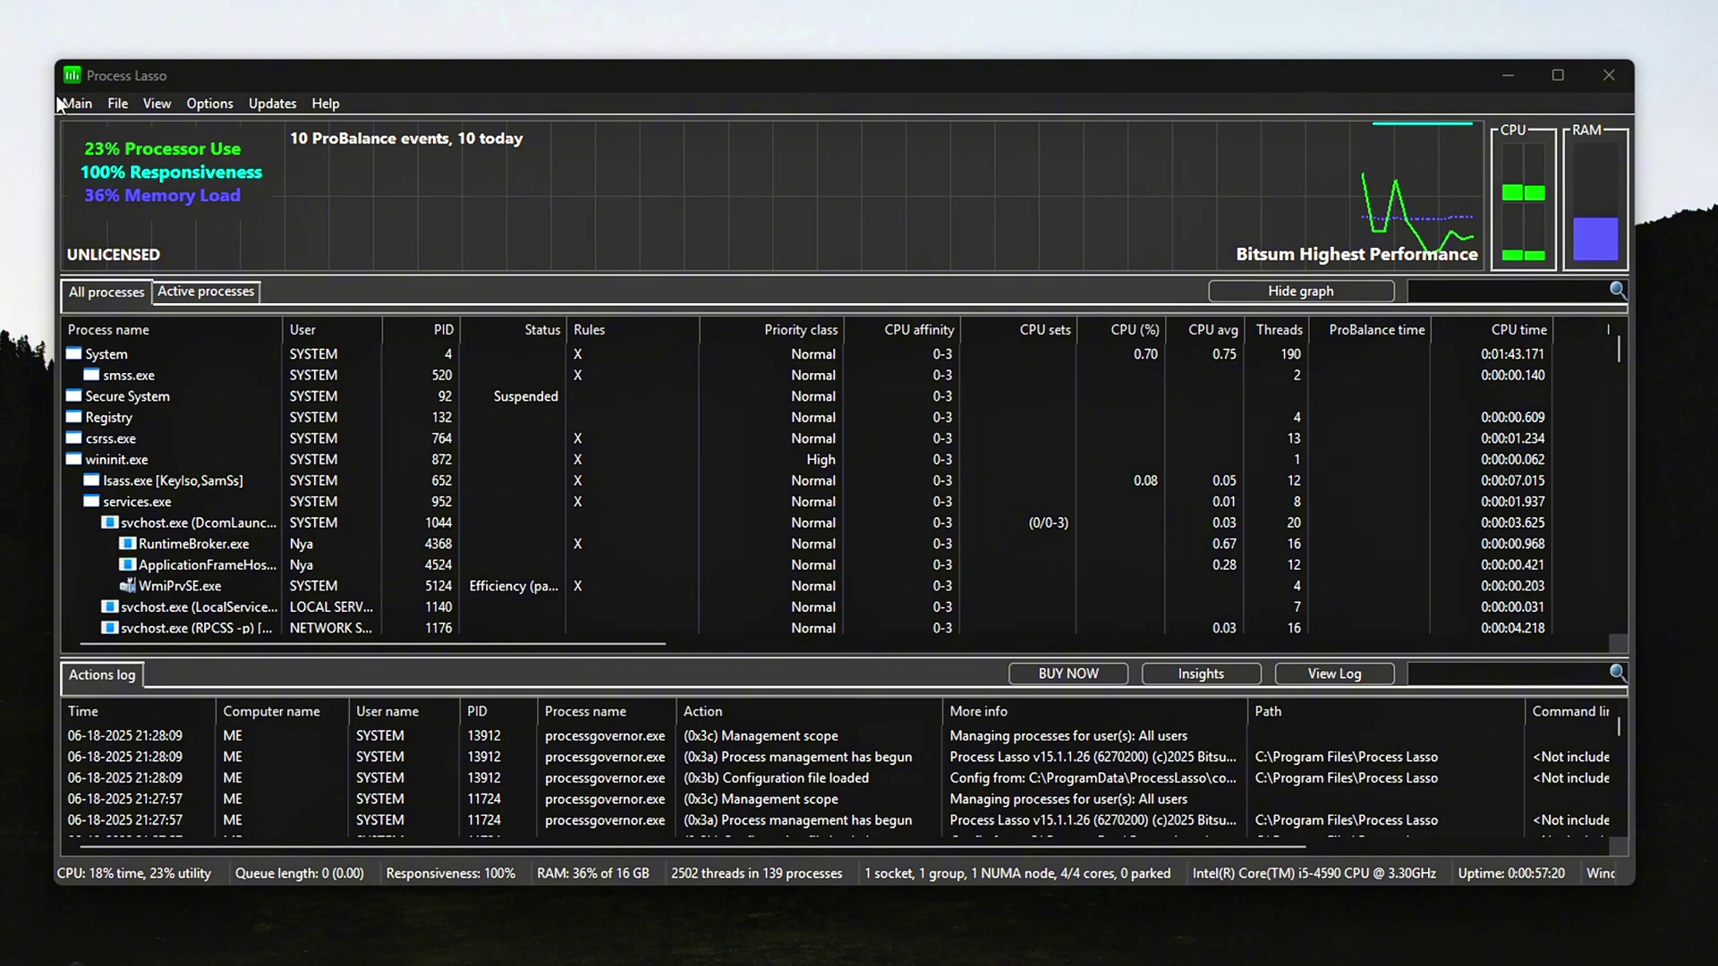
# - Turn ProBalance off and back on so it ends up enabled
pyautogui.click(68, 105)
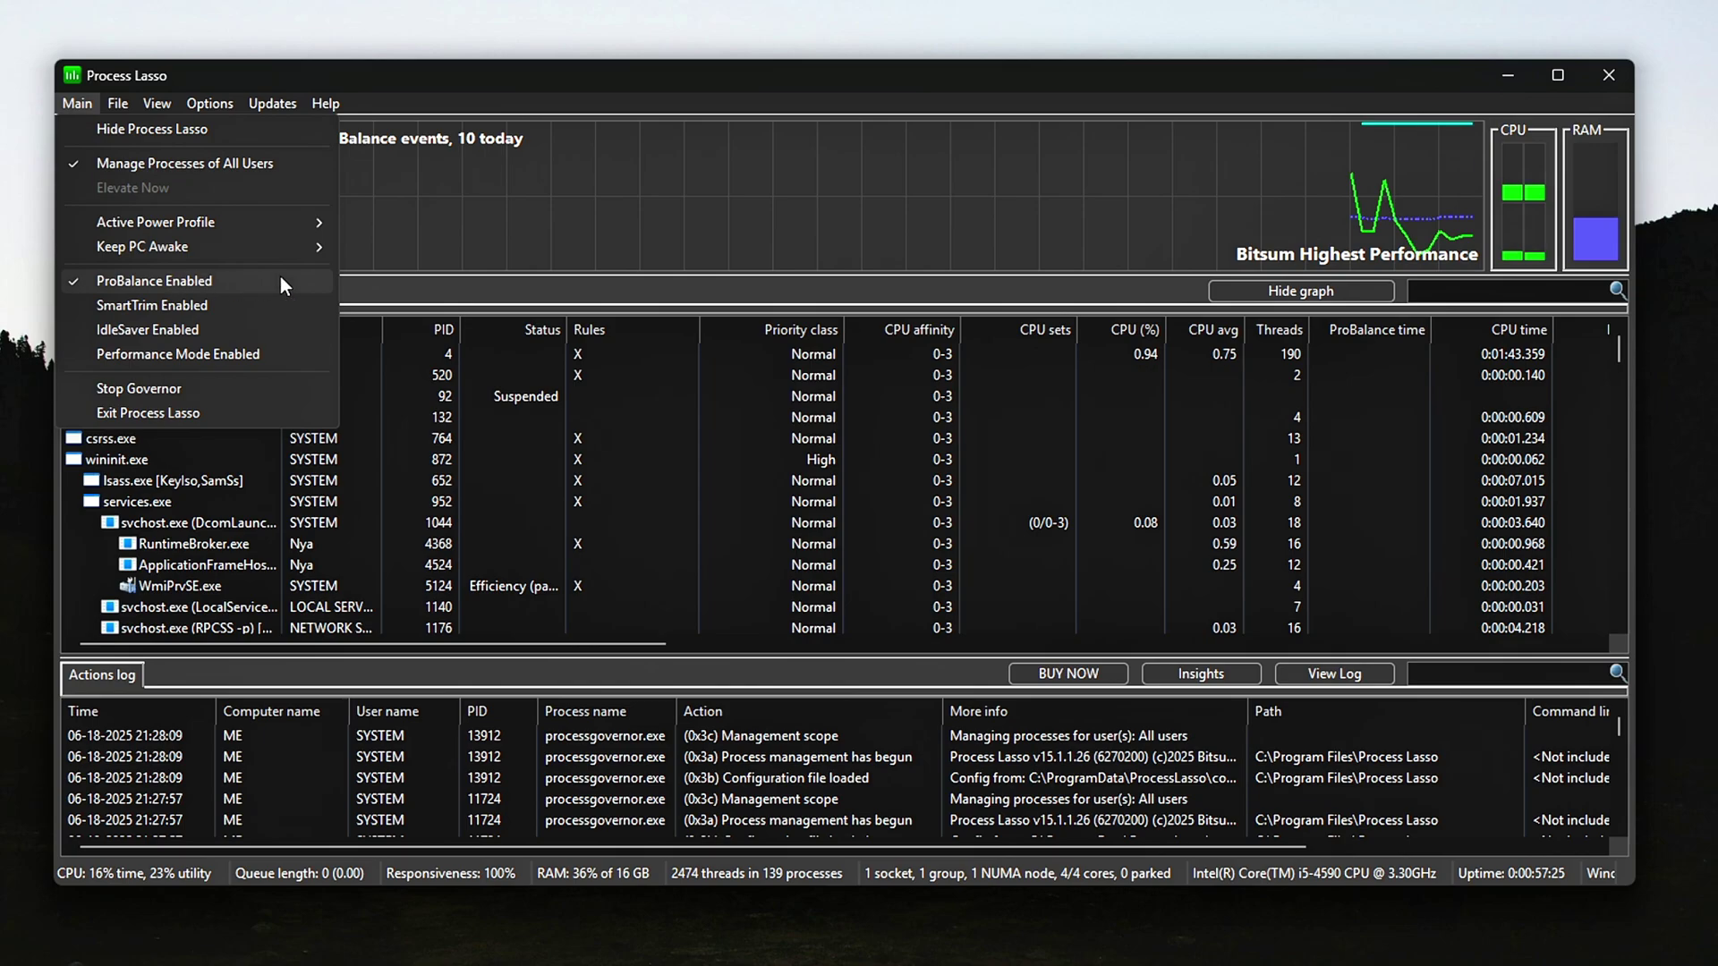
pyautogui.click(244, 291)
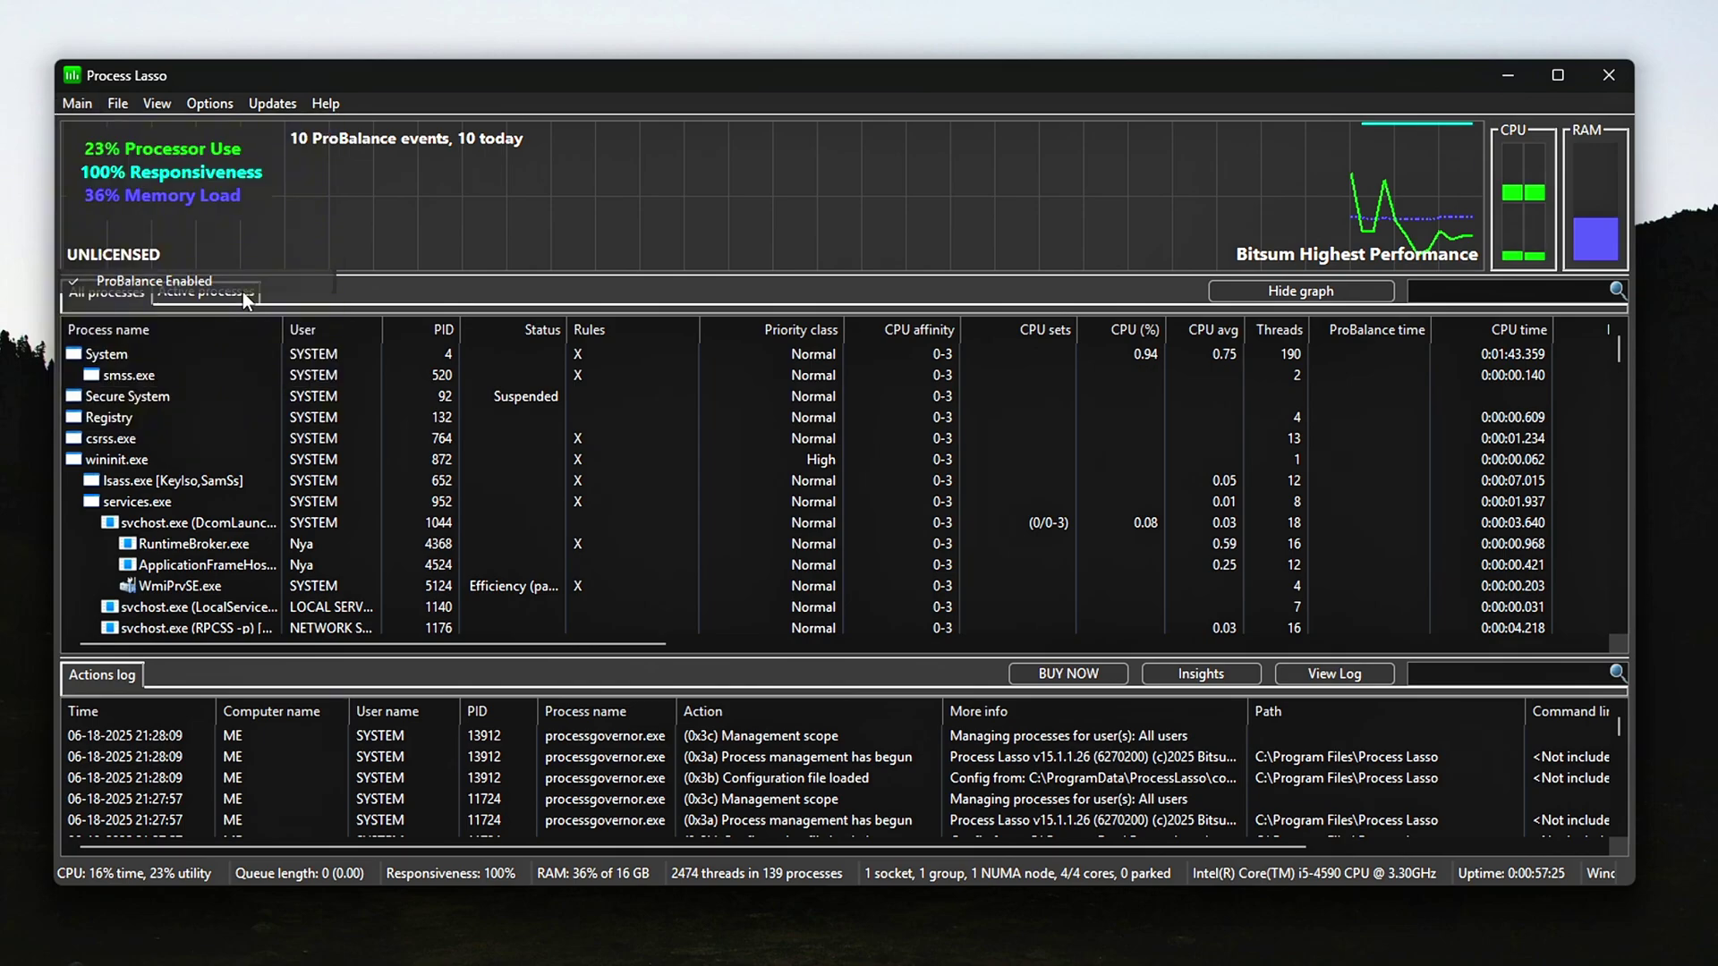
pyautogui.click(107, 111)
pyautogui.click(77, 104)
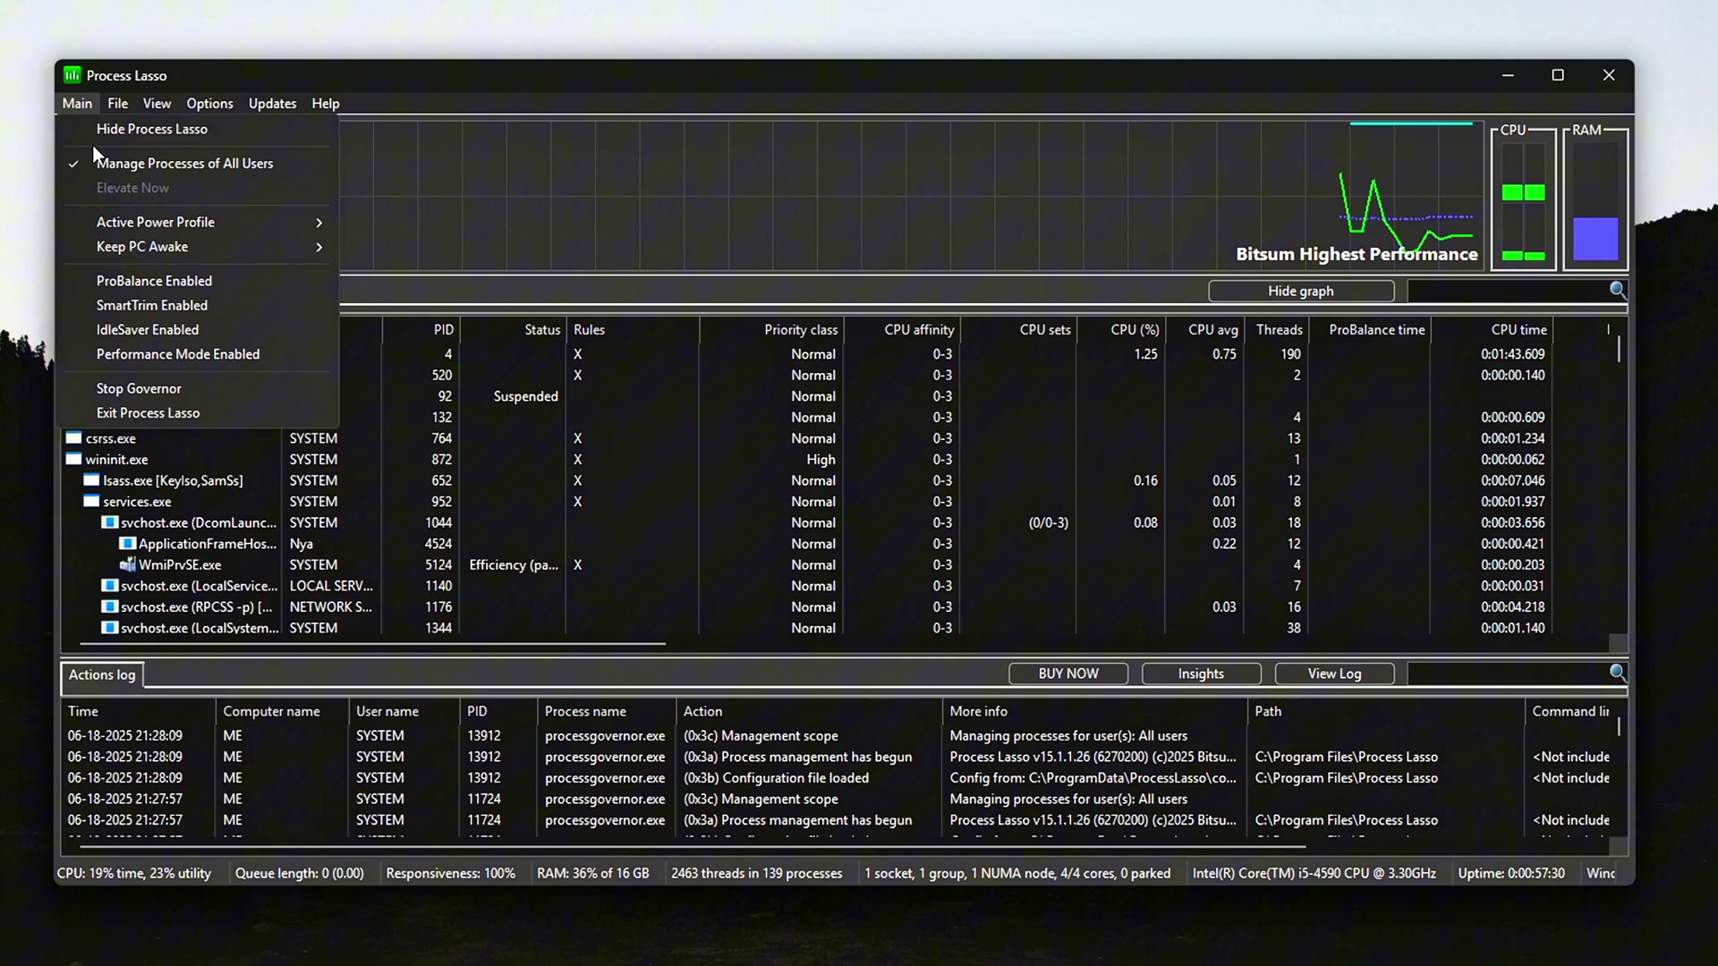
pyautogui.click(104, 282)
pyautogui.click(68, 106)
pyautogui.click(510, 82)
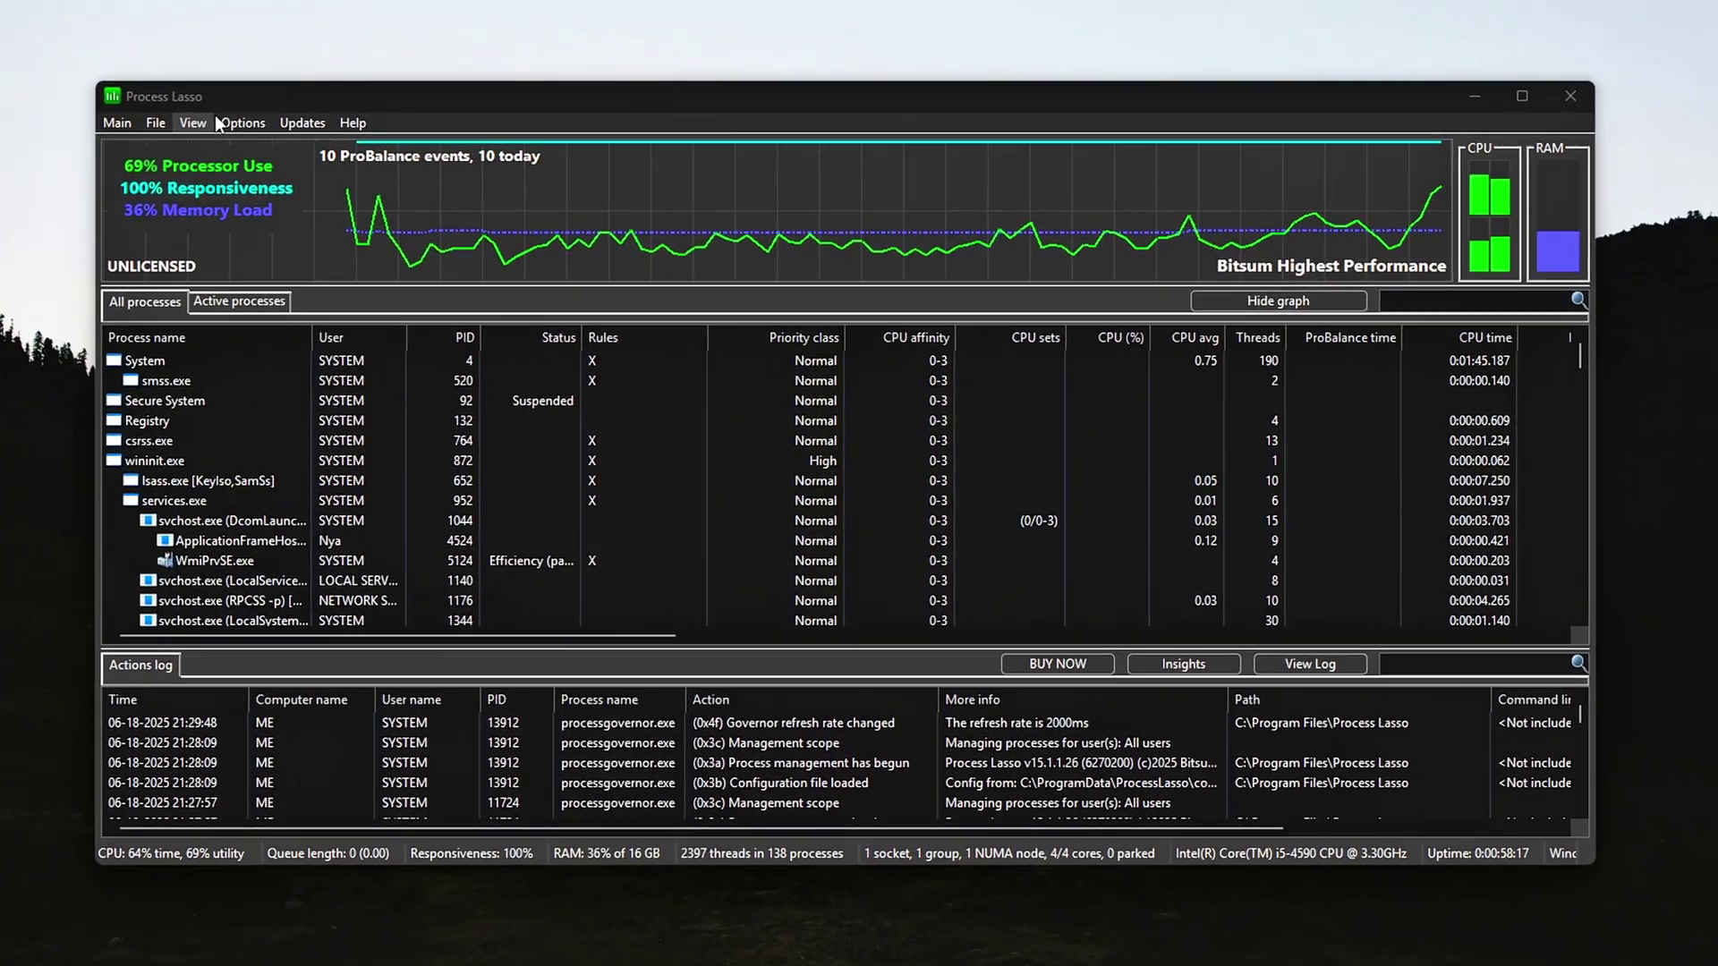
# - Show the Options > General > Refresh Interval (GUI) choices
pyautogui.click(236, 125)
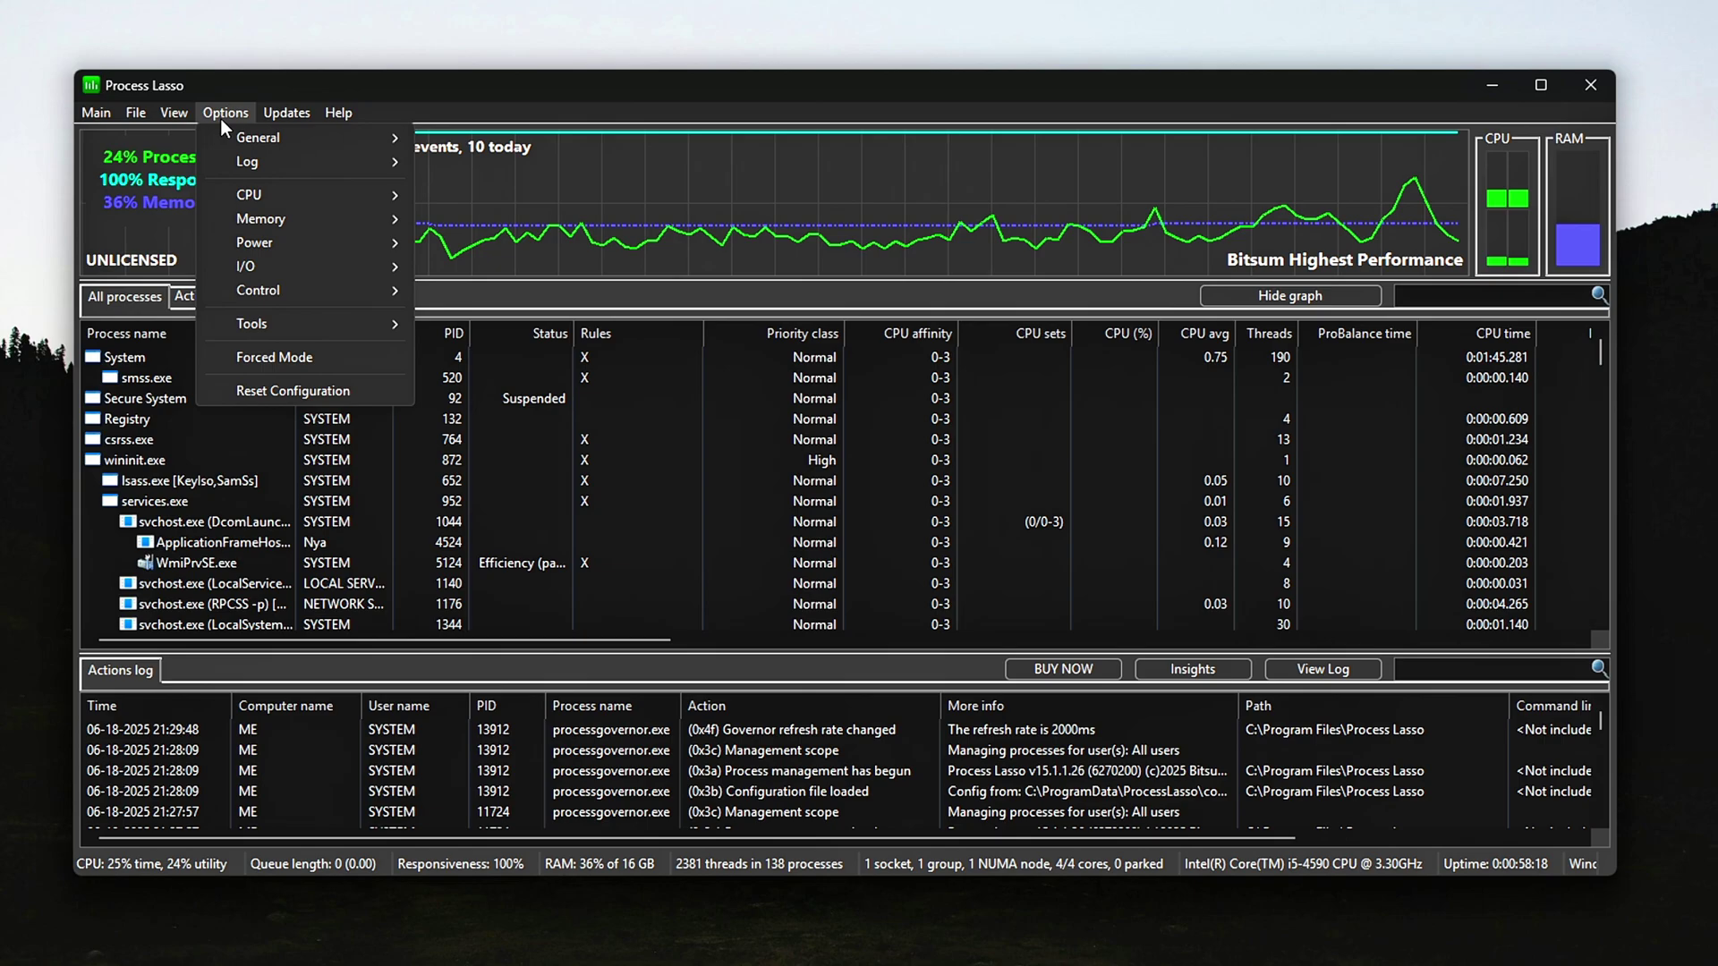
pyautogui.moveTo(290, 138)
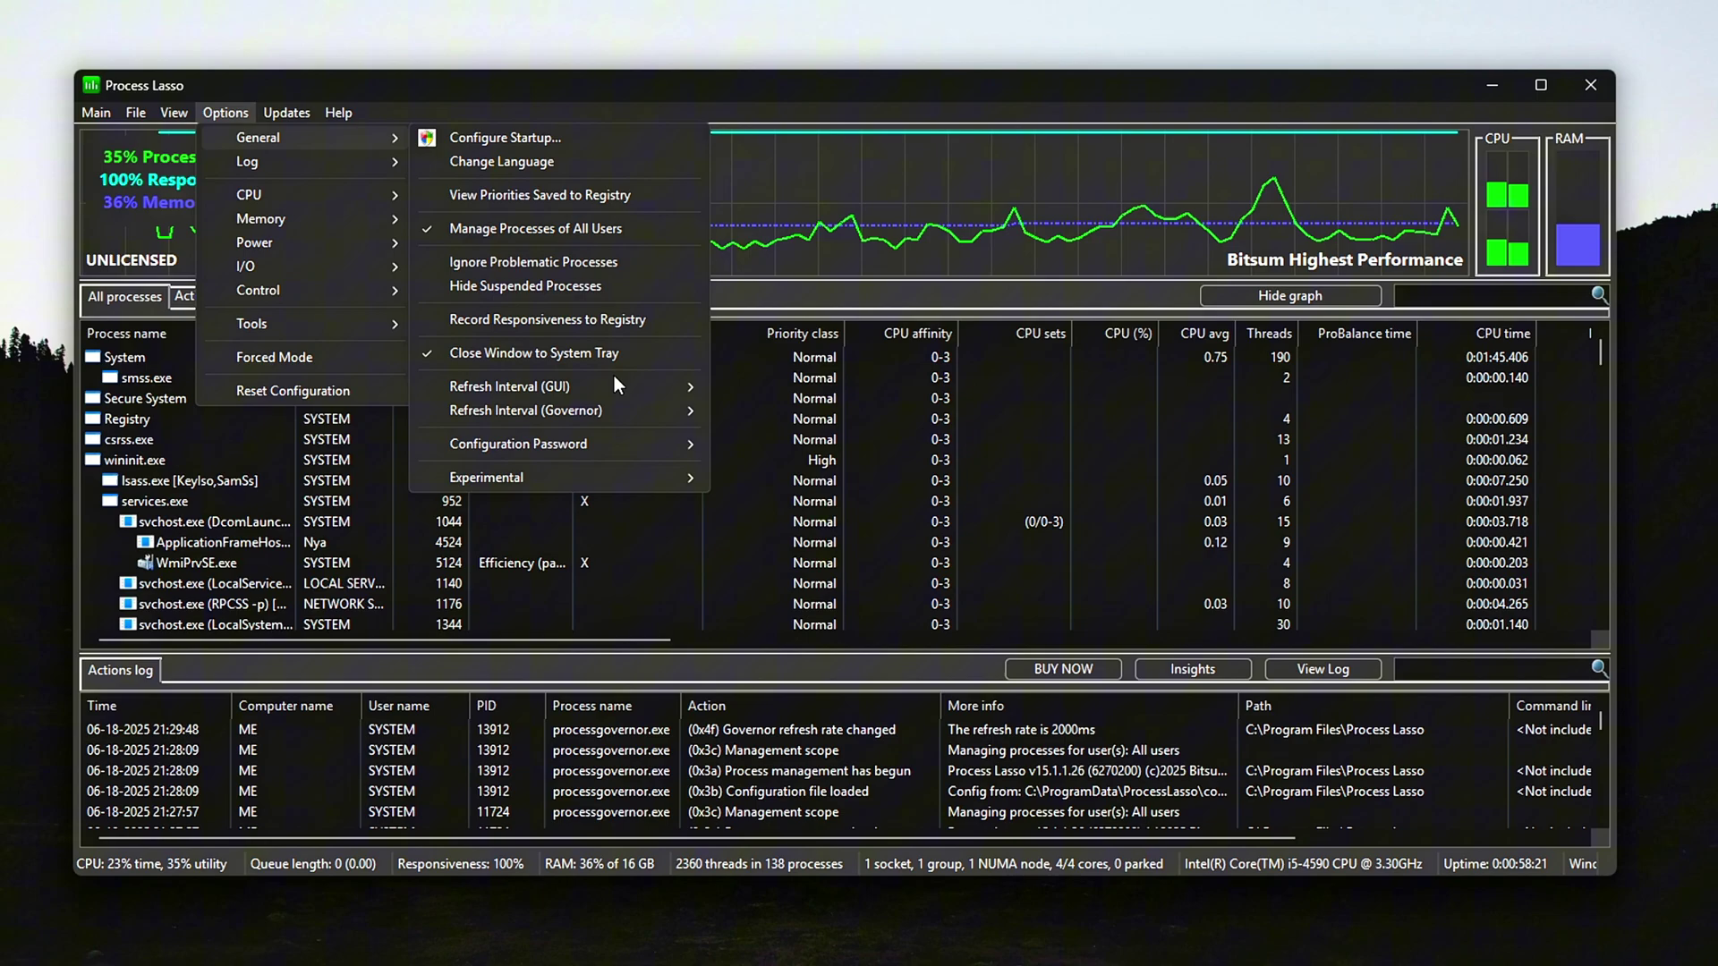
pyautogui.moveTo(615, 379)
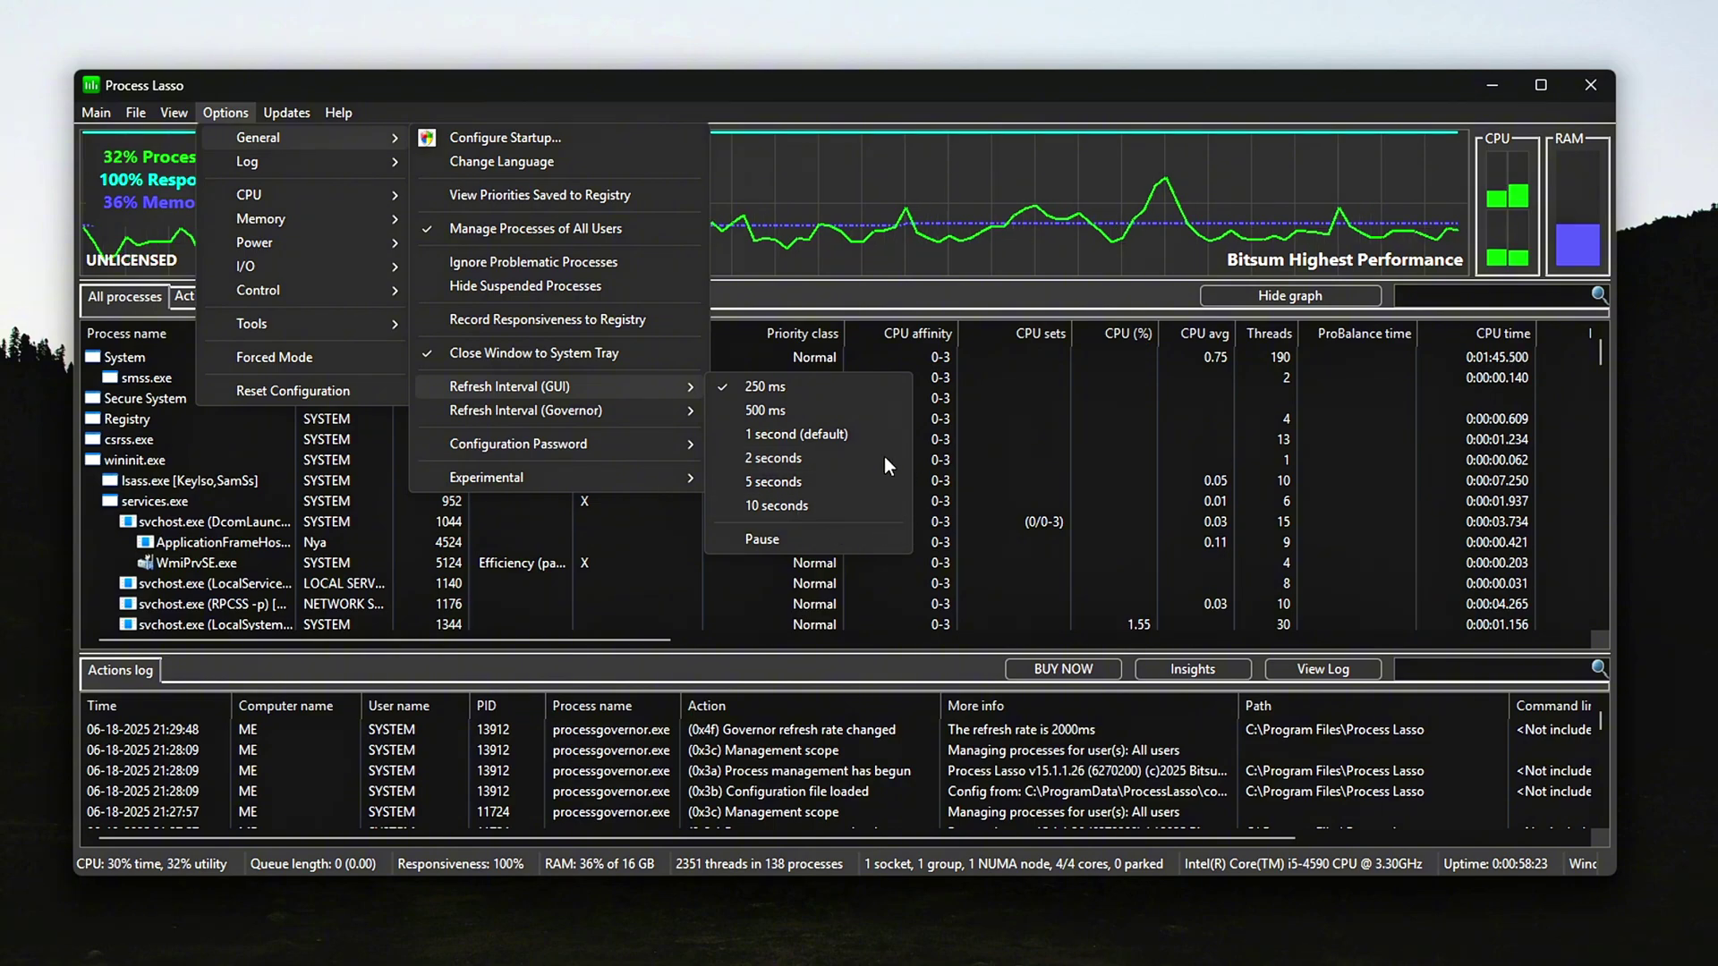
# - Set the GUI refresh interval to 5 seconds and show the Governor interval choices
pyautogui.click(867, 482)
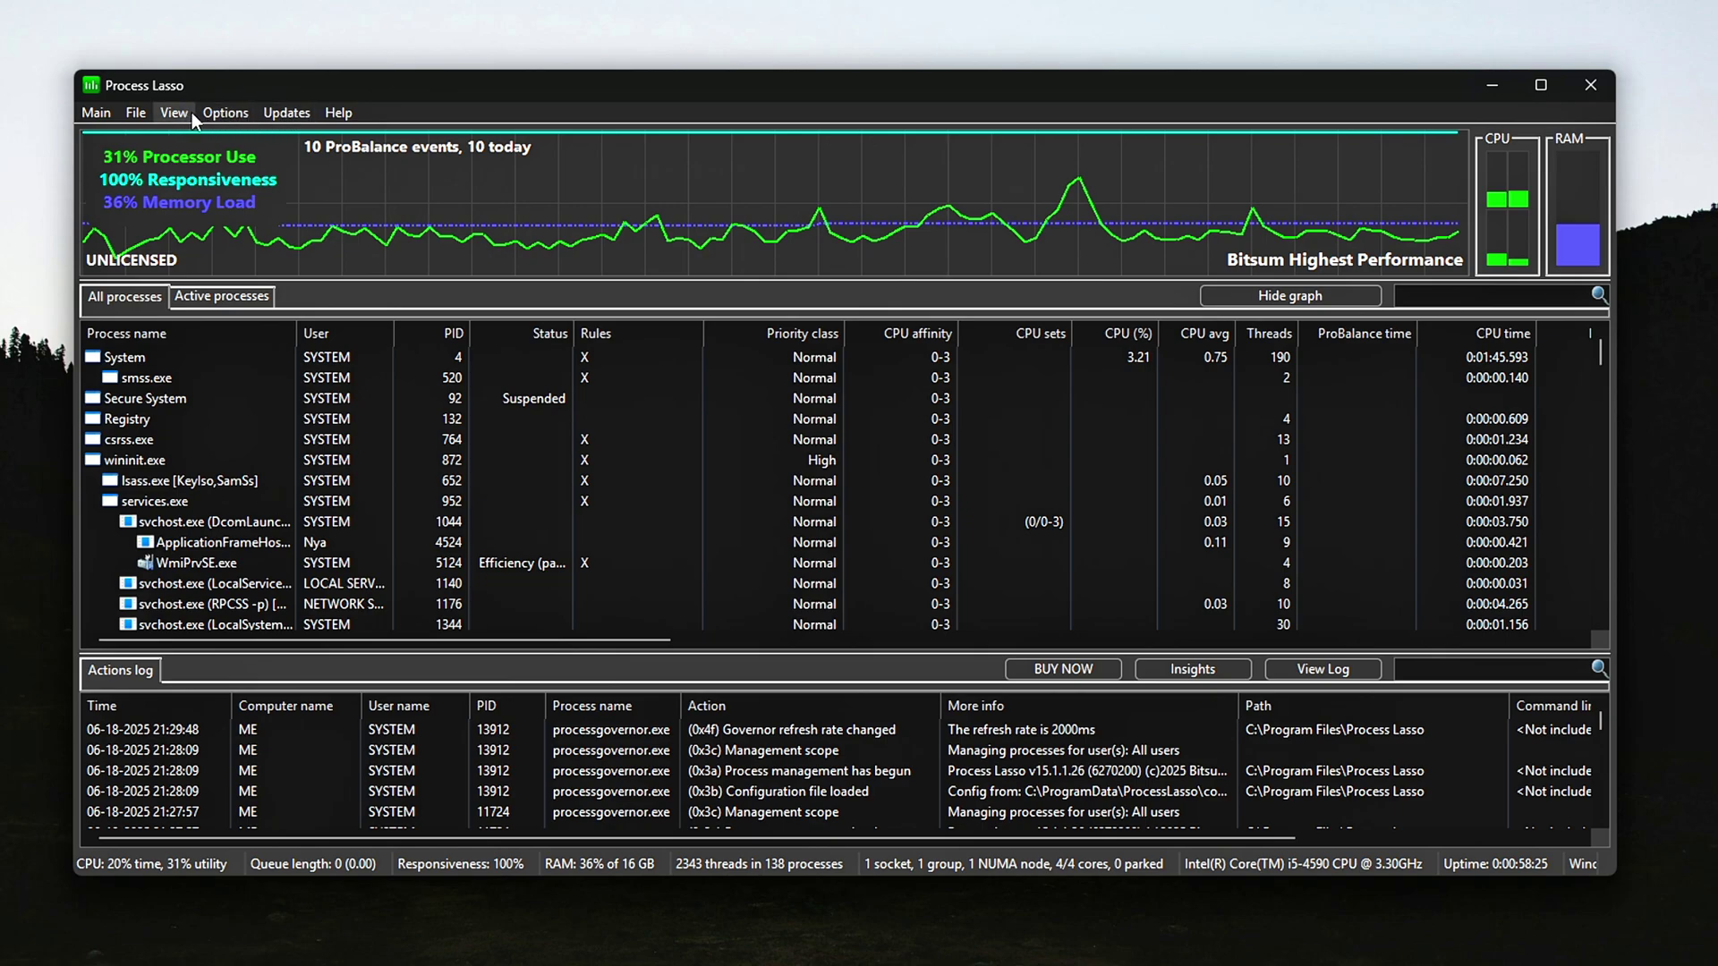
pyautogui.click(215, 114)
pyautogui.moveTo(558, 385)
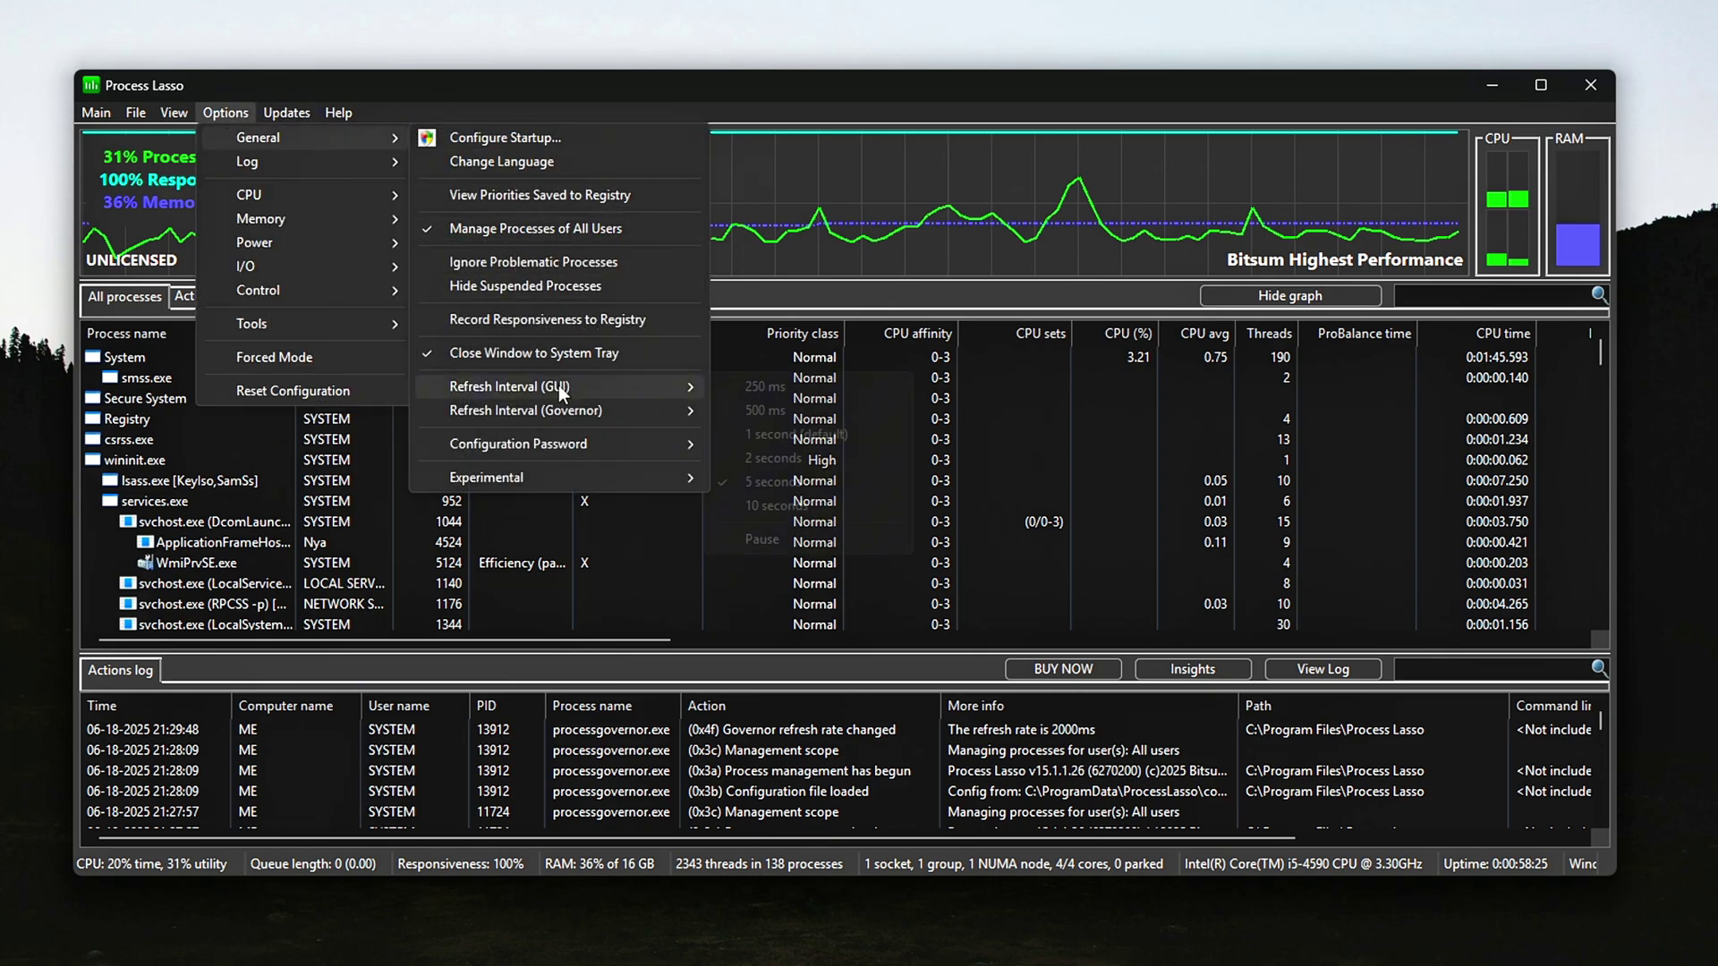
pyautogui.moveTo(635, 414)
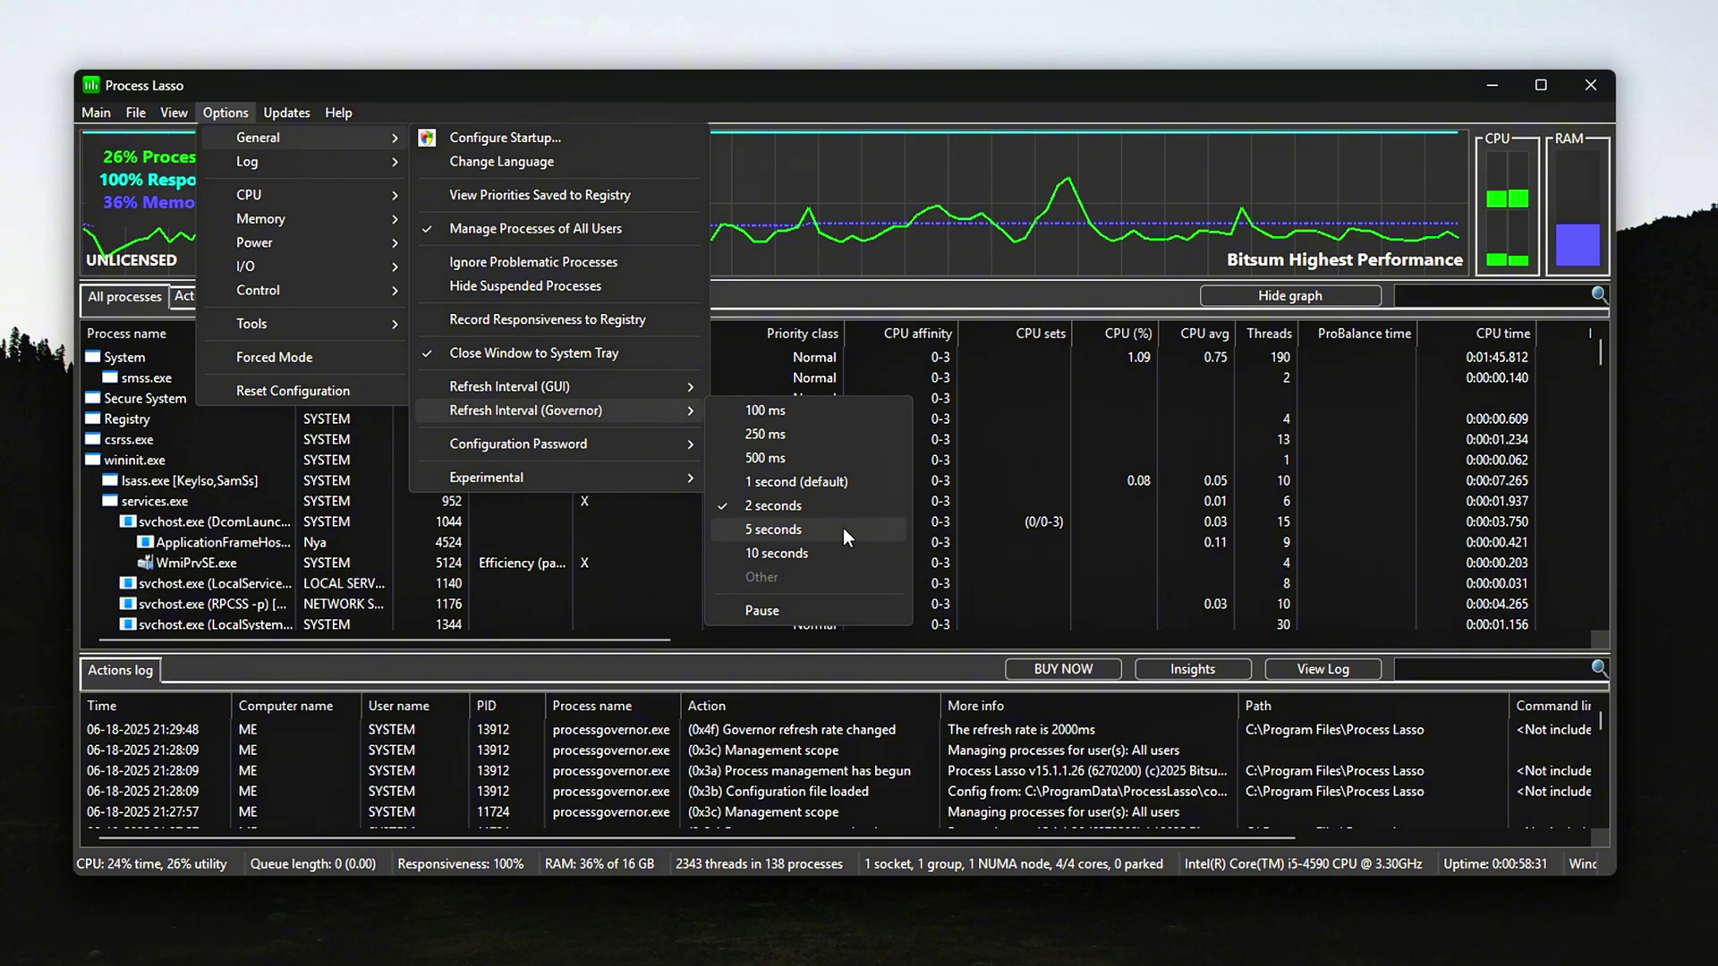
# - Set the governor refresh interval to 5 seconds and verify it in Options > General
pyautogui.click(775, 529)
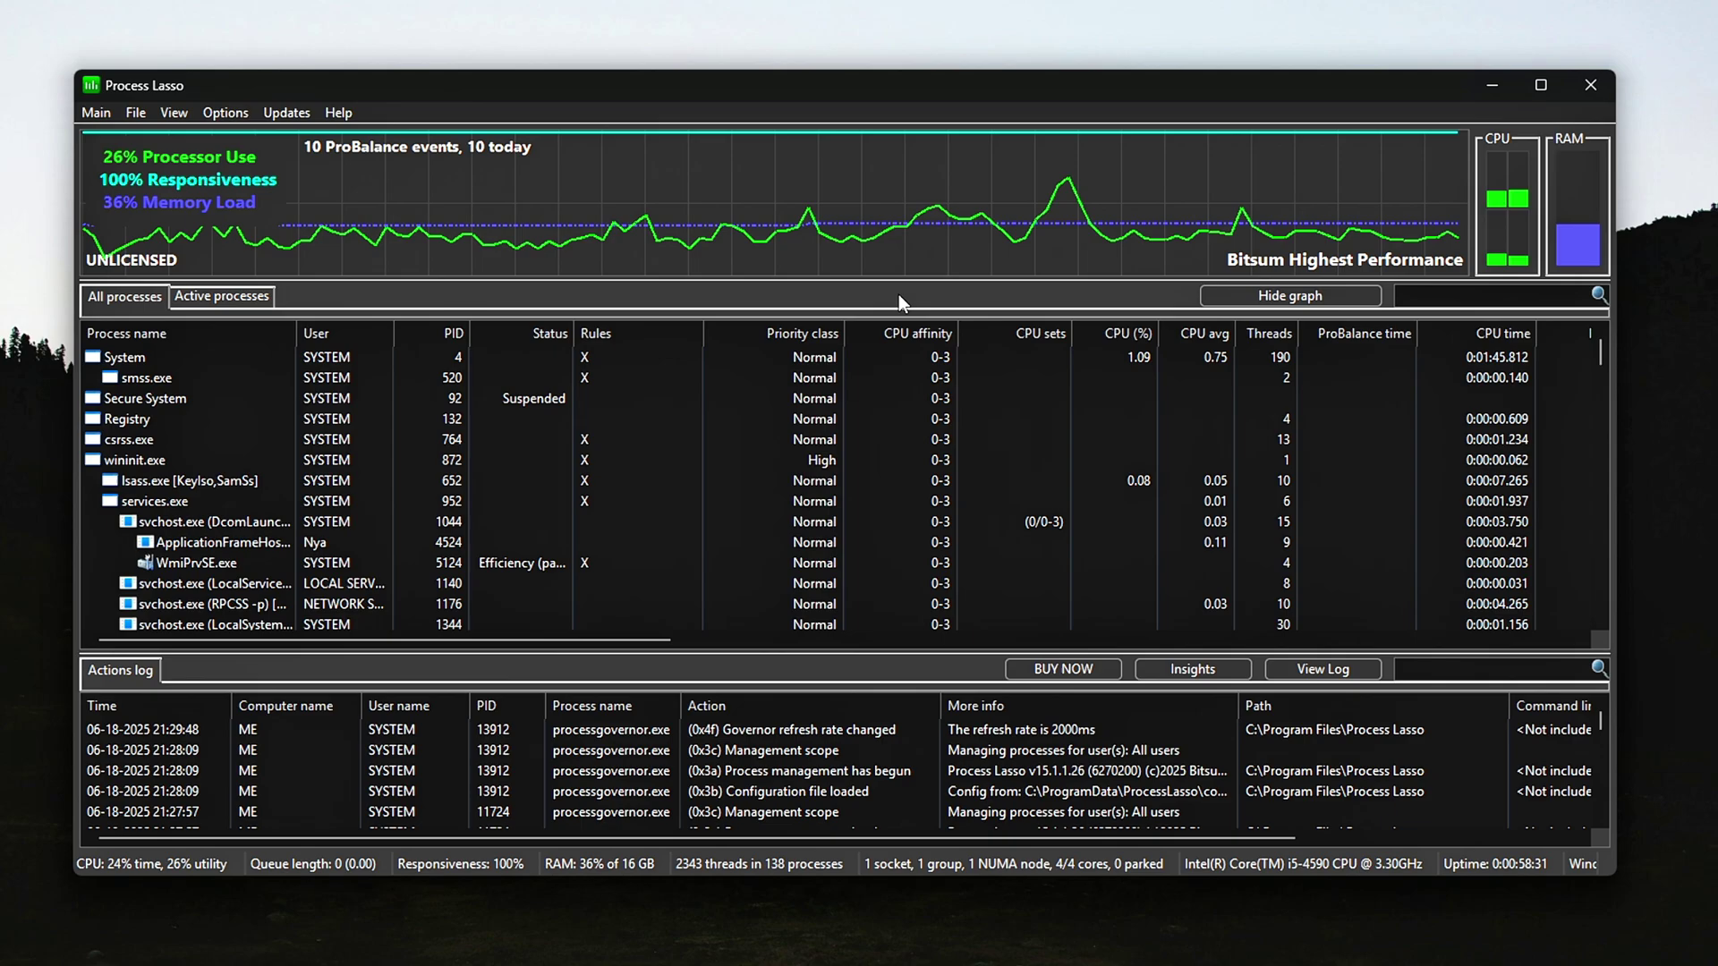
pyautogui.click(208, 113)
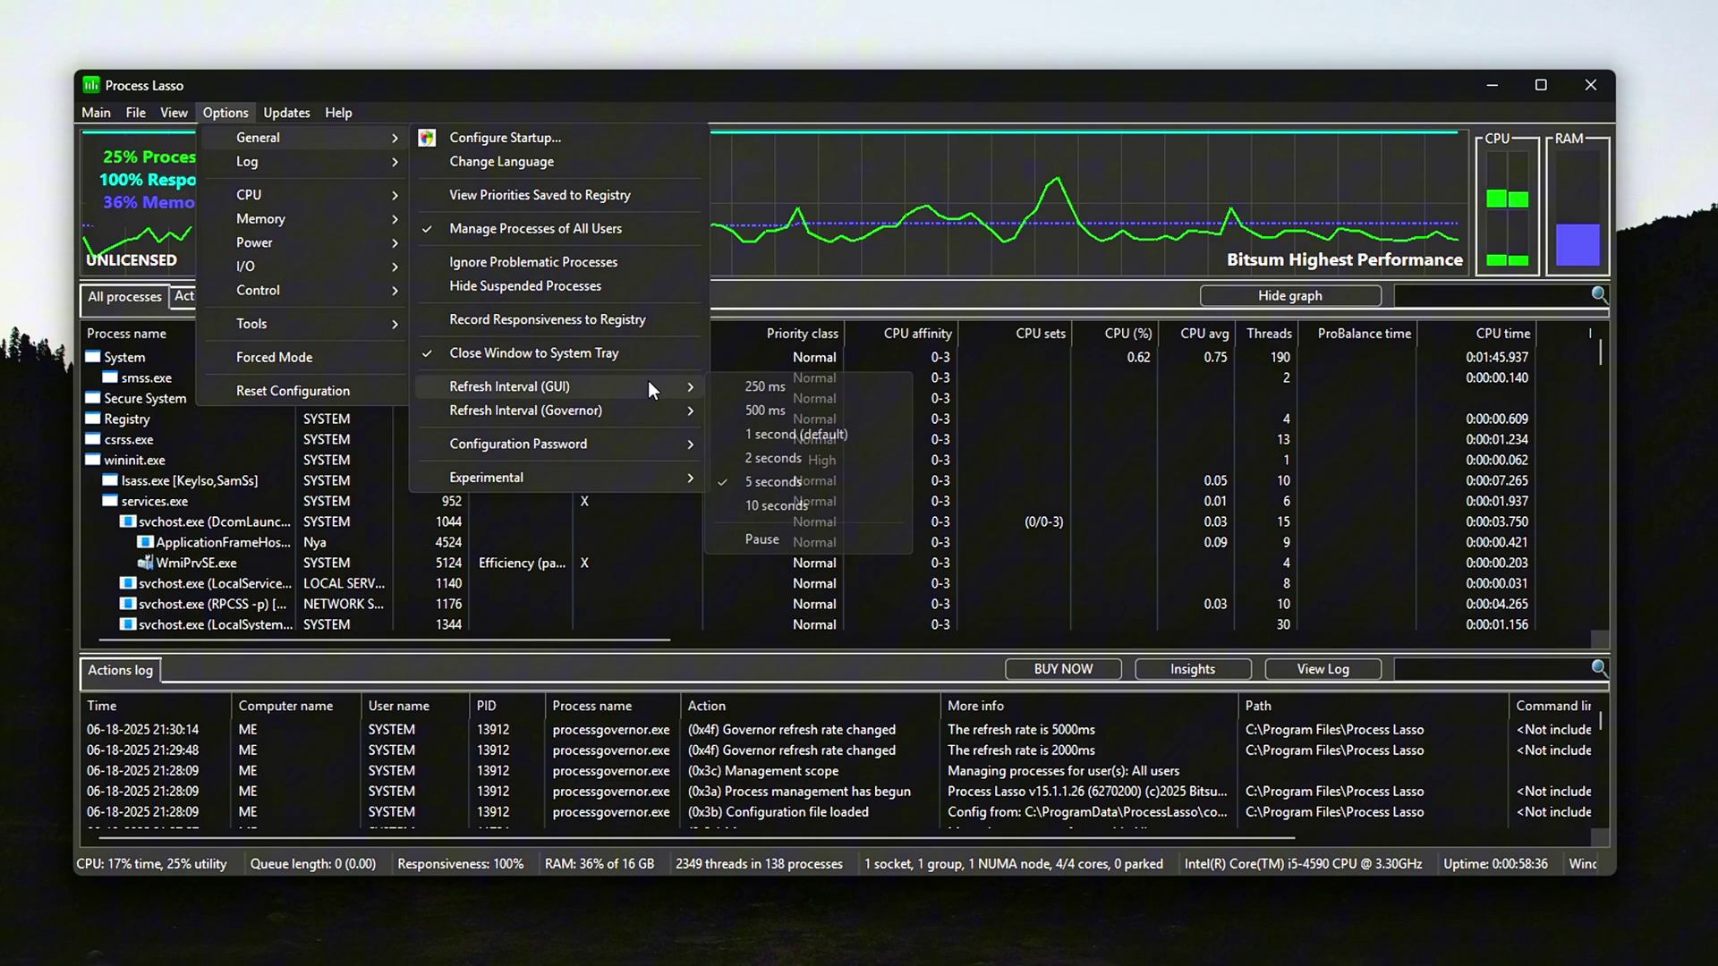
pyautogui.click(913, 20)
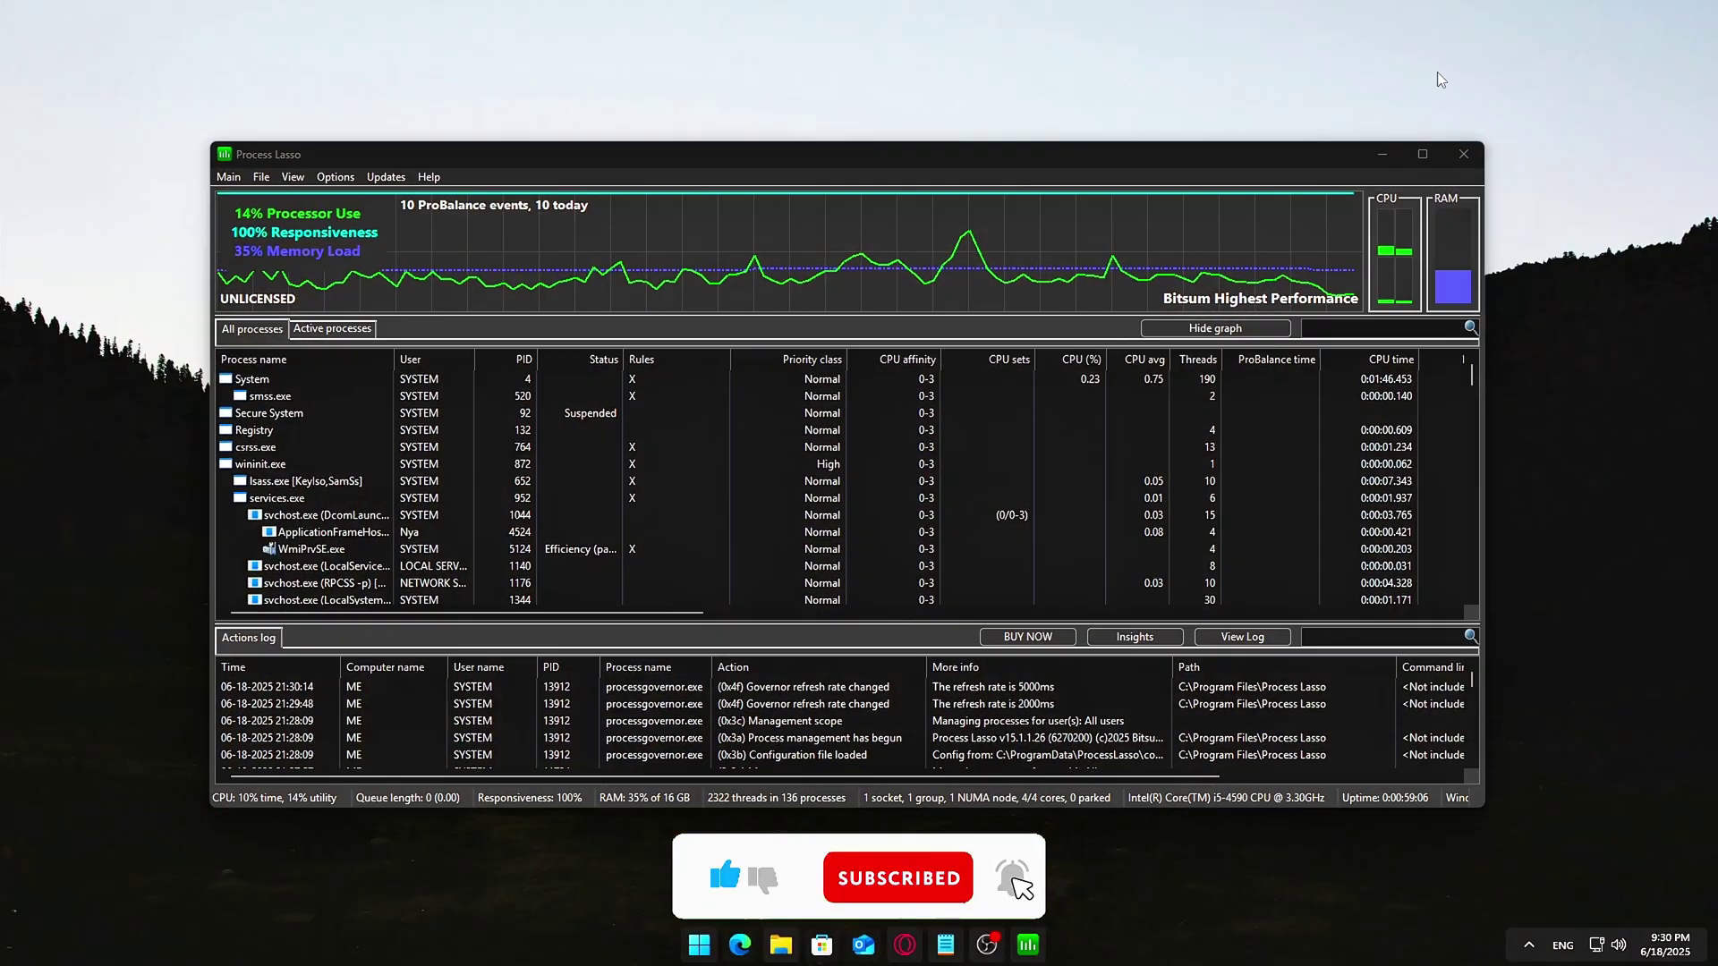
pyautogui.moveTo(962, 286)
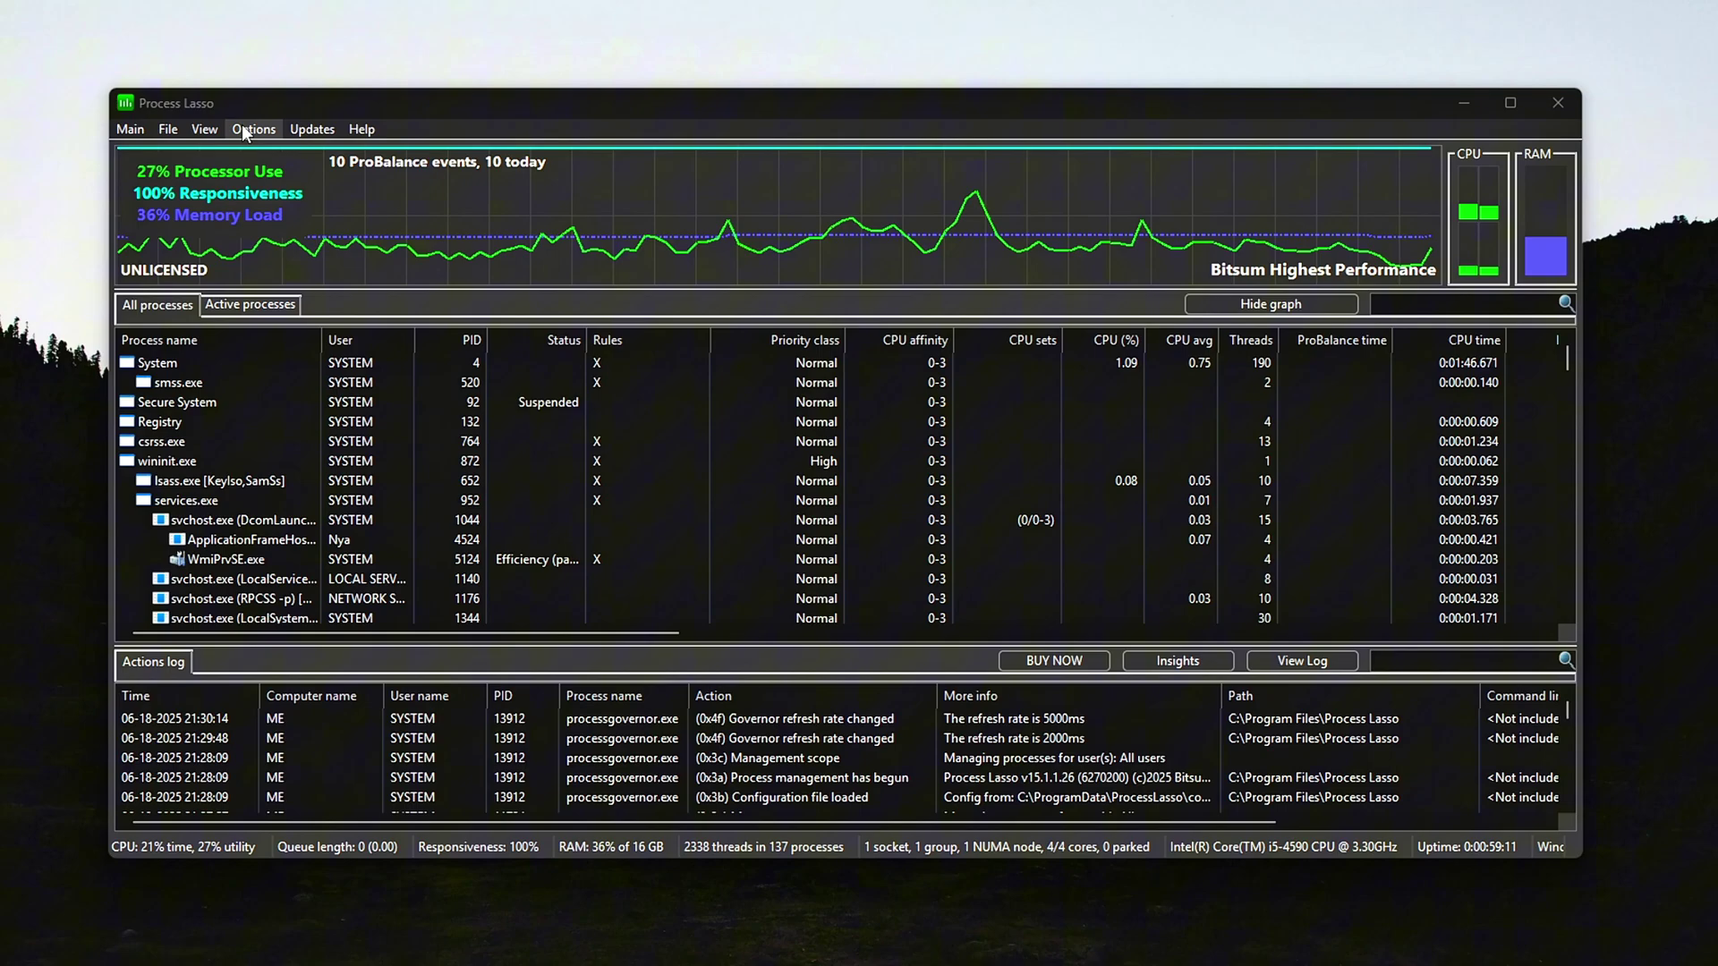
pyautogui.click(247, 131)
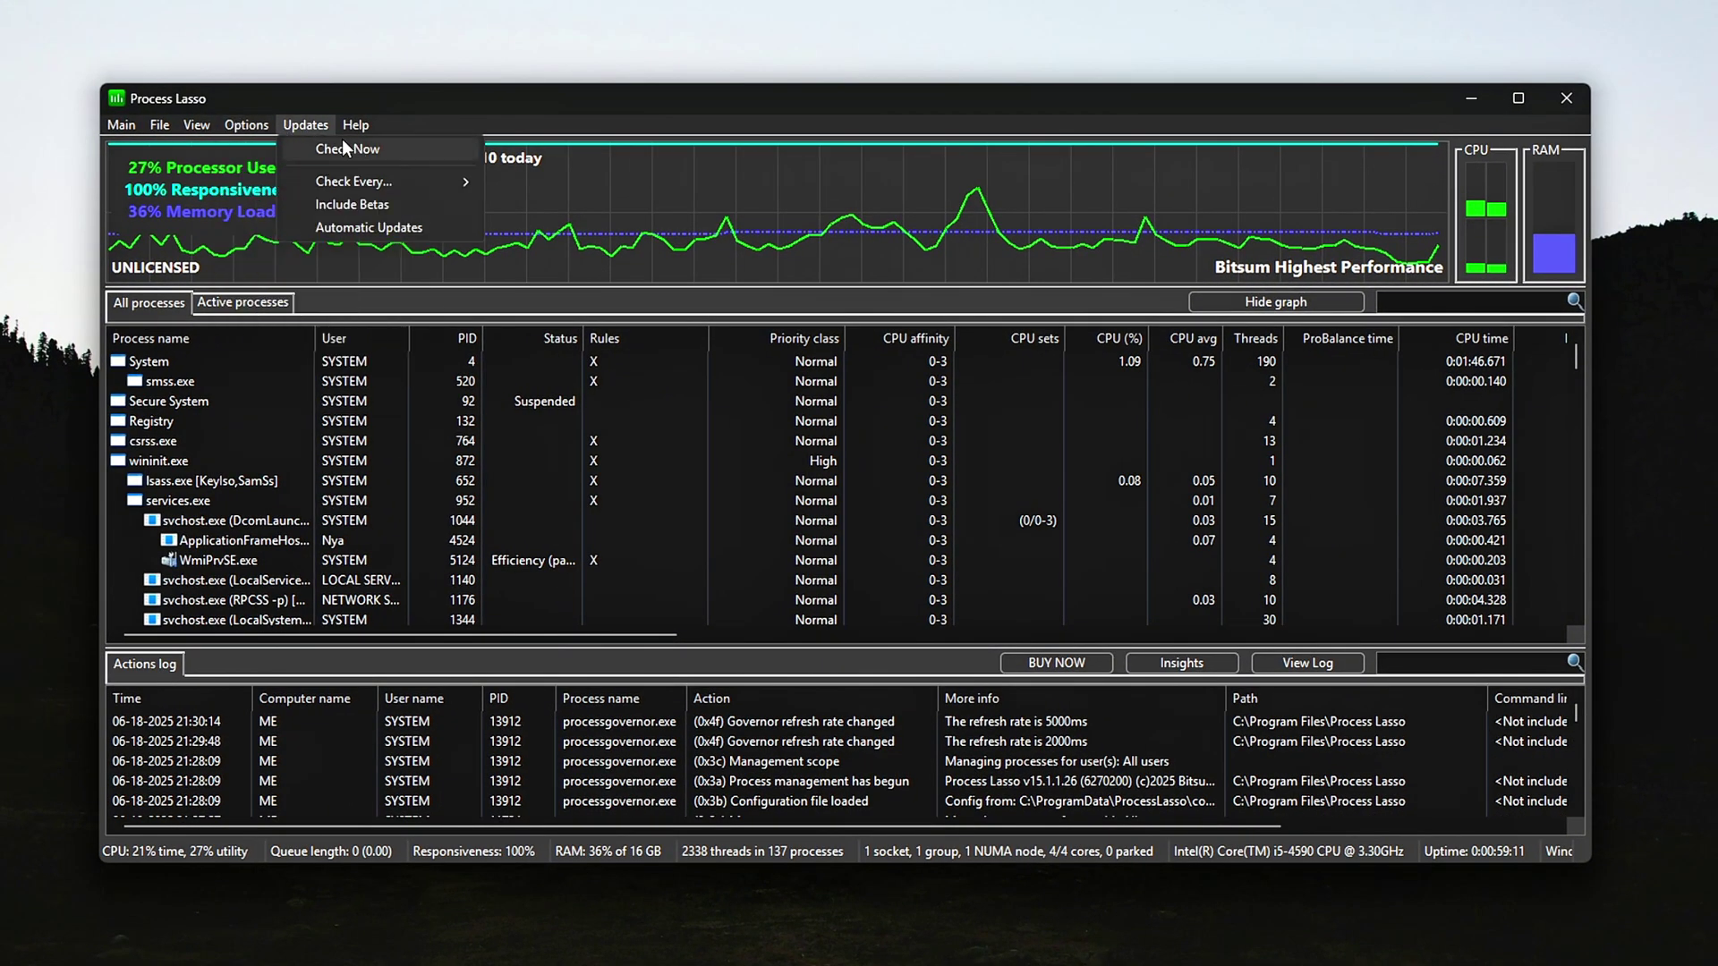
pyautogui.moveTo(291, 206)
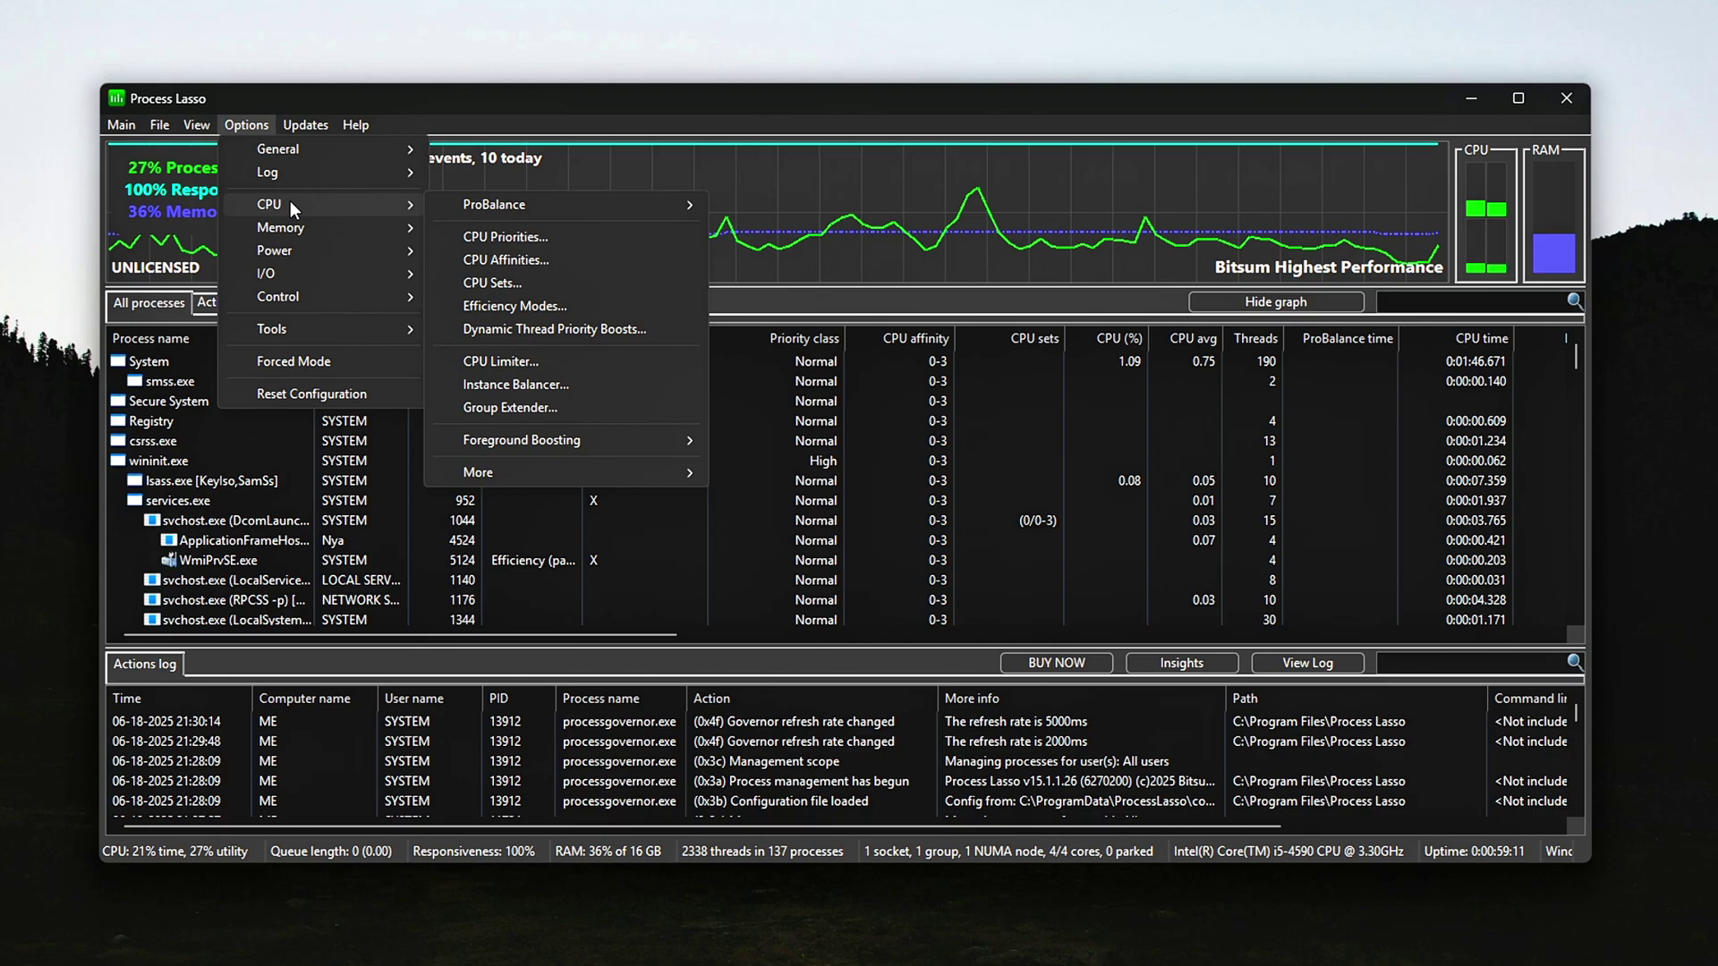
pyautogui.moveTo(496, 208)
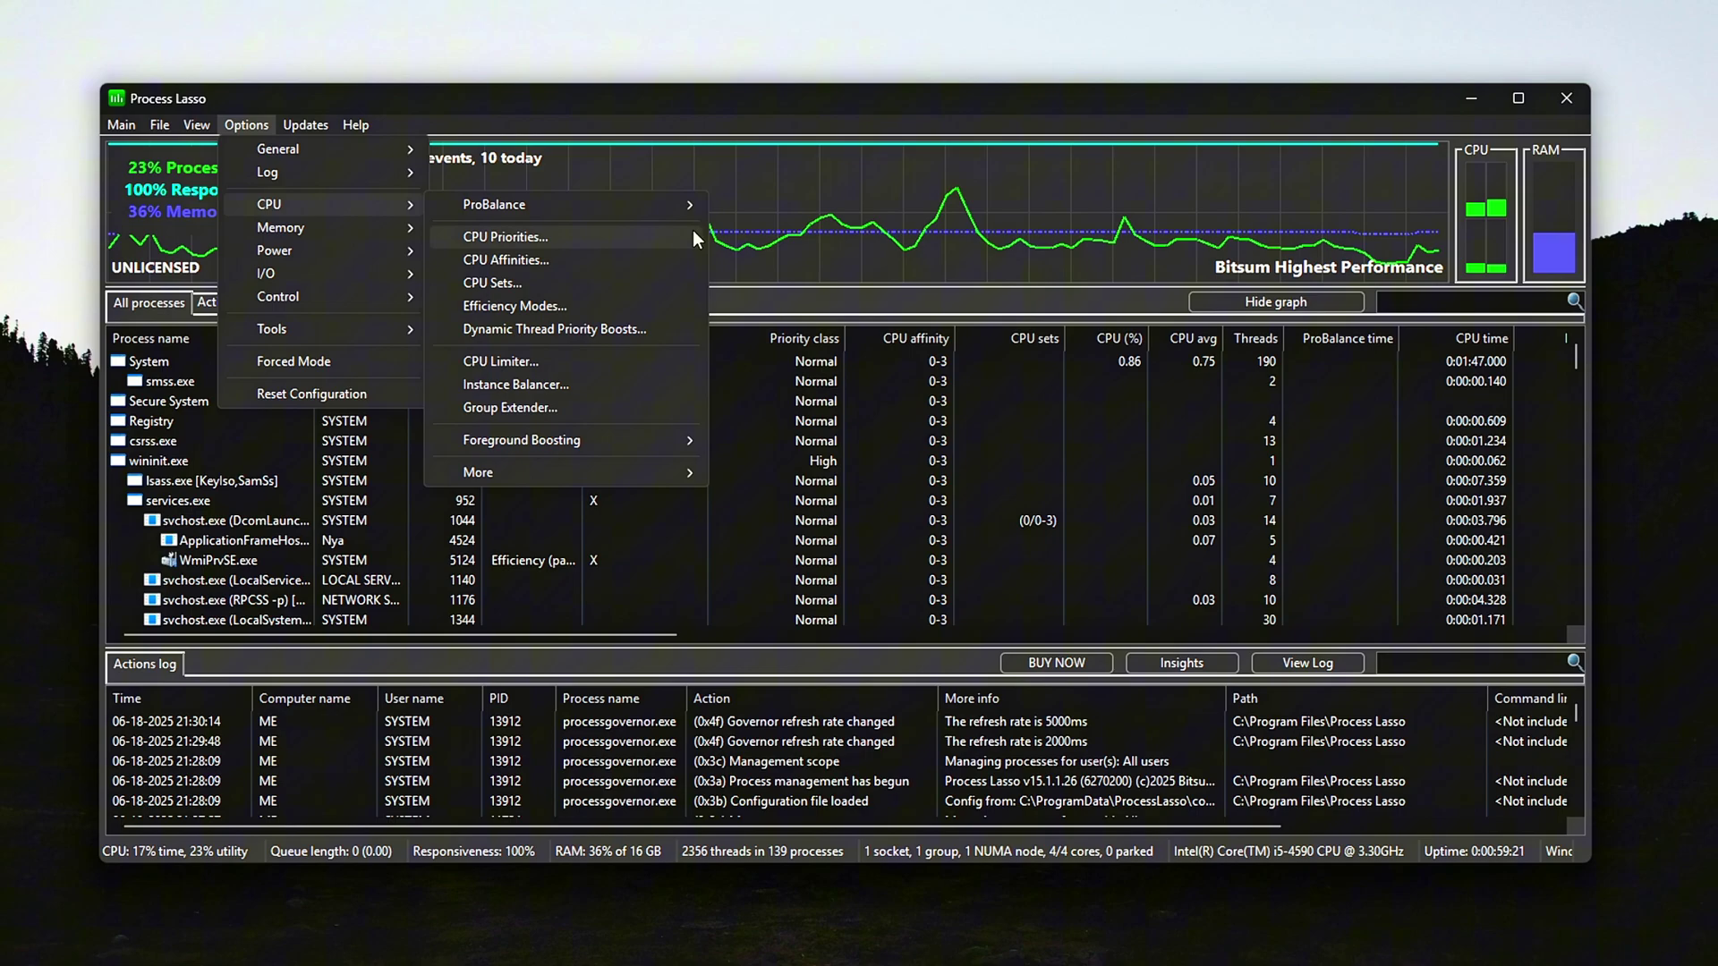
pyautogui.moveTo(673, 212)
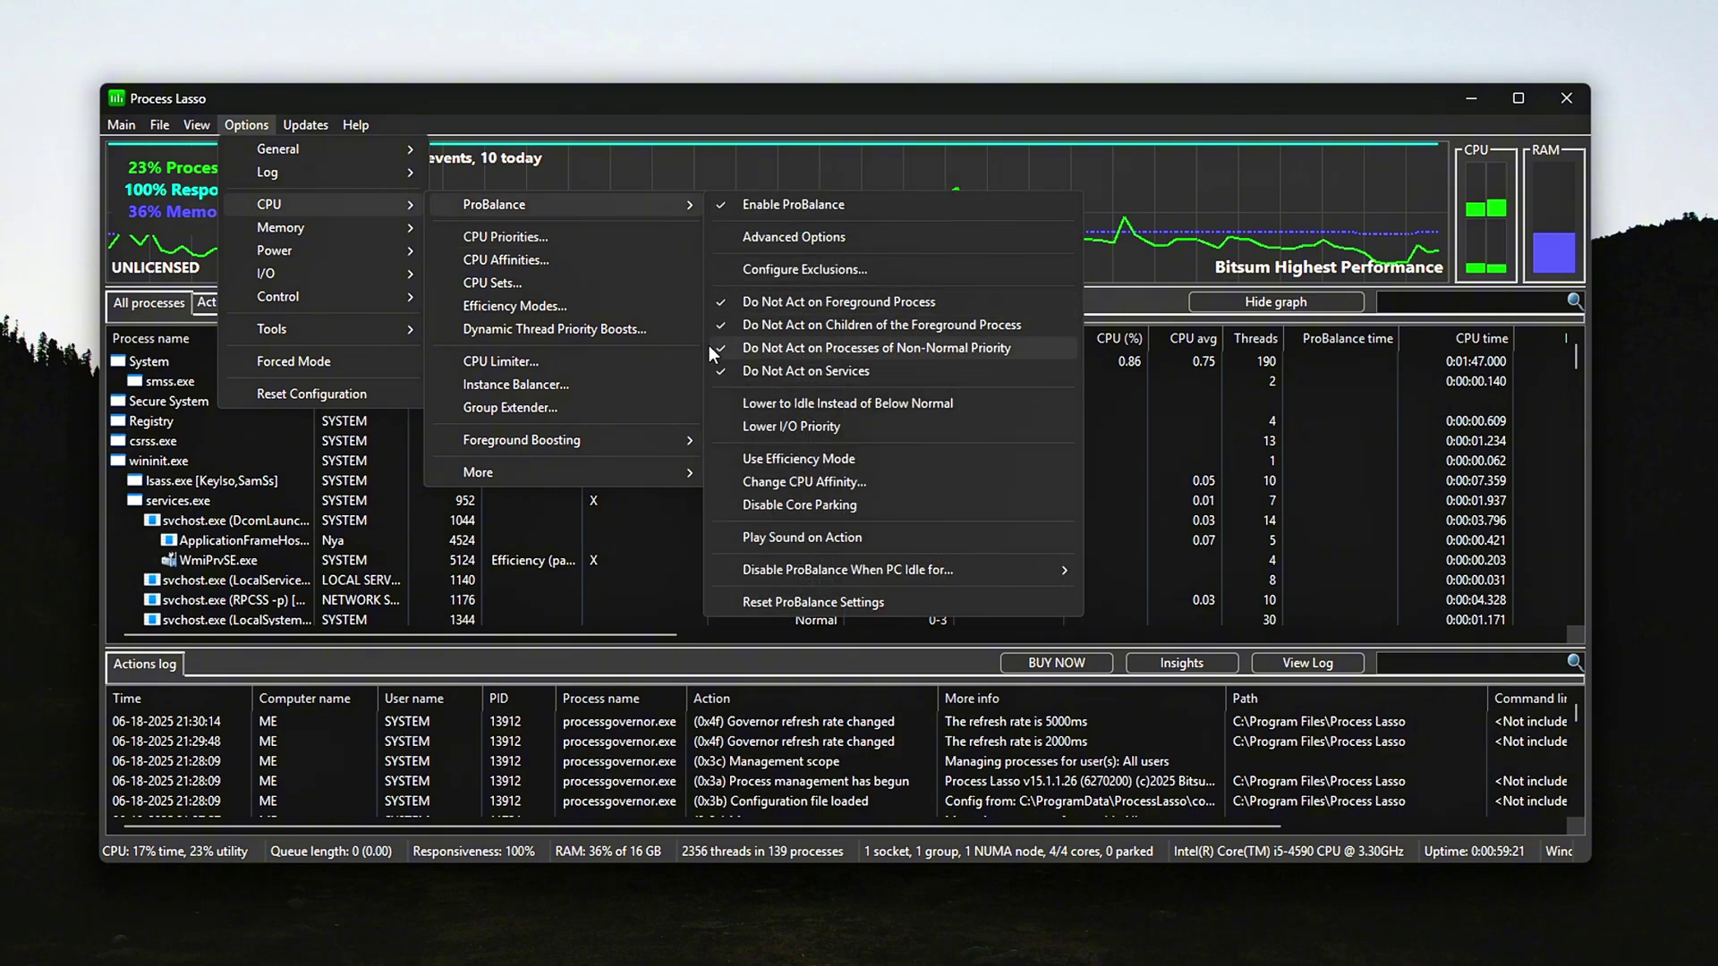
pyautogui.click(886, 236)
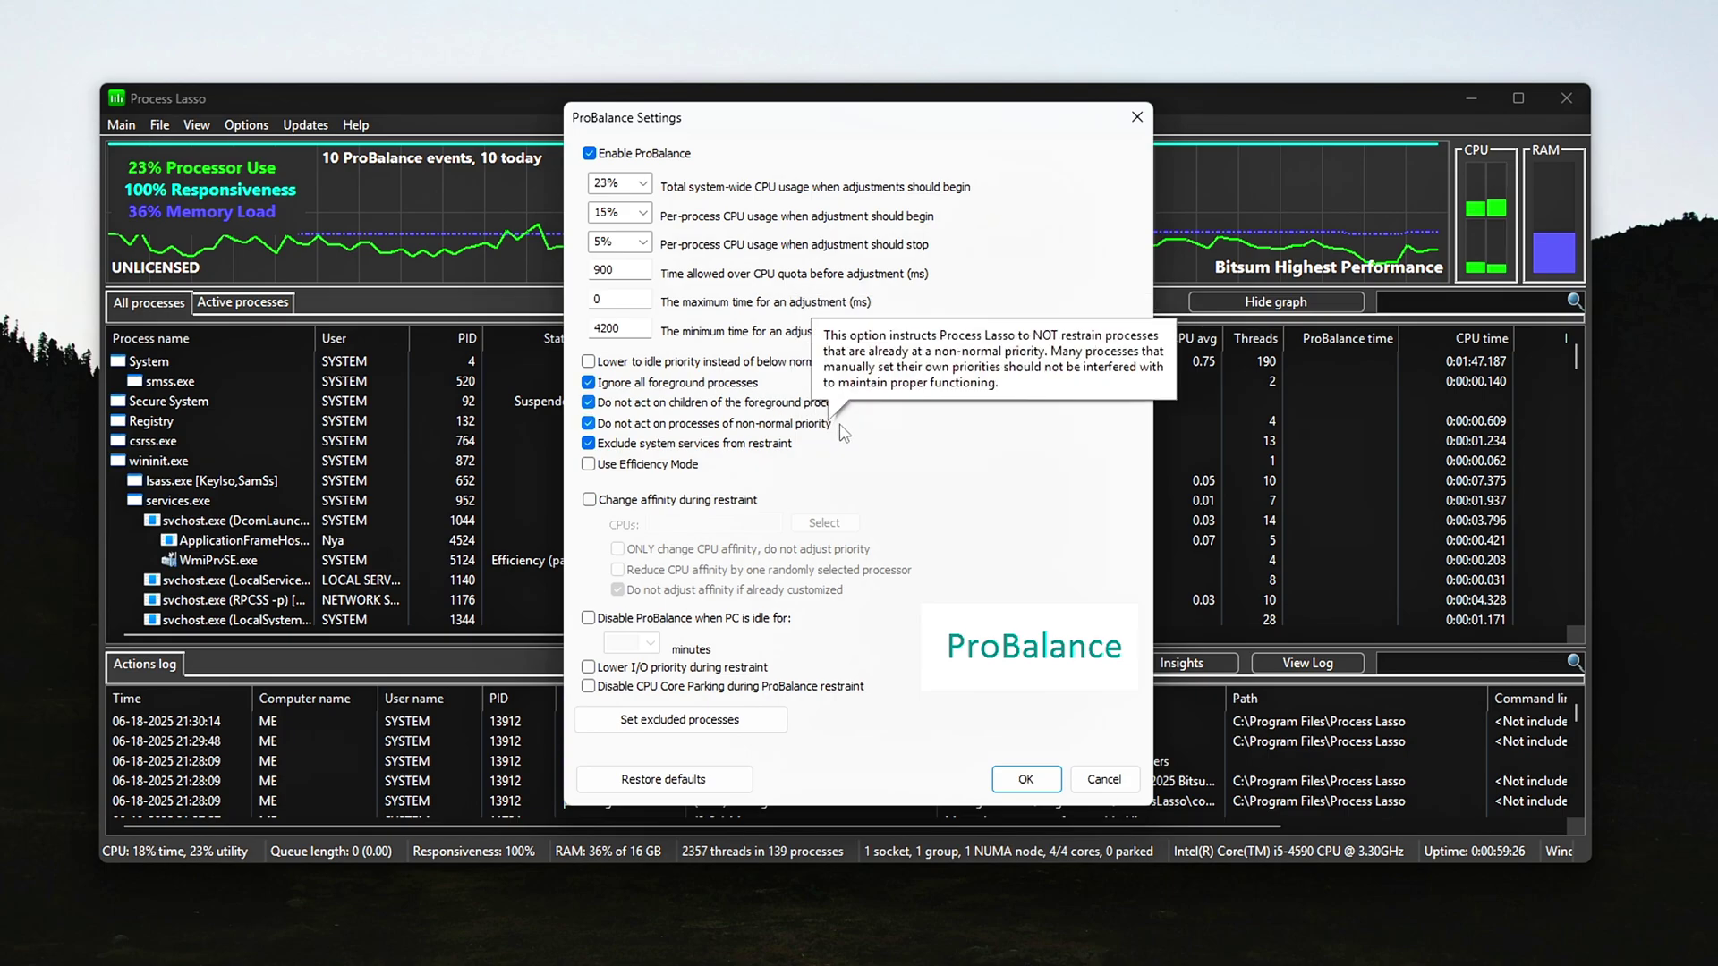
pyautogui.click(791, 445)
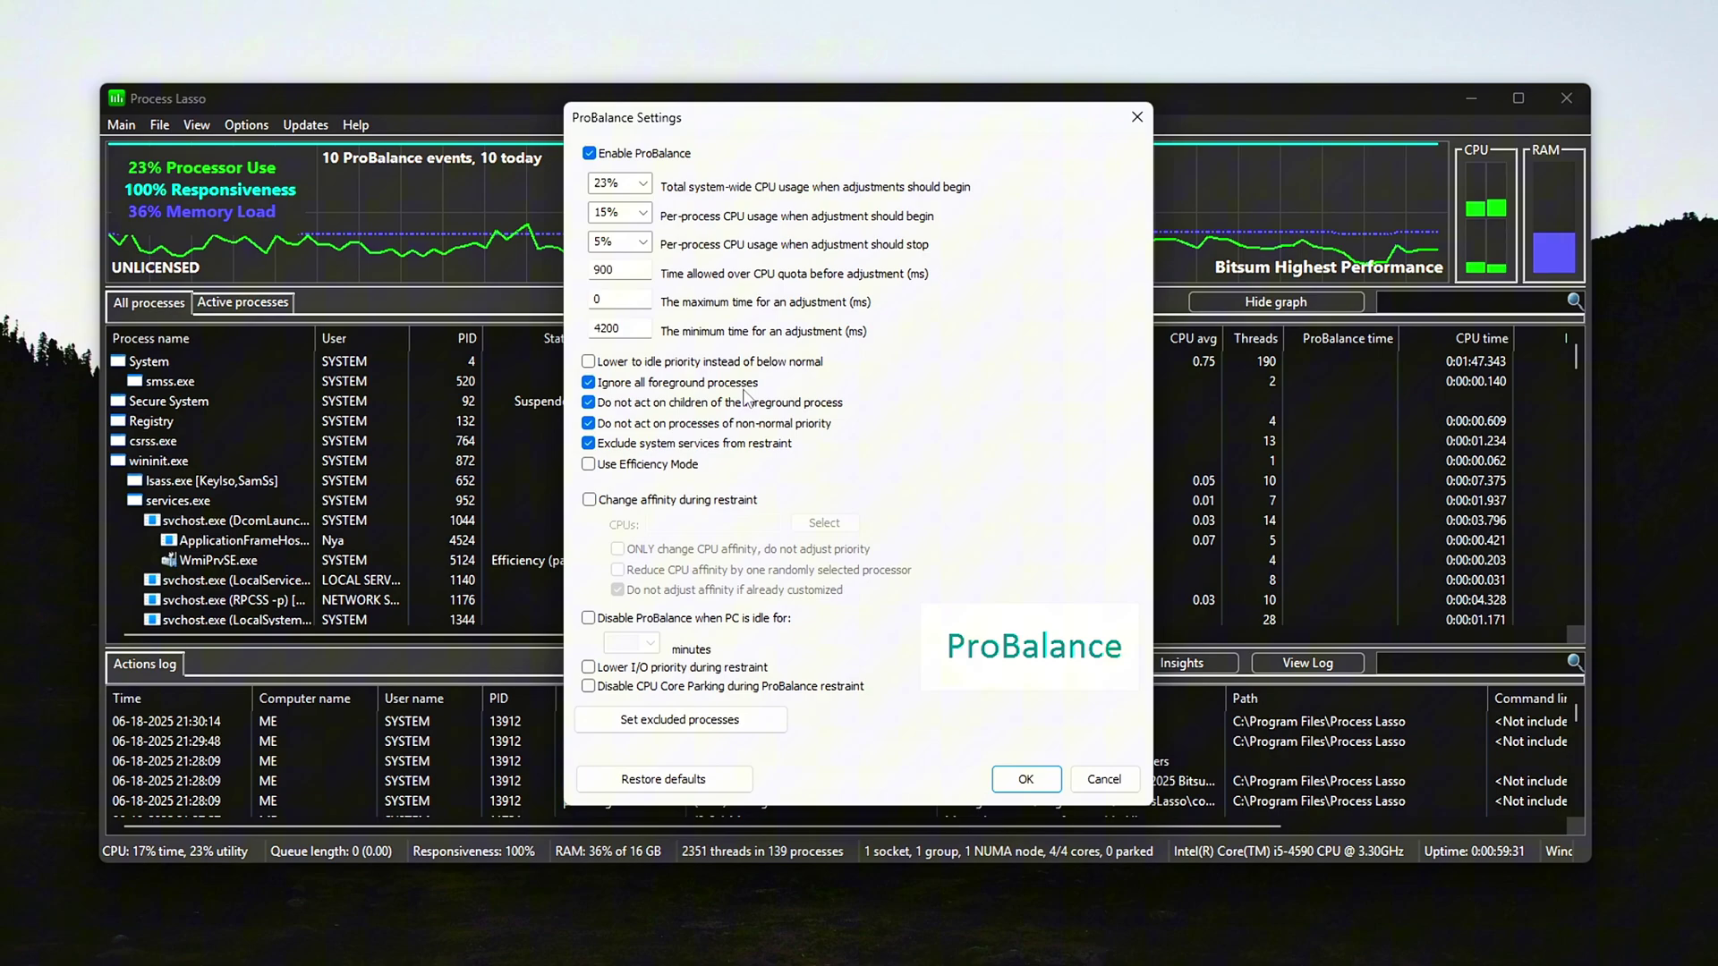
pyautogui.click(1050, 782)
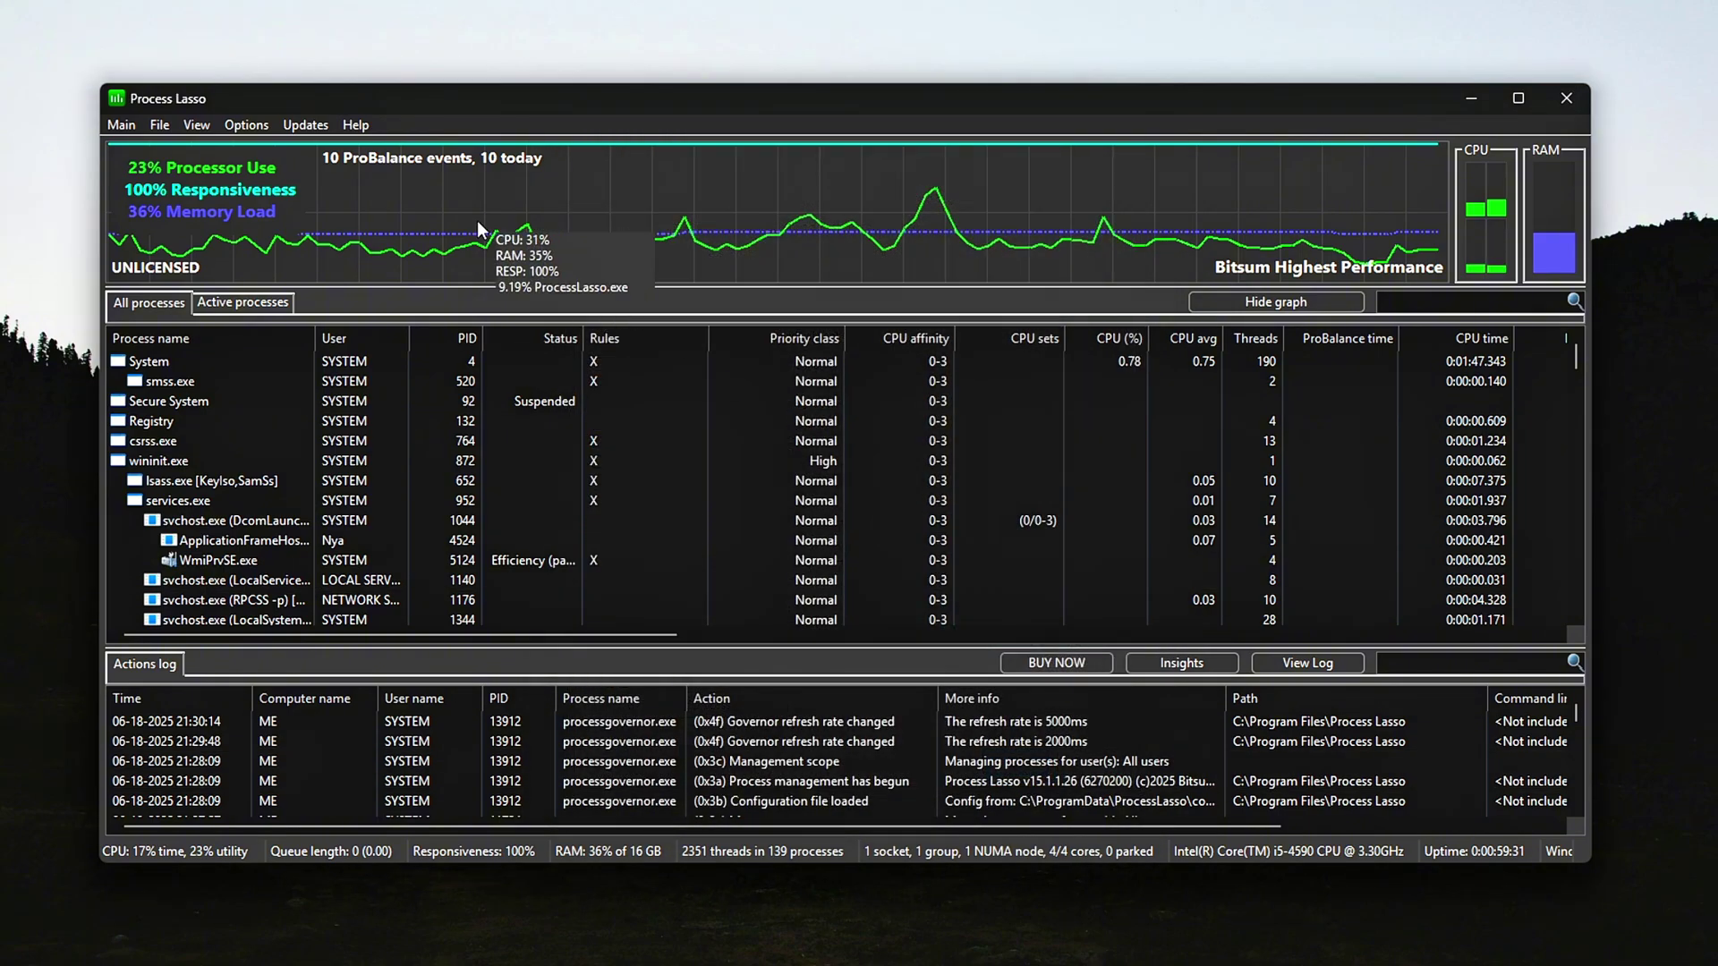
# - Open the Options menu and navigate to its Power settings for Performance Mode
pyautogui.click(249, 125)
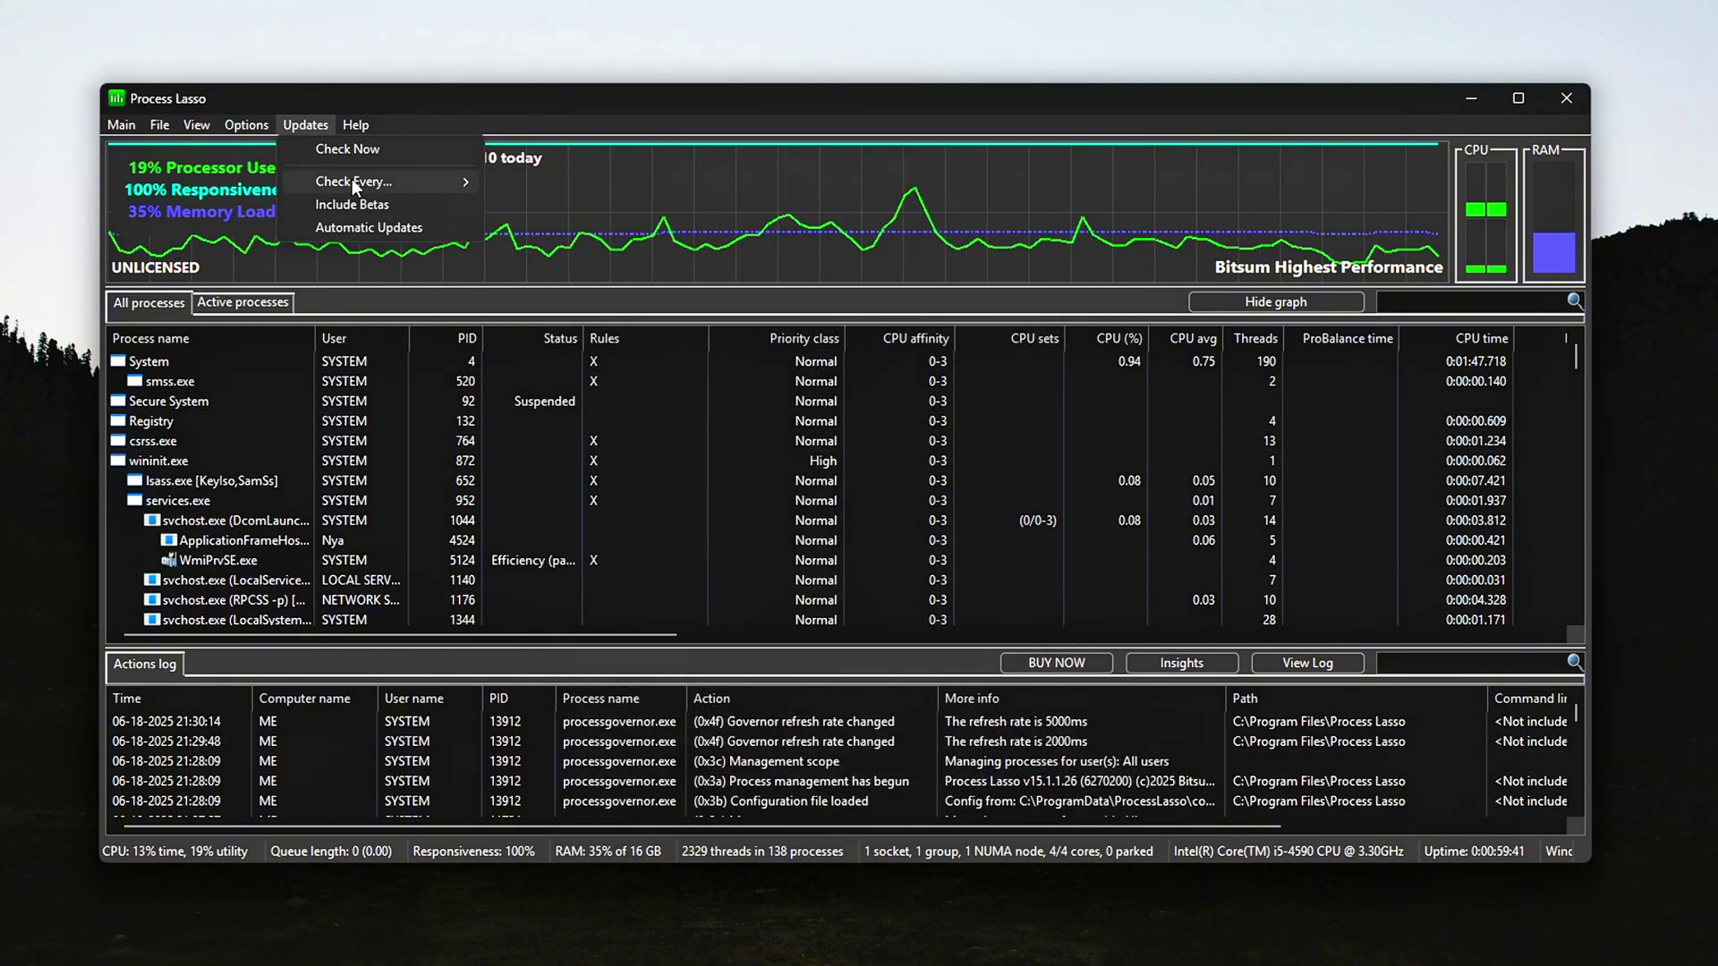
pyautogui.click(238, 131)
pyautogui.click(244, 131)
pyautogui.moveTo(302, 273)
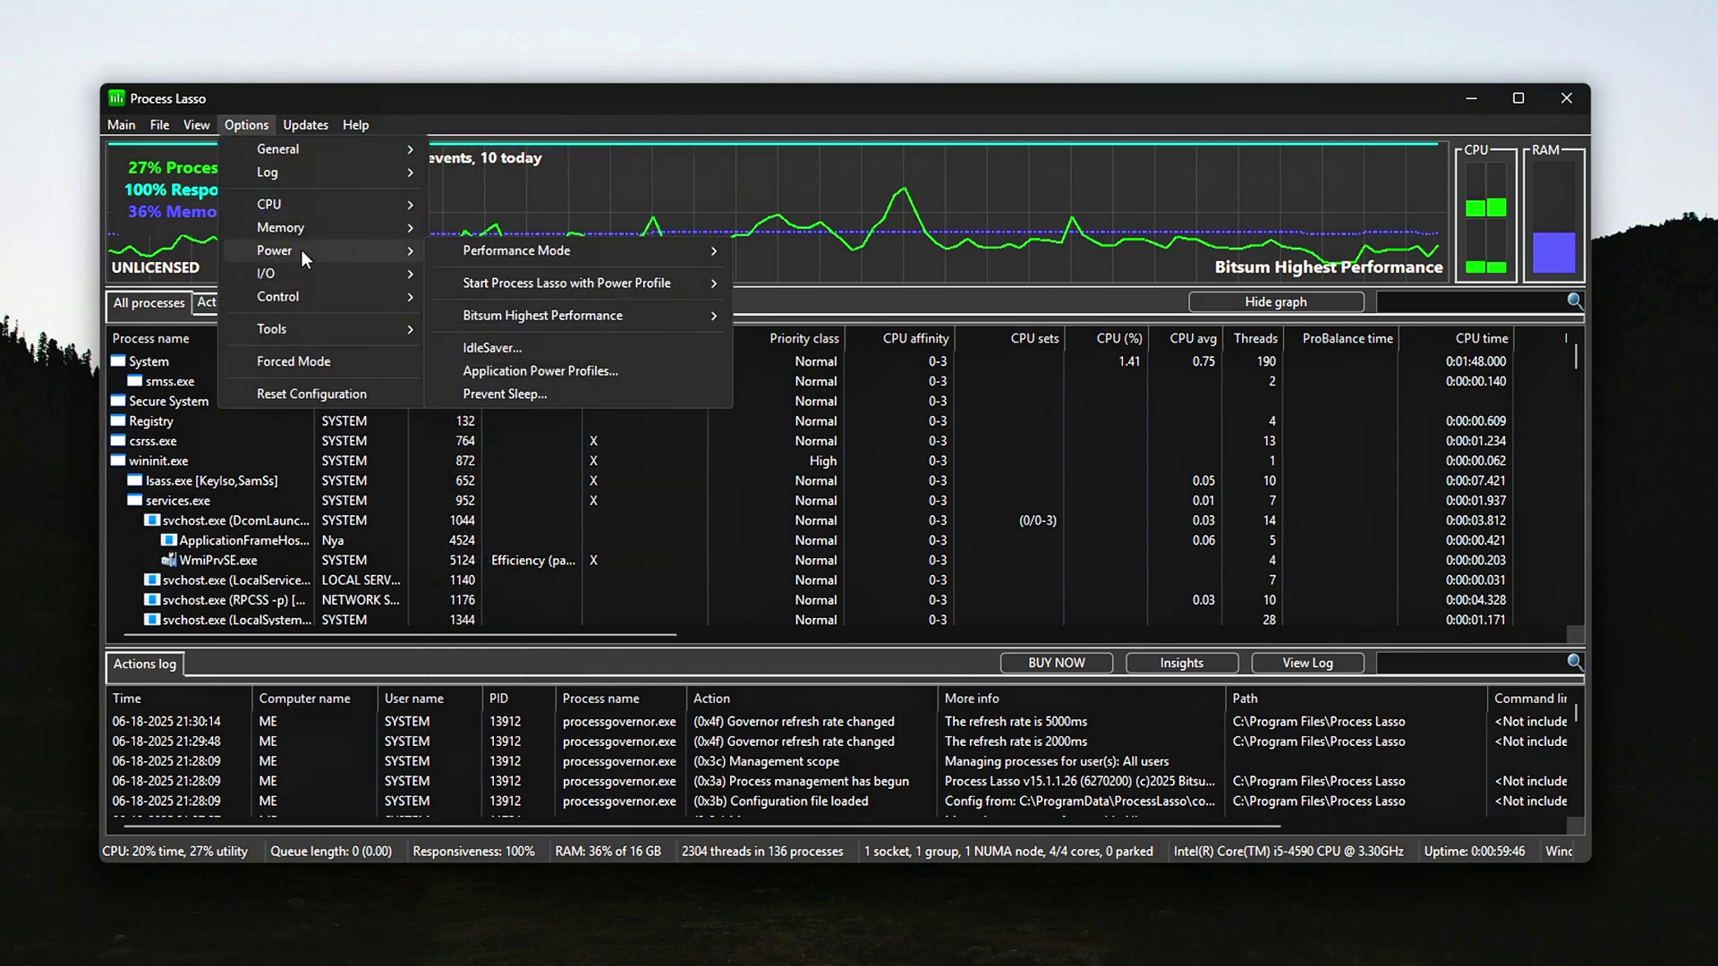
pyautogui.moveTo(539, 255)
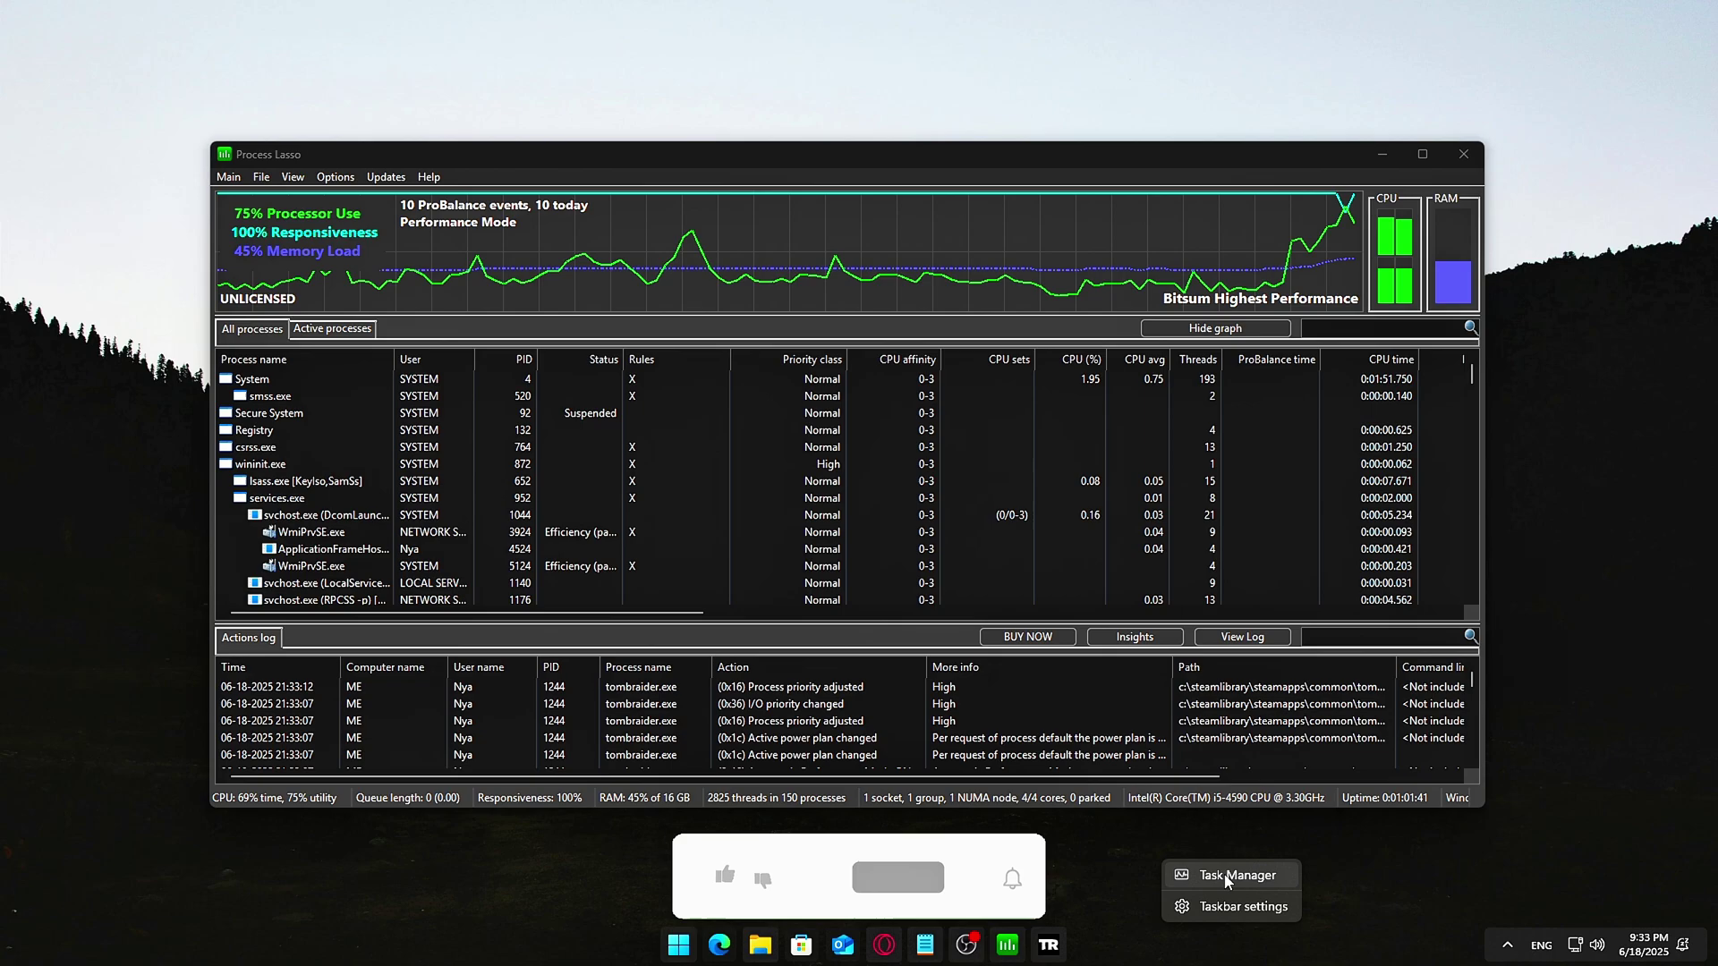
pyautogui.hotkey('ctrl', 'shift', 'Escape')
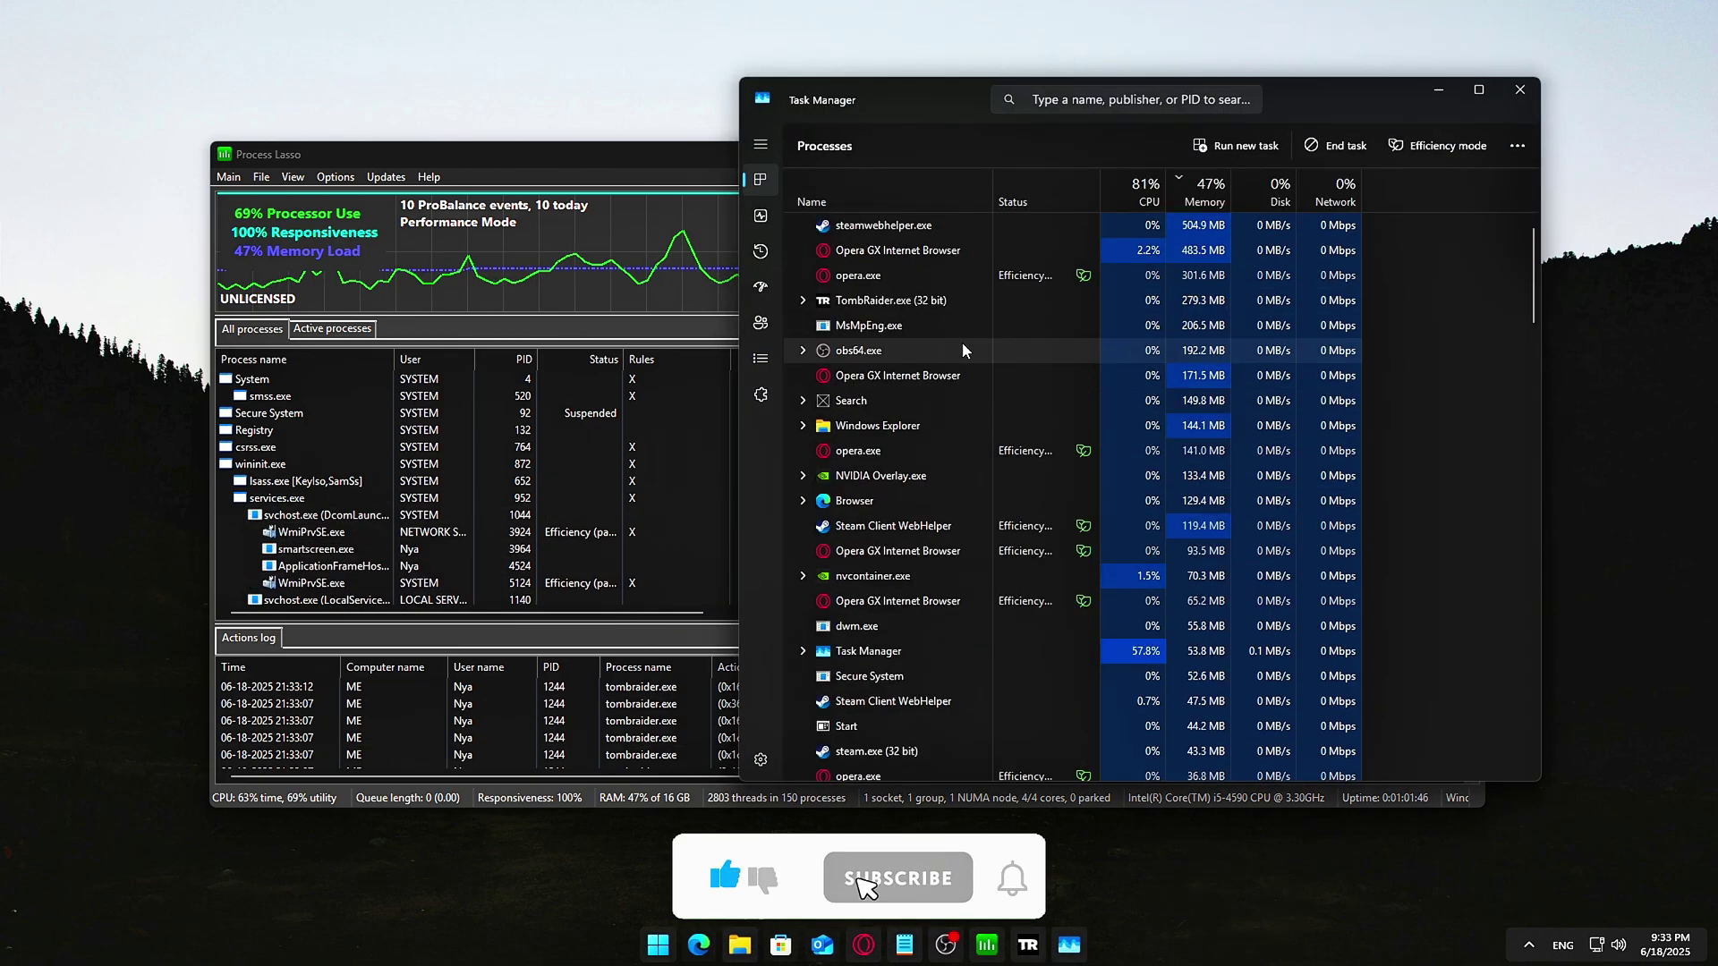
pyautogui.click(963, 342)
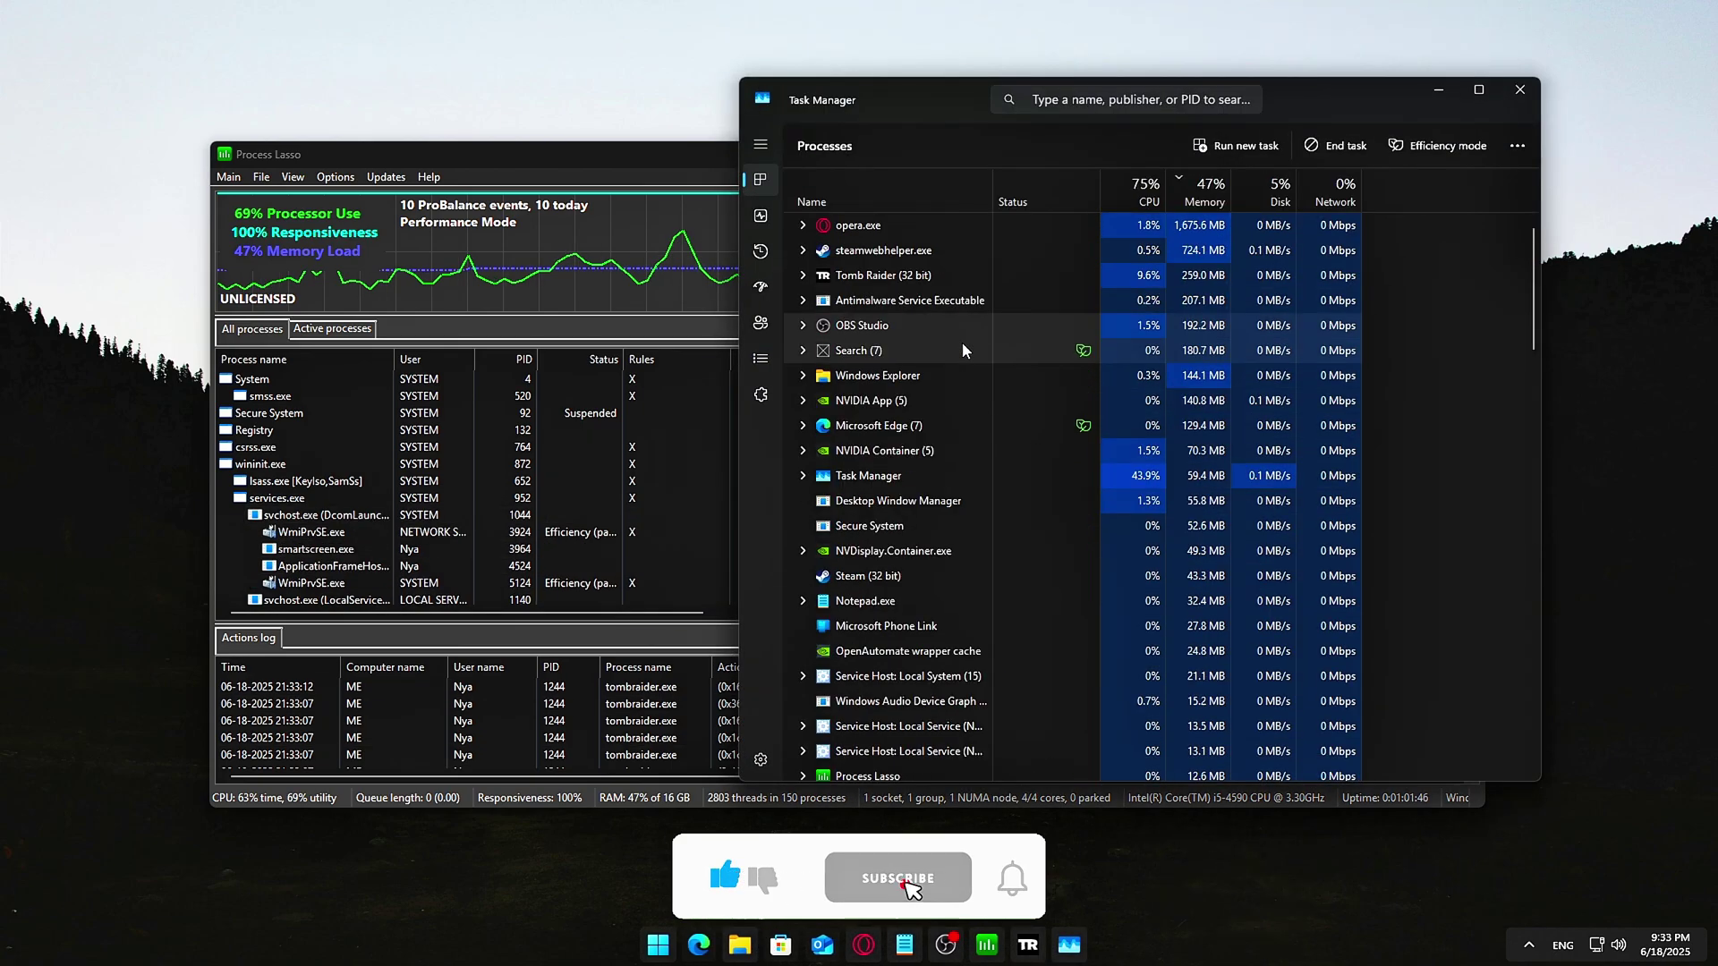
pyautogui.click(803, 275)
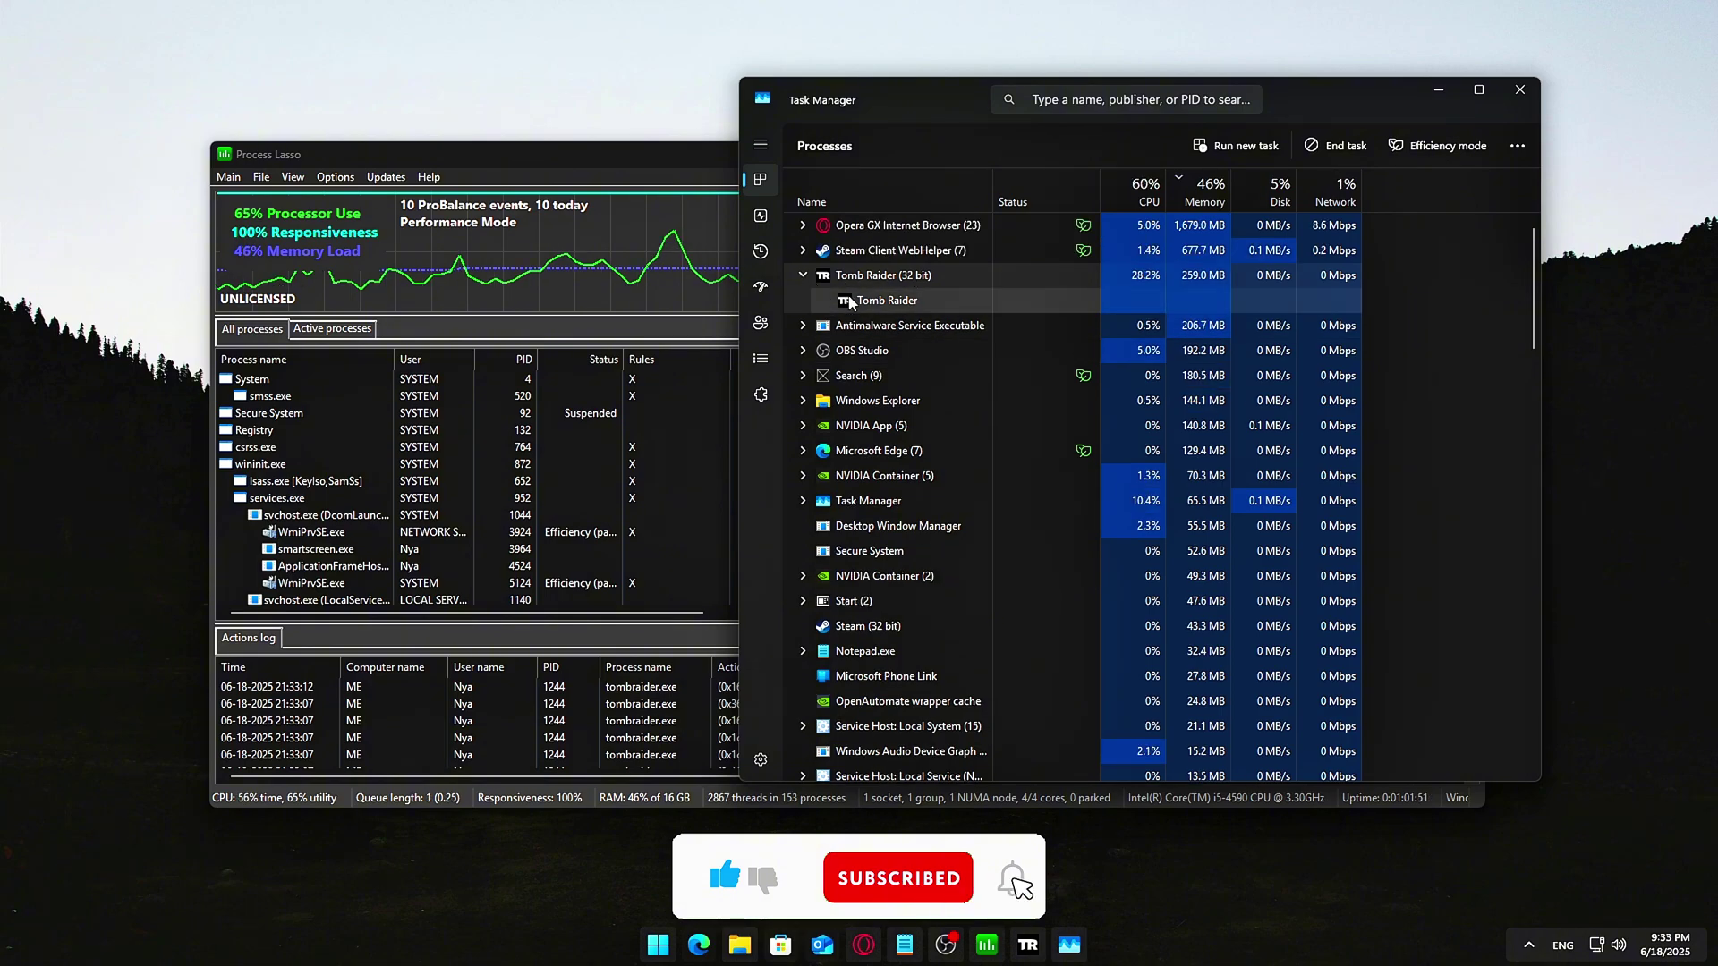
pyautogui.click(1518, 101)
pyautogui.click(678, 396)
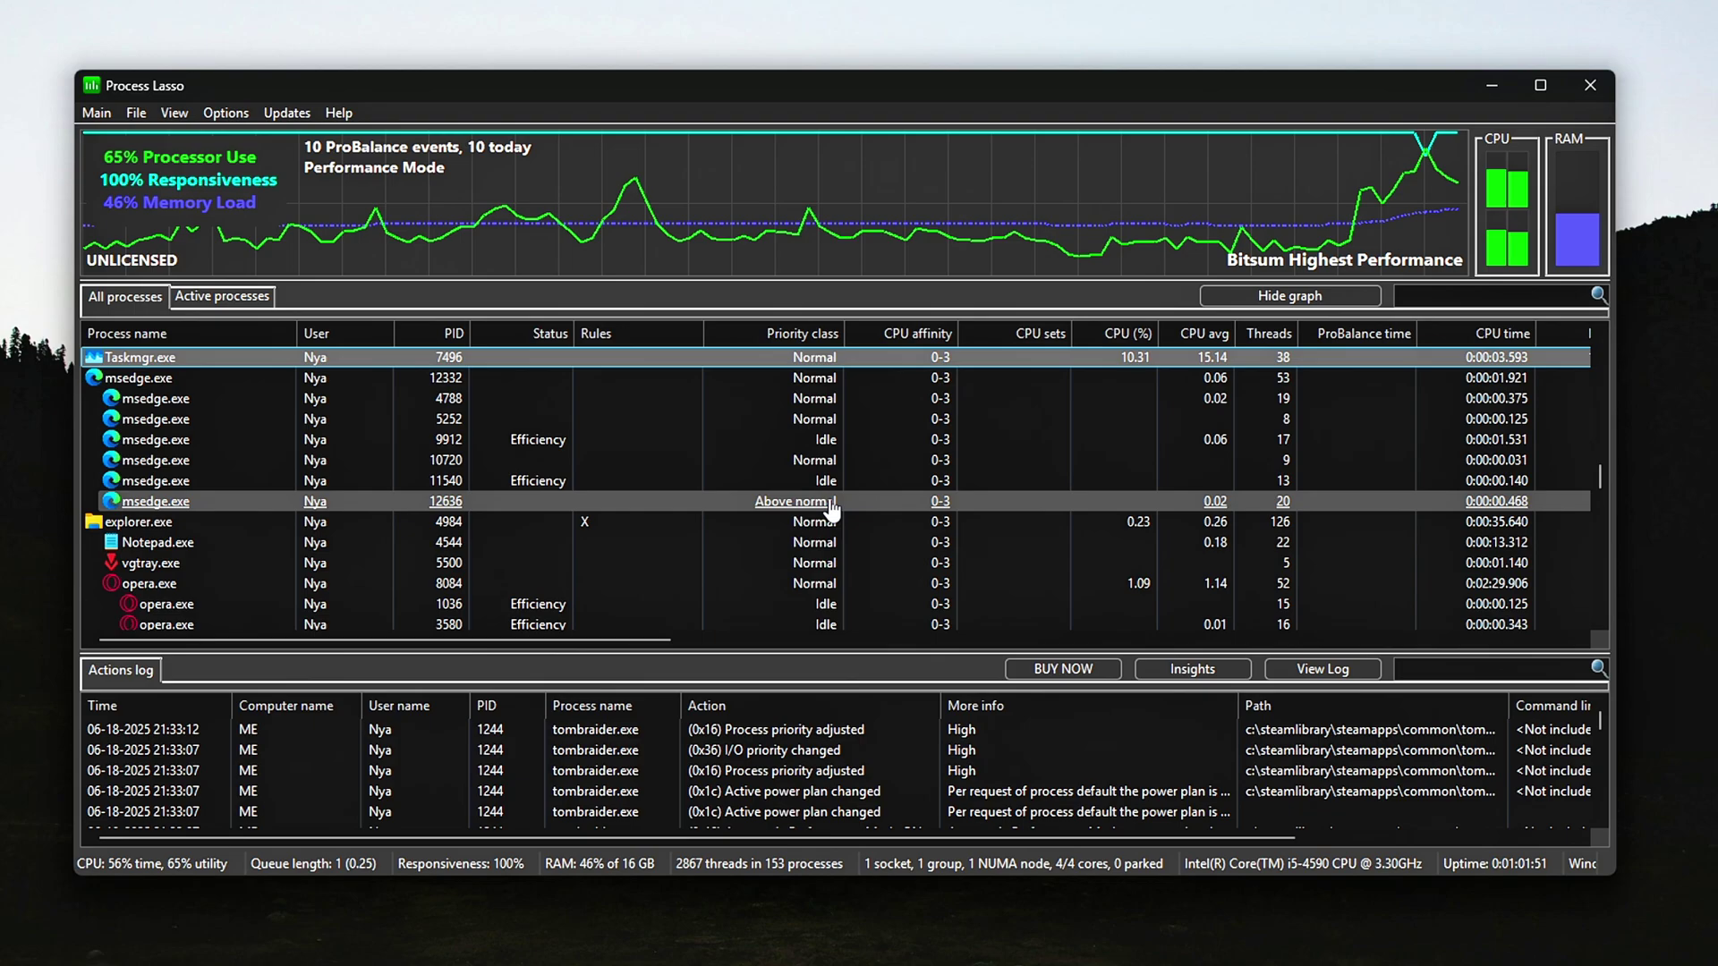
# - Set TombRaider.exe to always High CPU priority and always High I/O priority
pyautogui.scroll(2, 602, 453)
pyautogui.moveTo(188, 491)
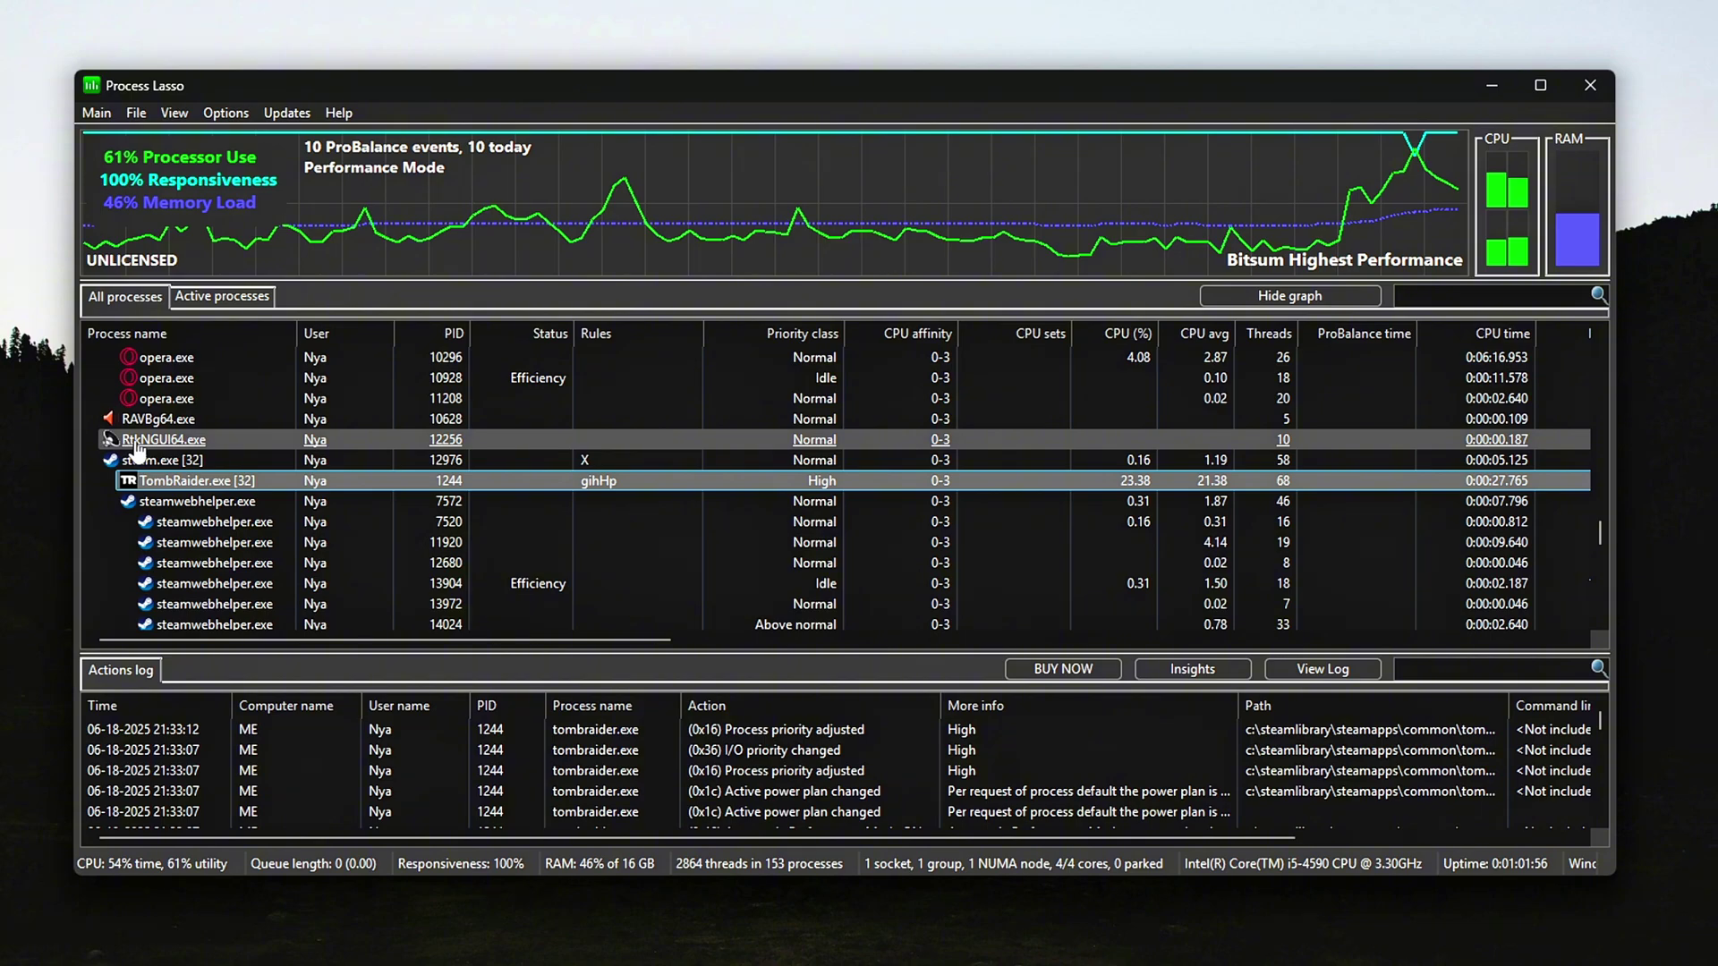
pyautogui.rightClick(515, 481)
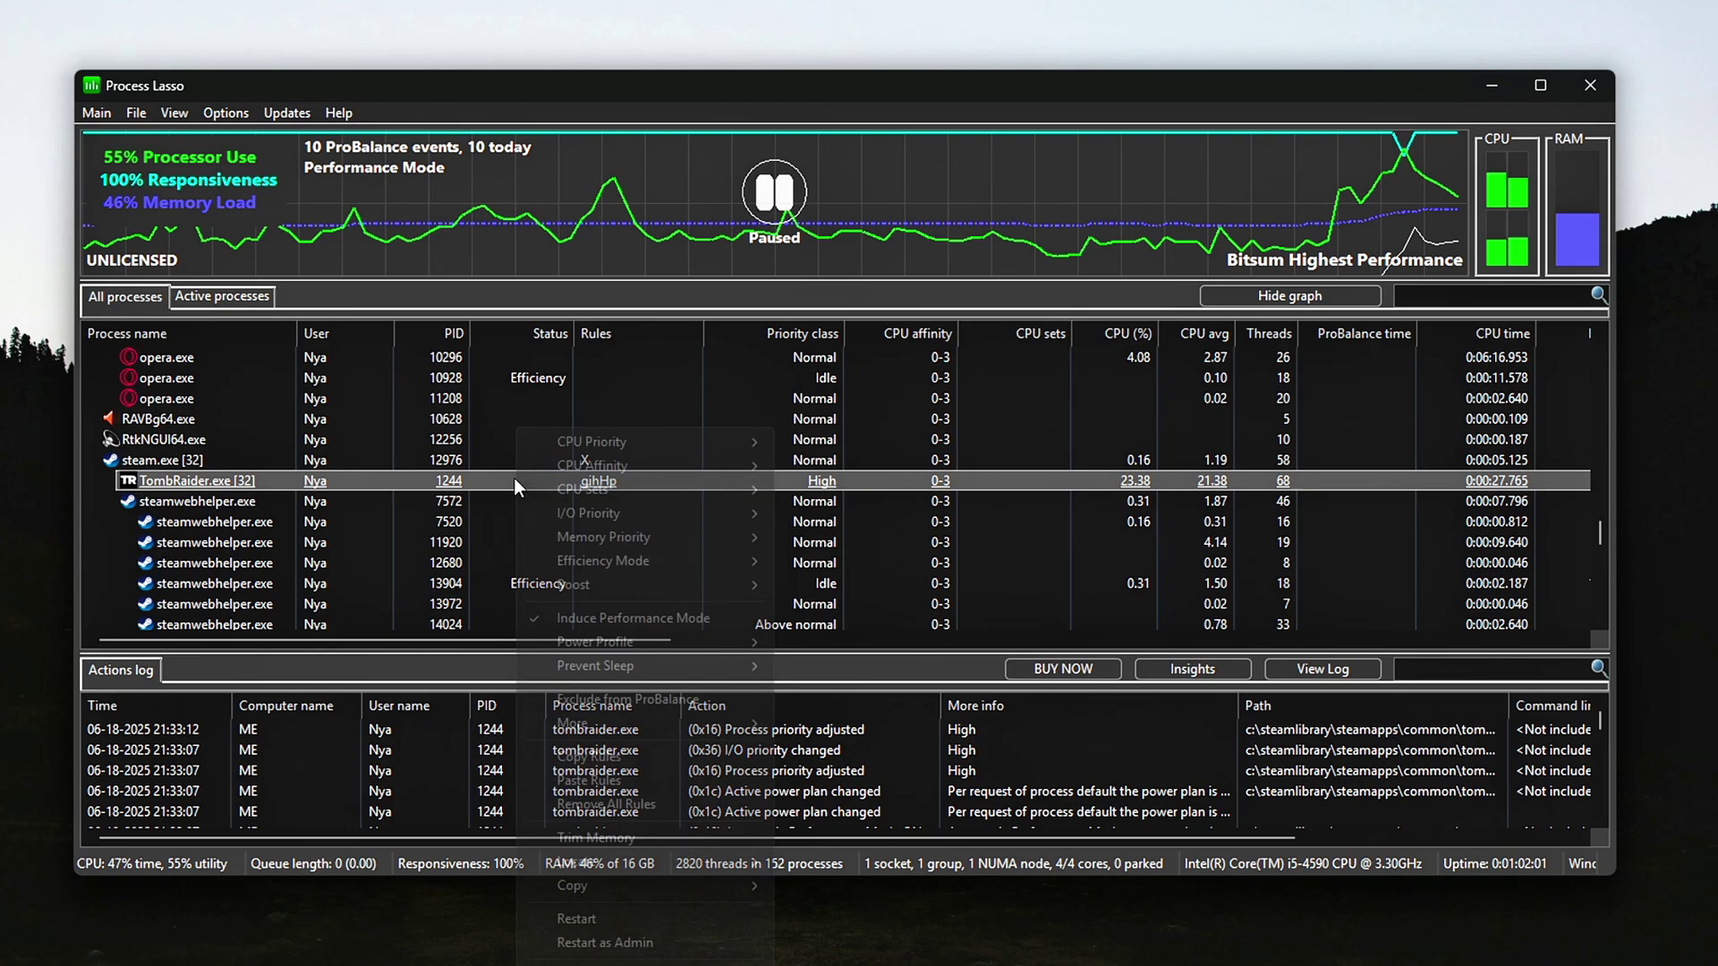
pyautogui.moveTo(859, 468)
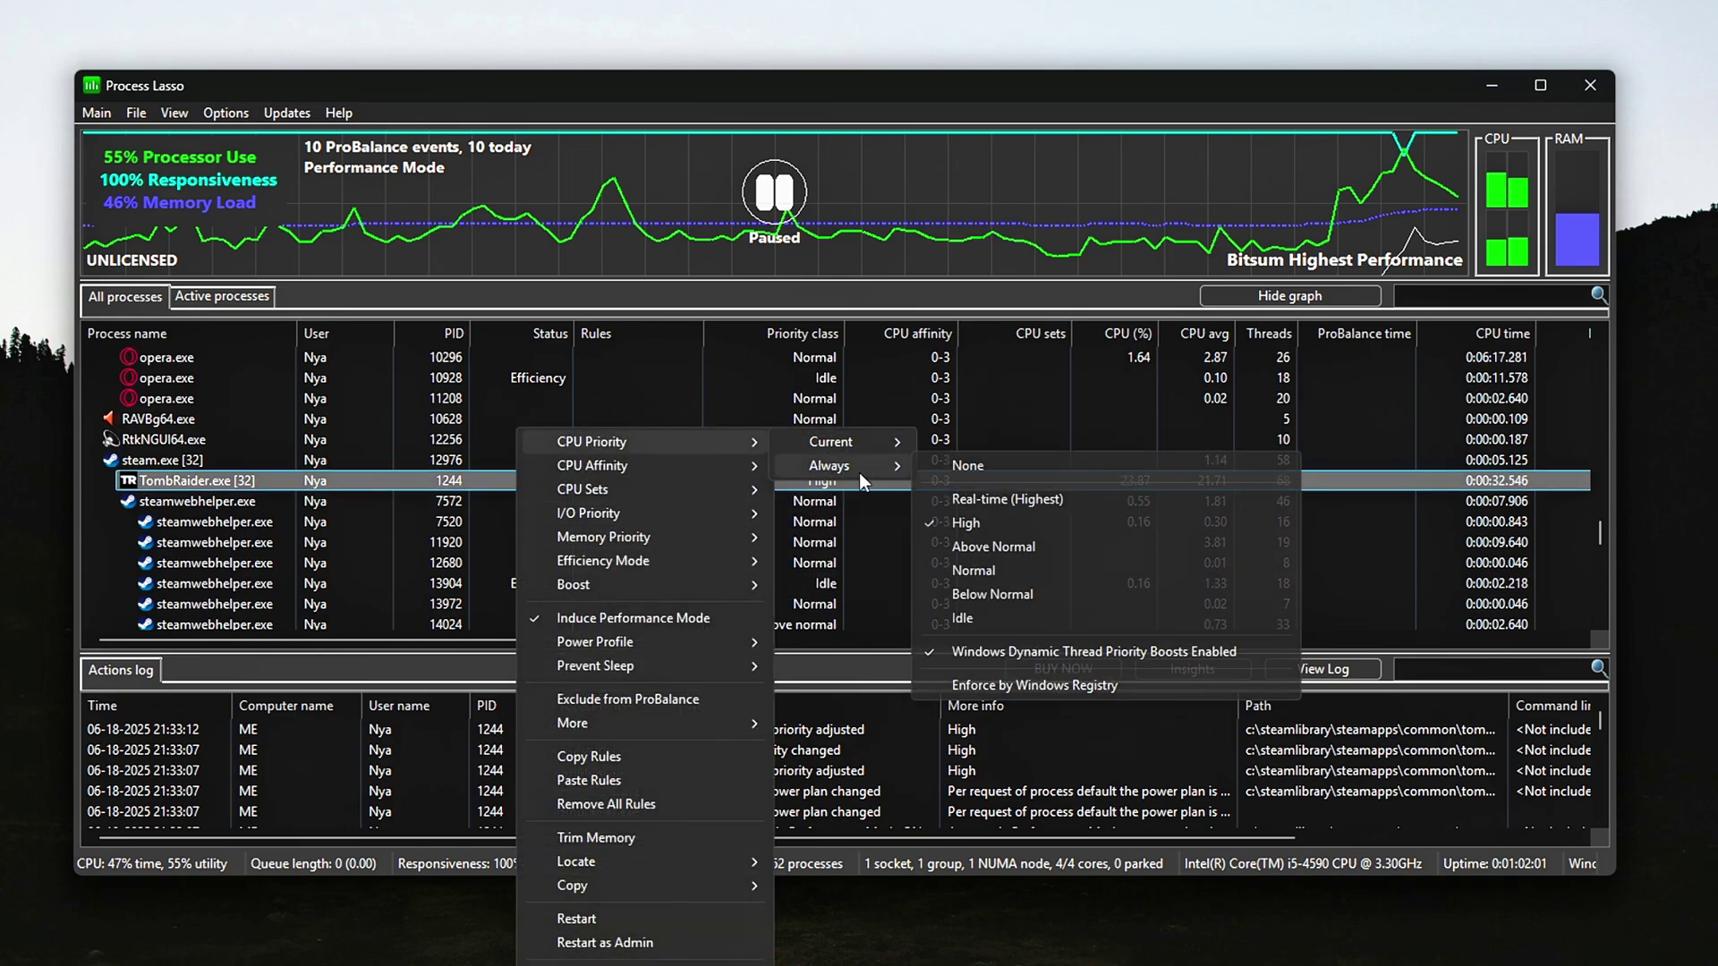
pyautogui.click(1006, 522)
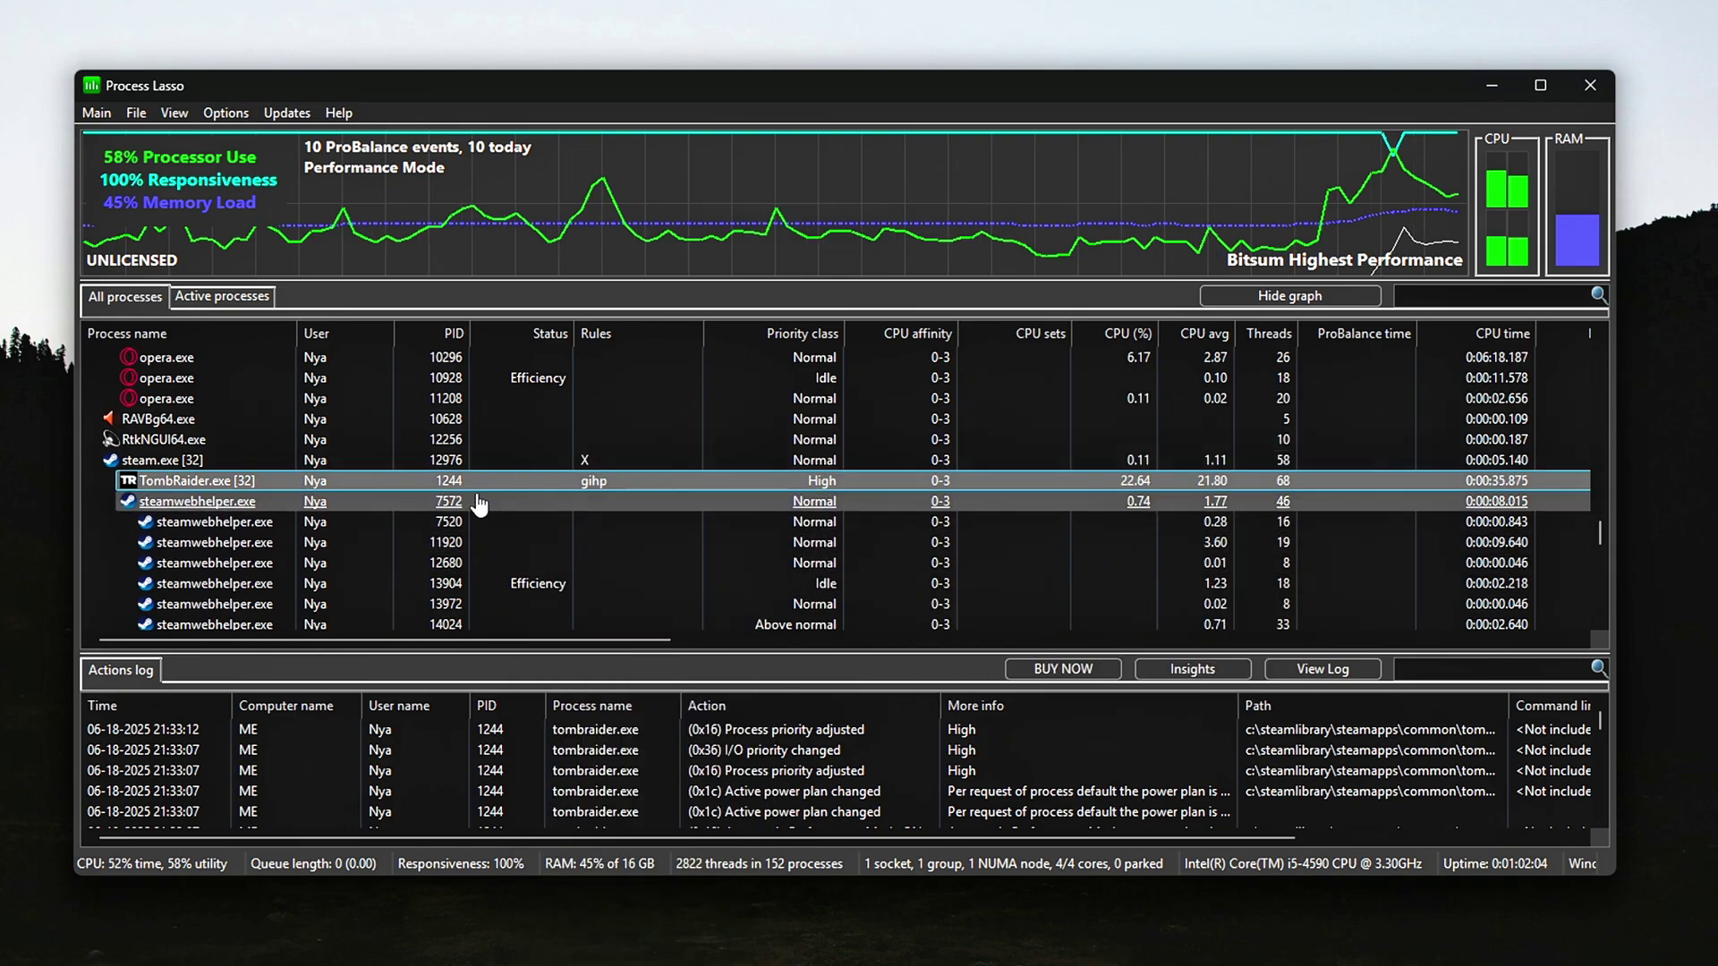
pyautogui.rightClick(372, 483)
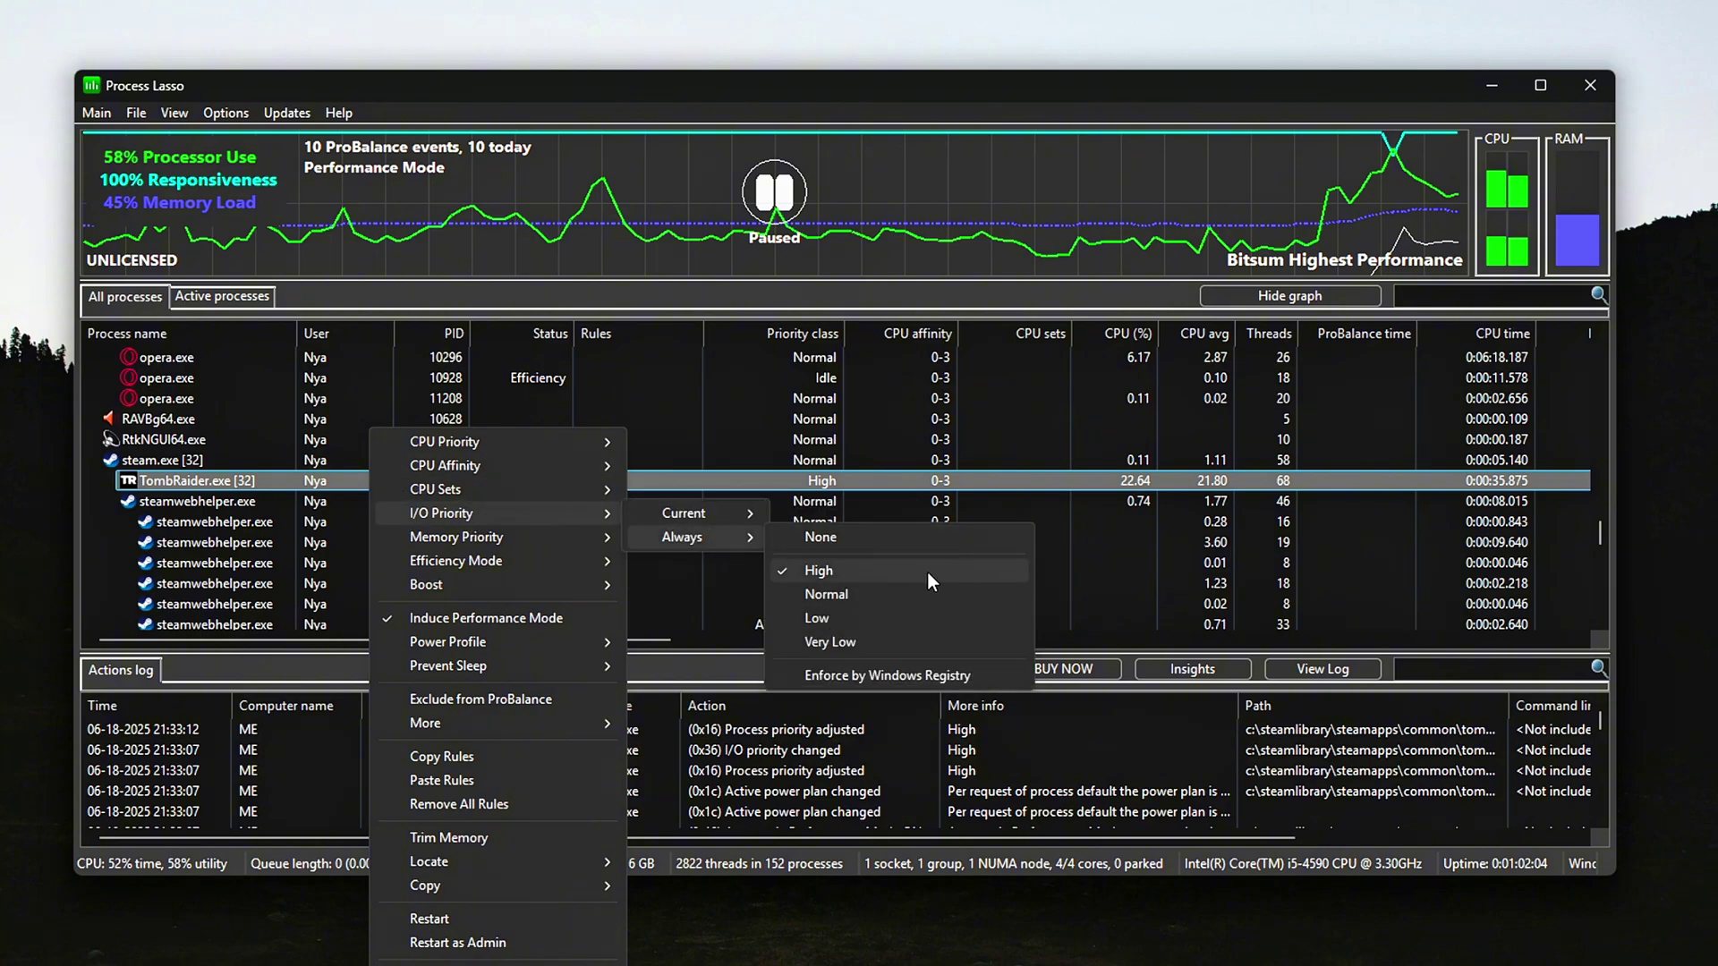
pyautogui.click(884, 571)
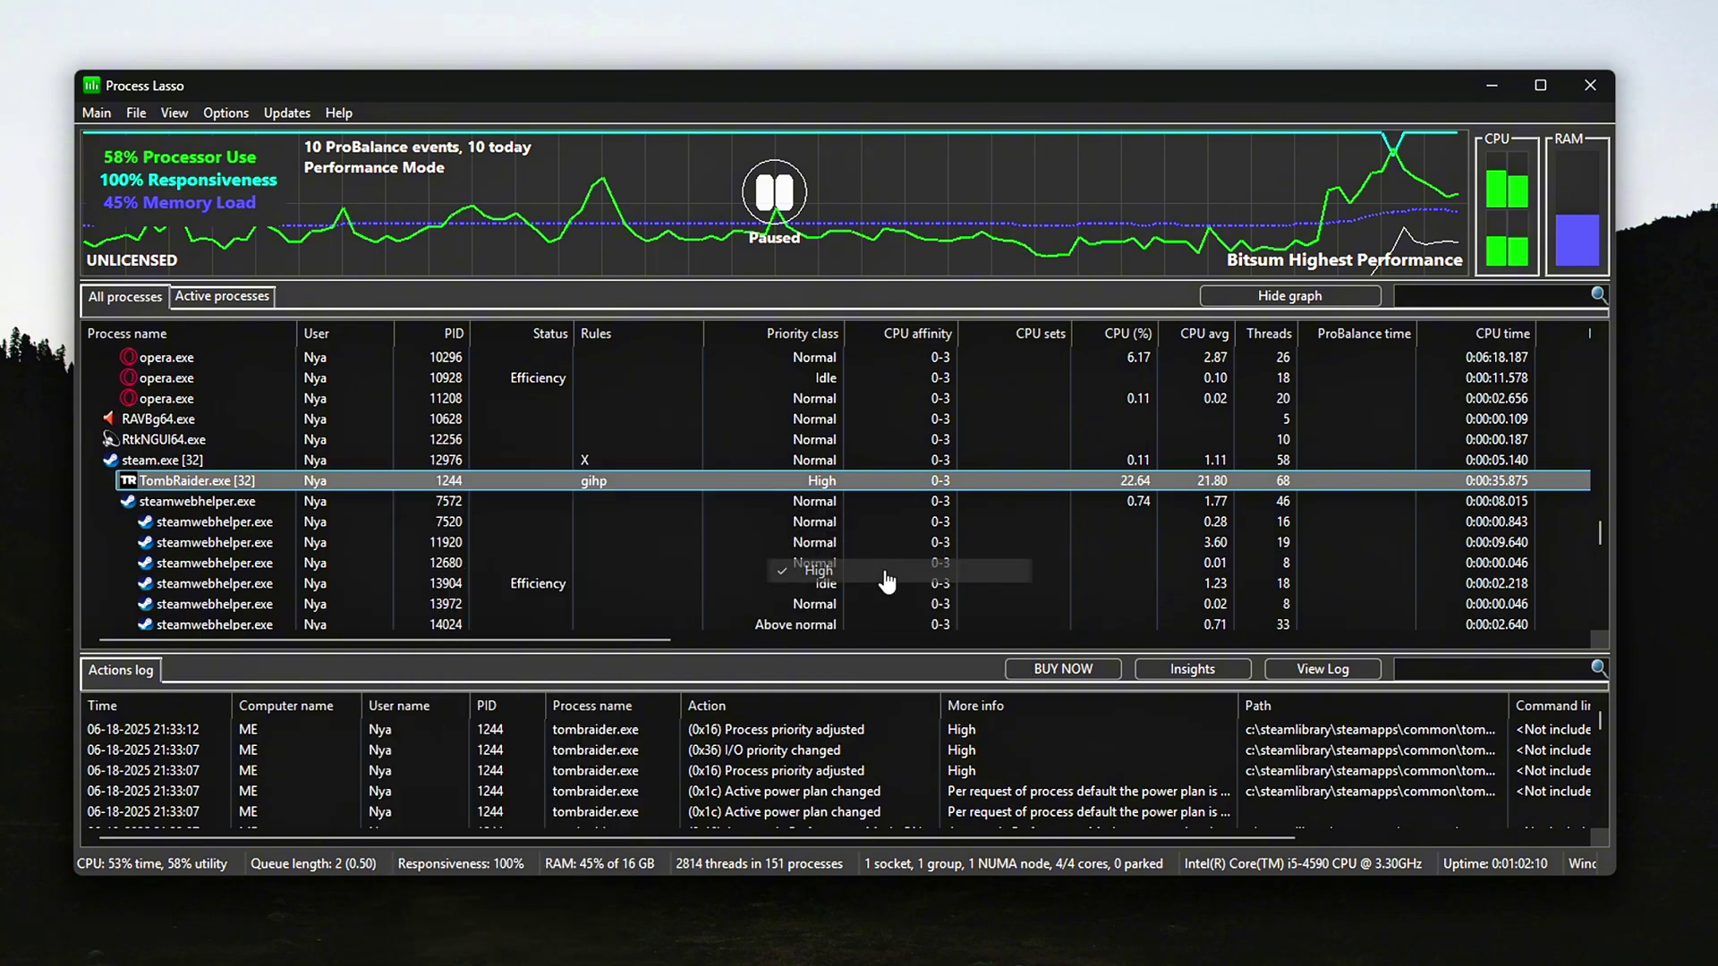
# - Assign TombRaider.exe the Bitsum Highest Performance power profile
pyautogui.rightClick(402, 488)
pyautogui.moveTo(510, 490)
pyautogui.moveTo(529, 638)
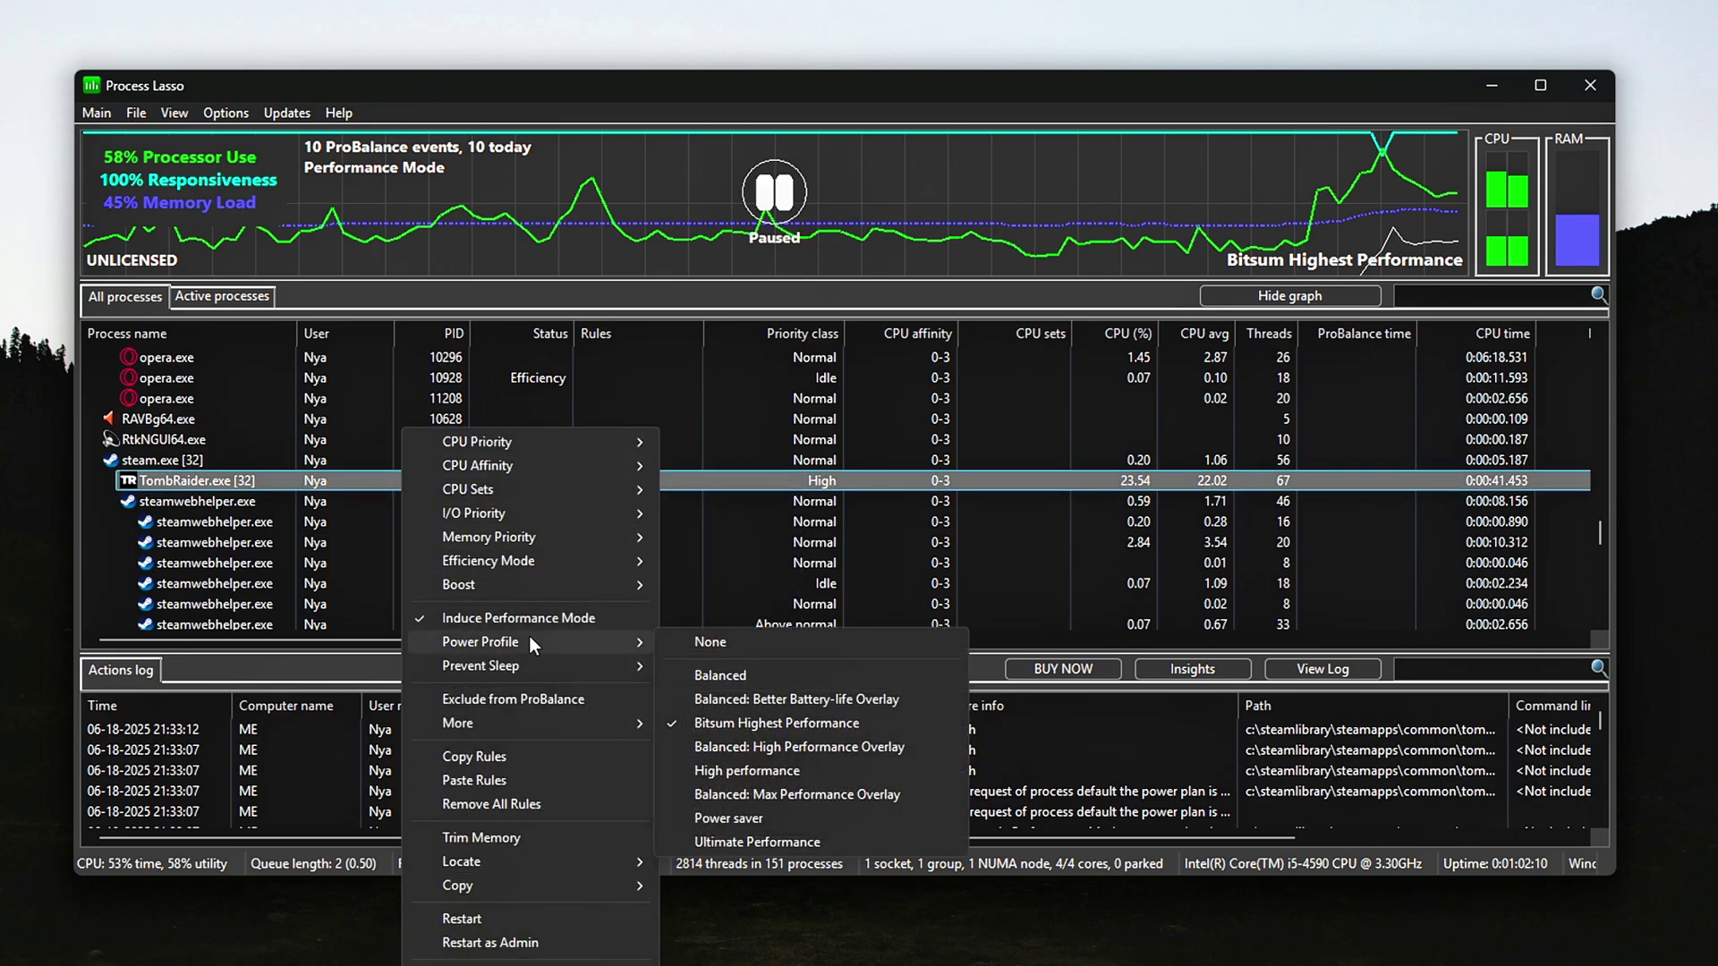
pyautogui.click(804, 723)
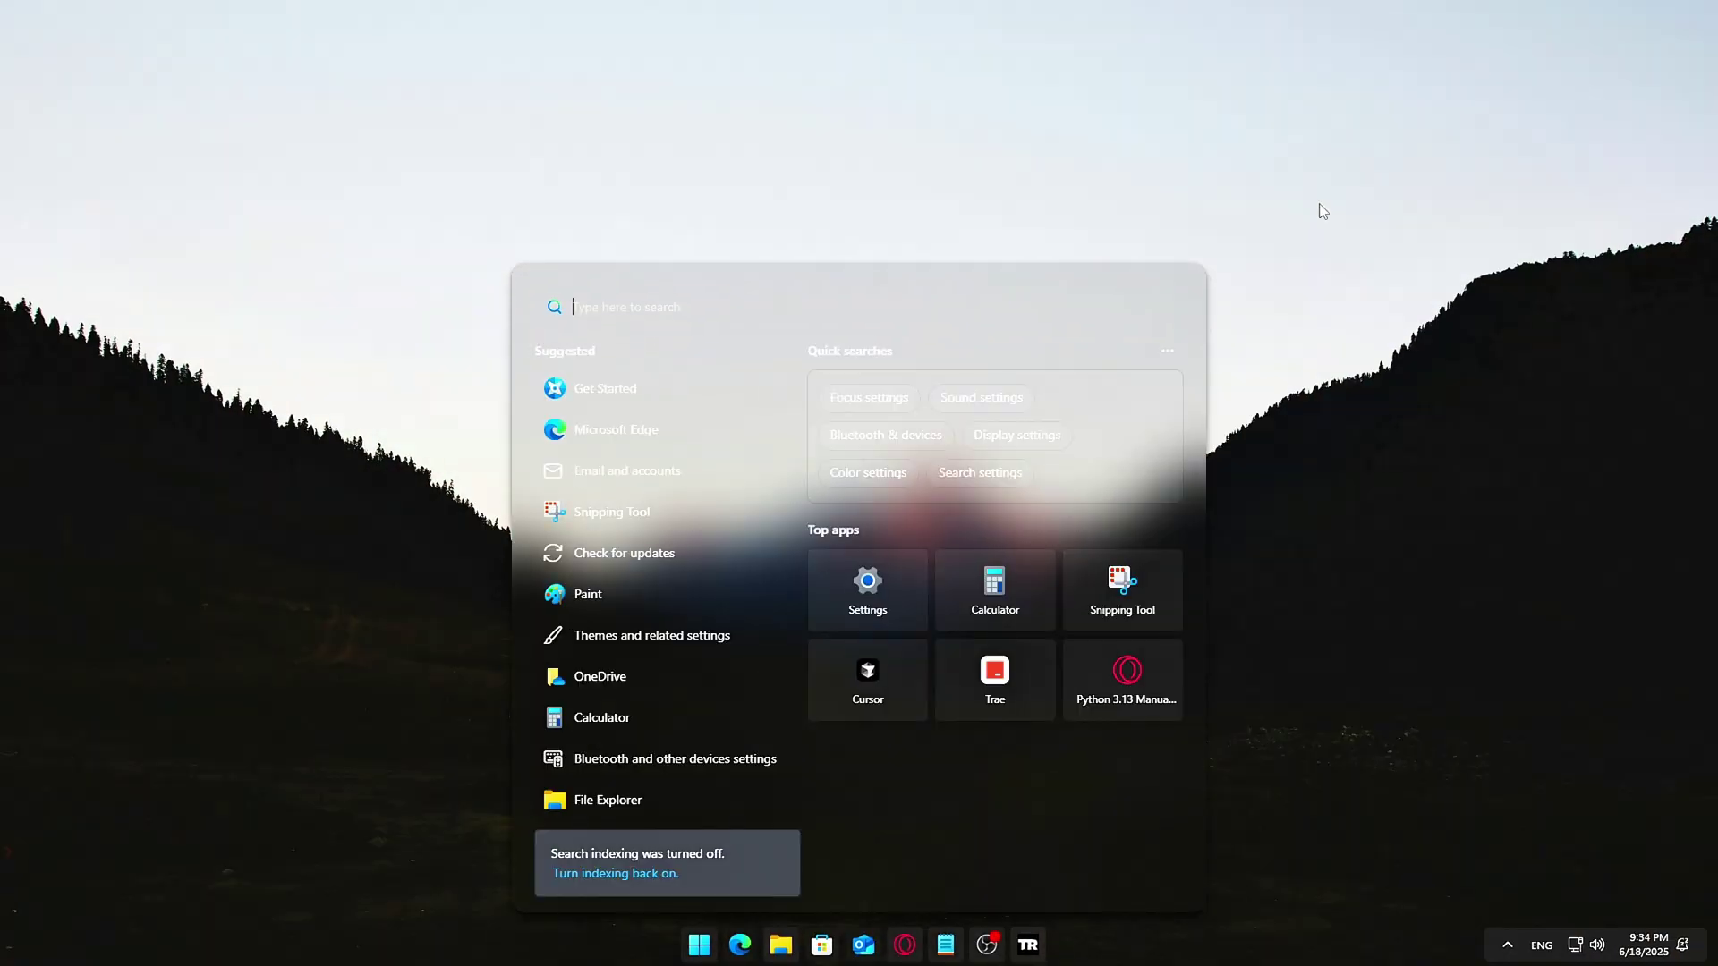
# - Make Bitsum Highest Performance the active Windows power plan in Control Panel's Power Options
pyautogui.write('contr')
pyautogui.press('Return')
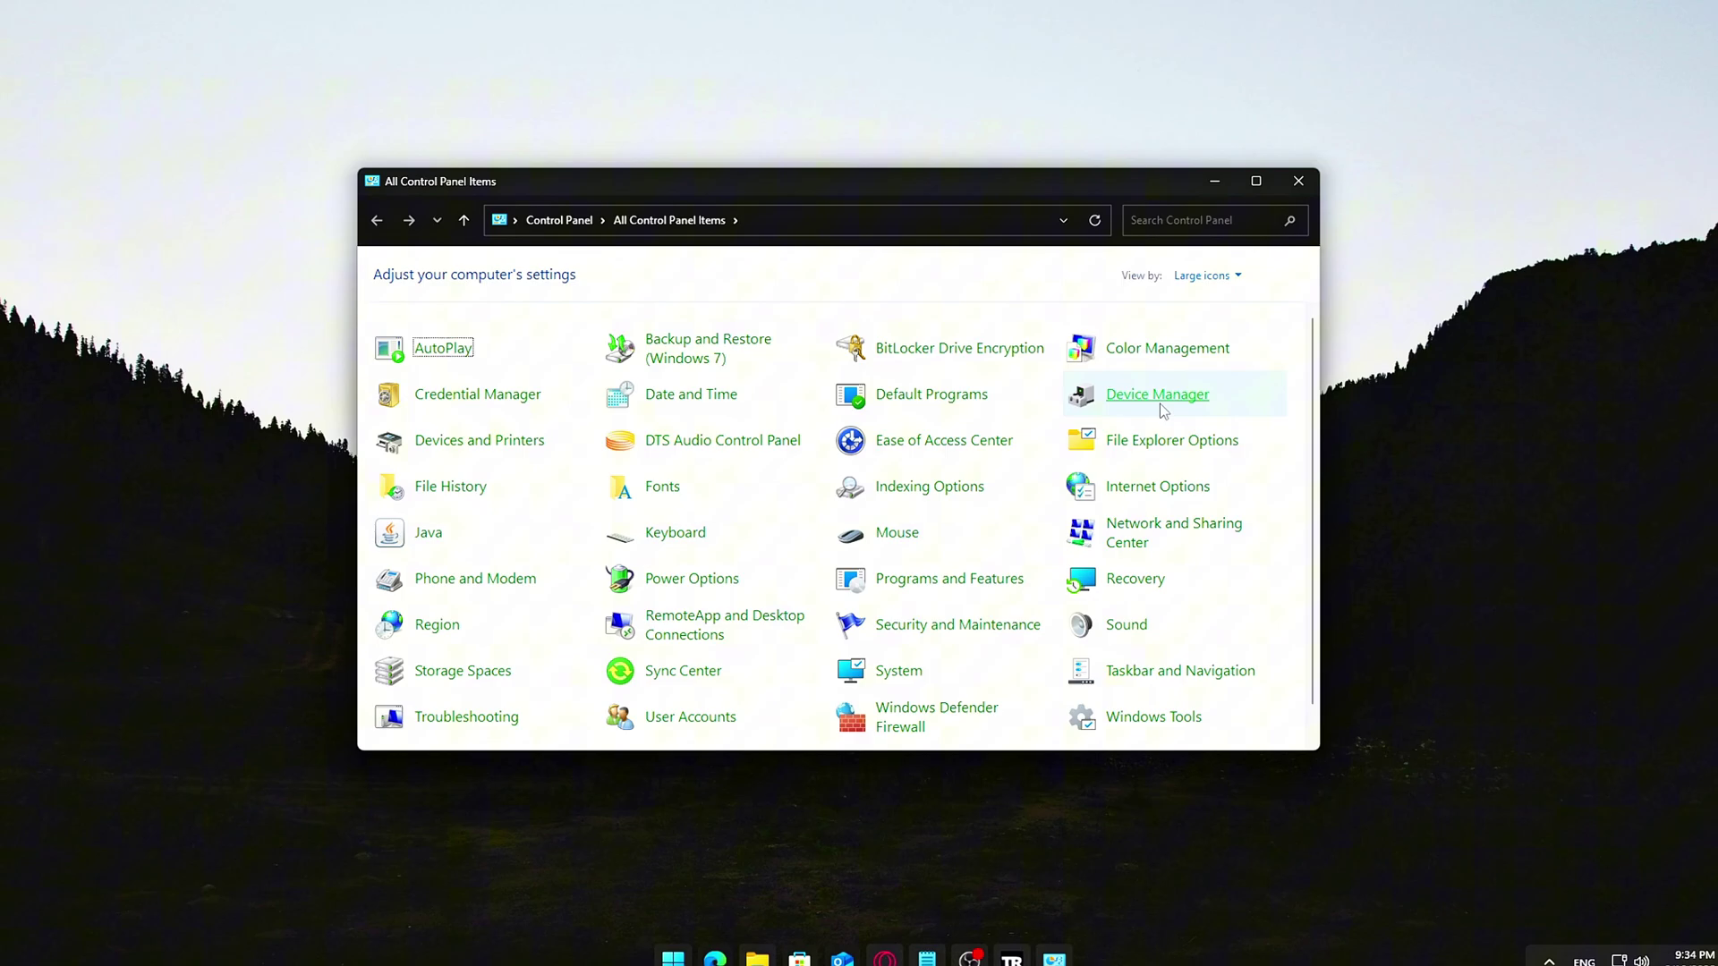
pyautogui.click(689, 579)
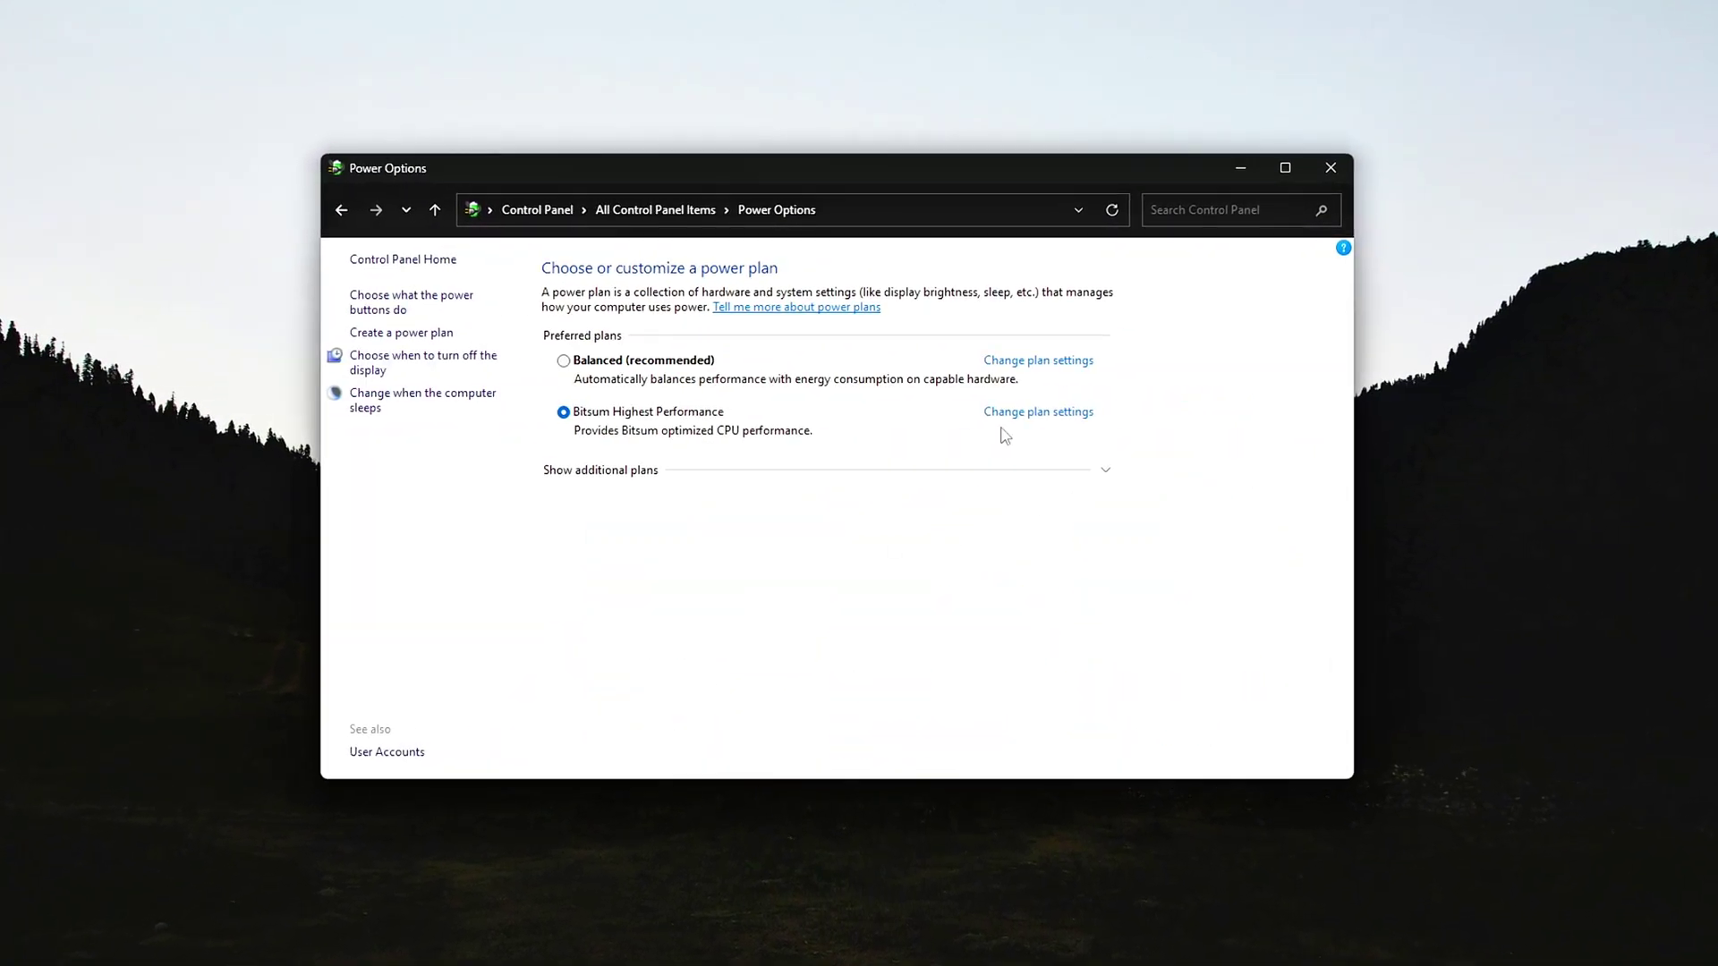
pyautogui.click(552, 361)
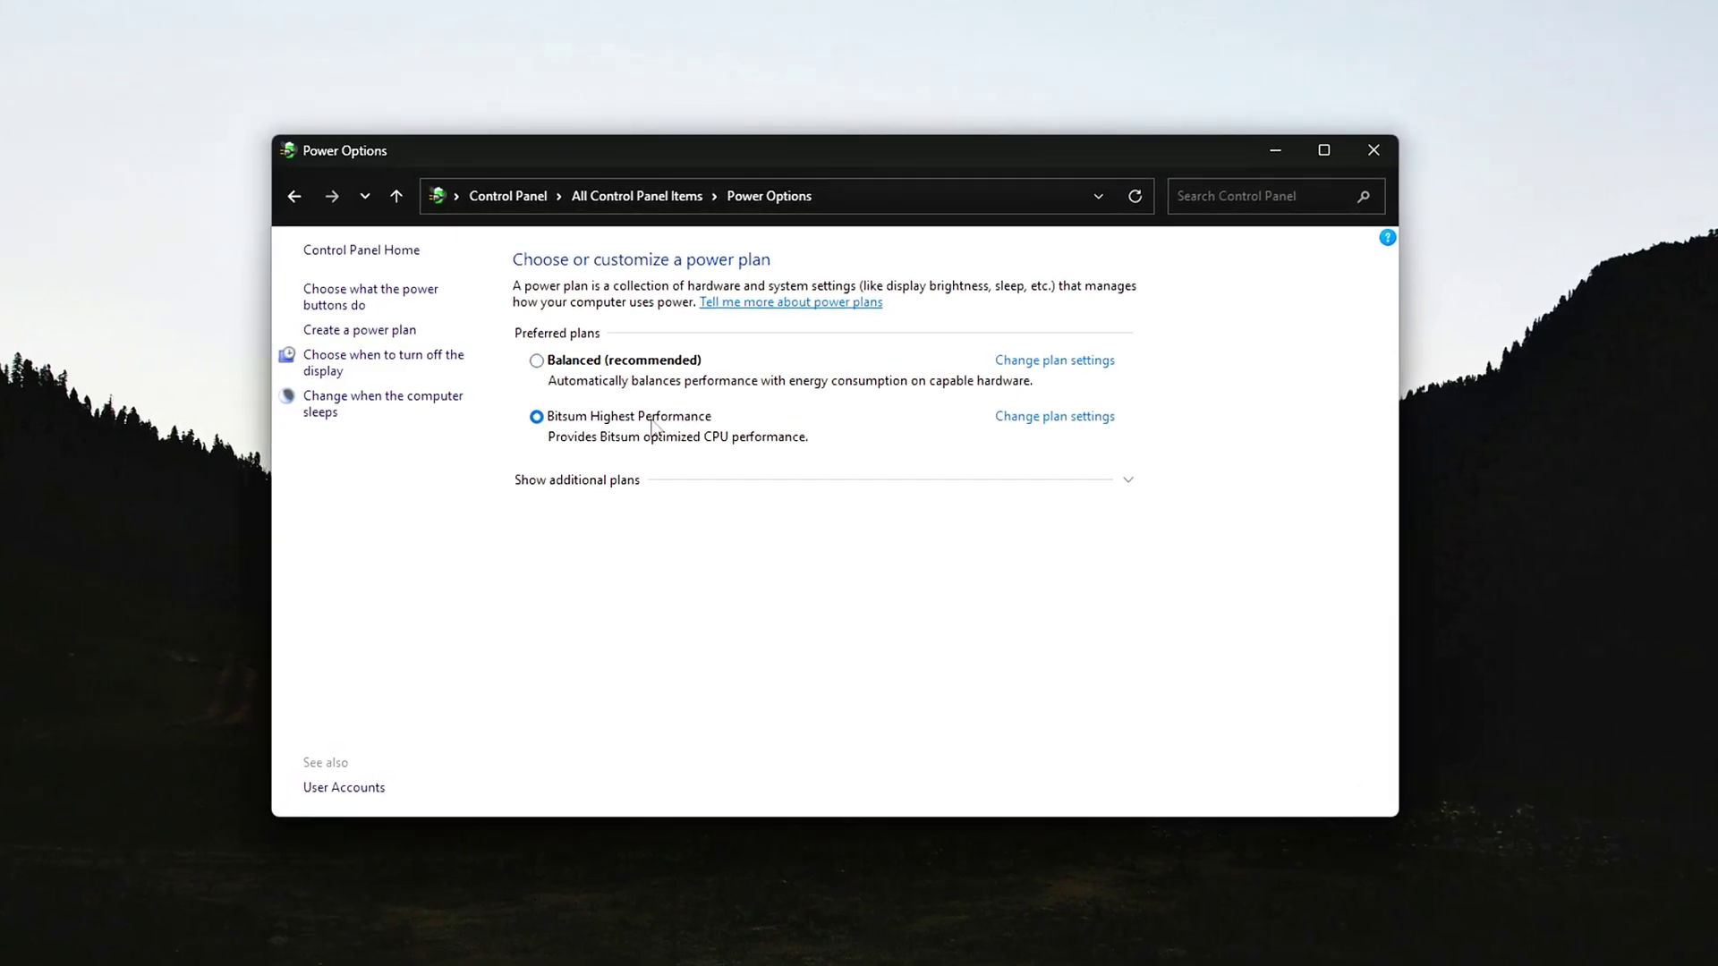
# - Confirm the Bitsum Highest Performance plan keeps its sleep timeout at Never
pyautogui.click(1058, 418)
pyautogui.click(791, 386)
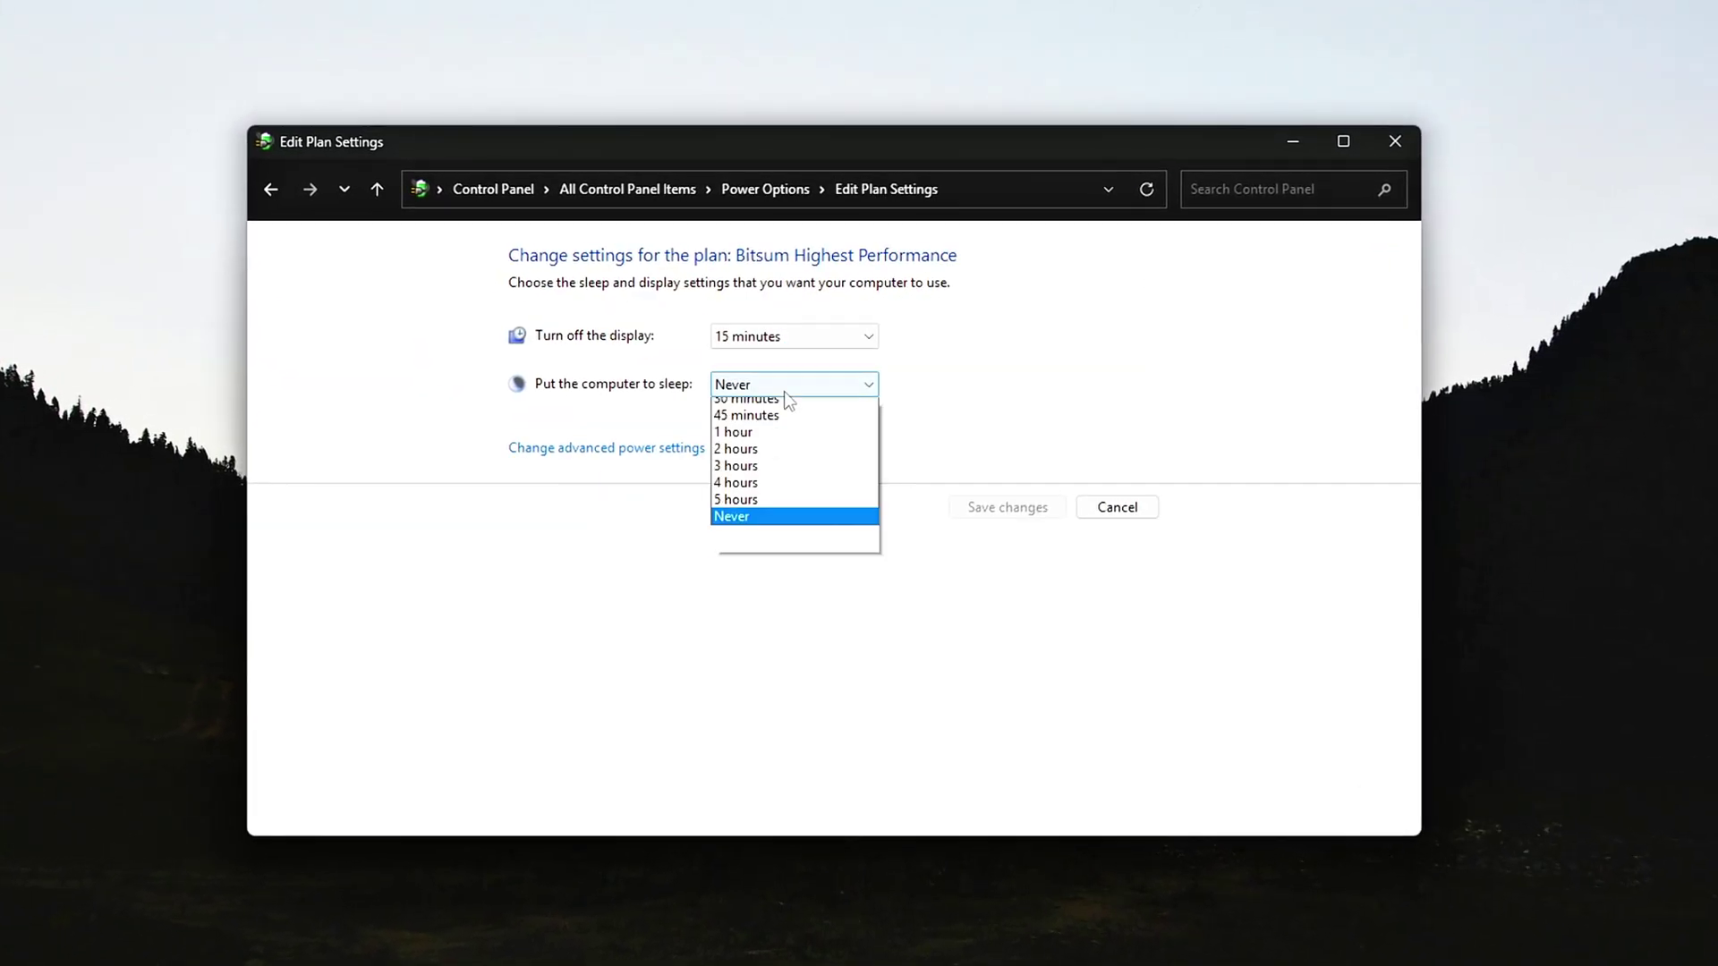
pyautogui.click(760, 673)
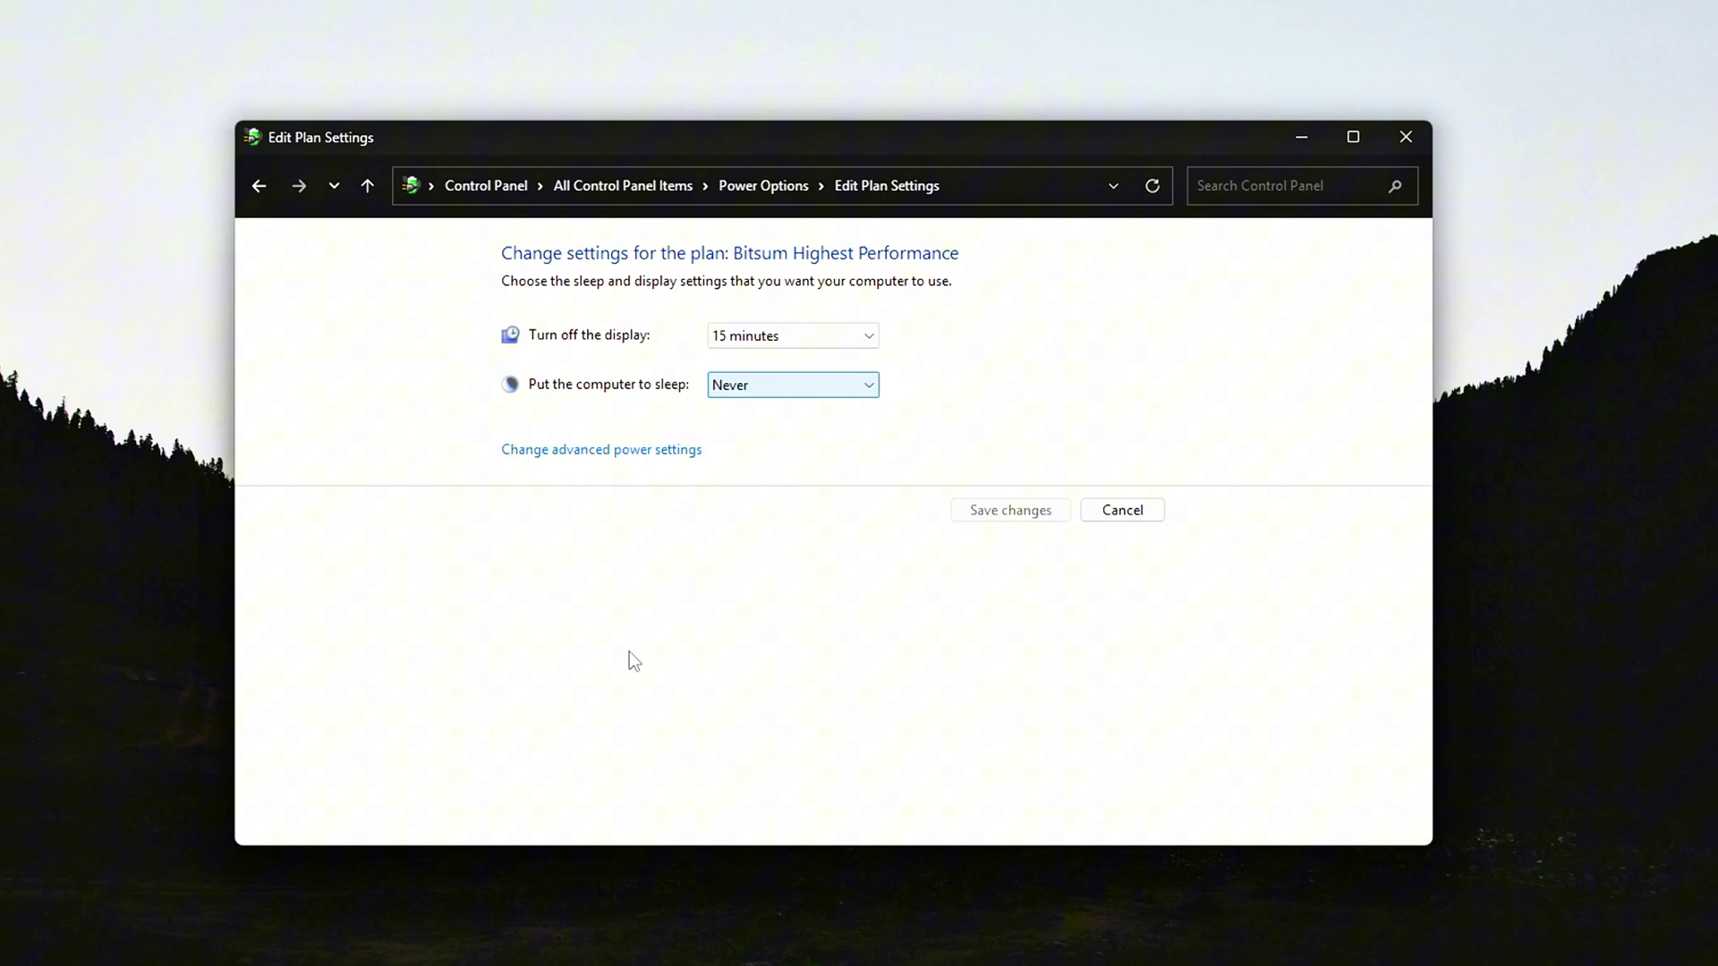
pyautogui.click(247, 182)
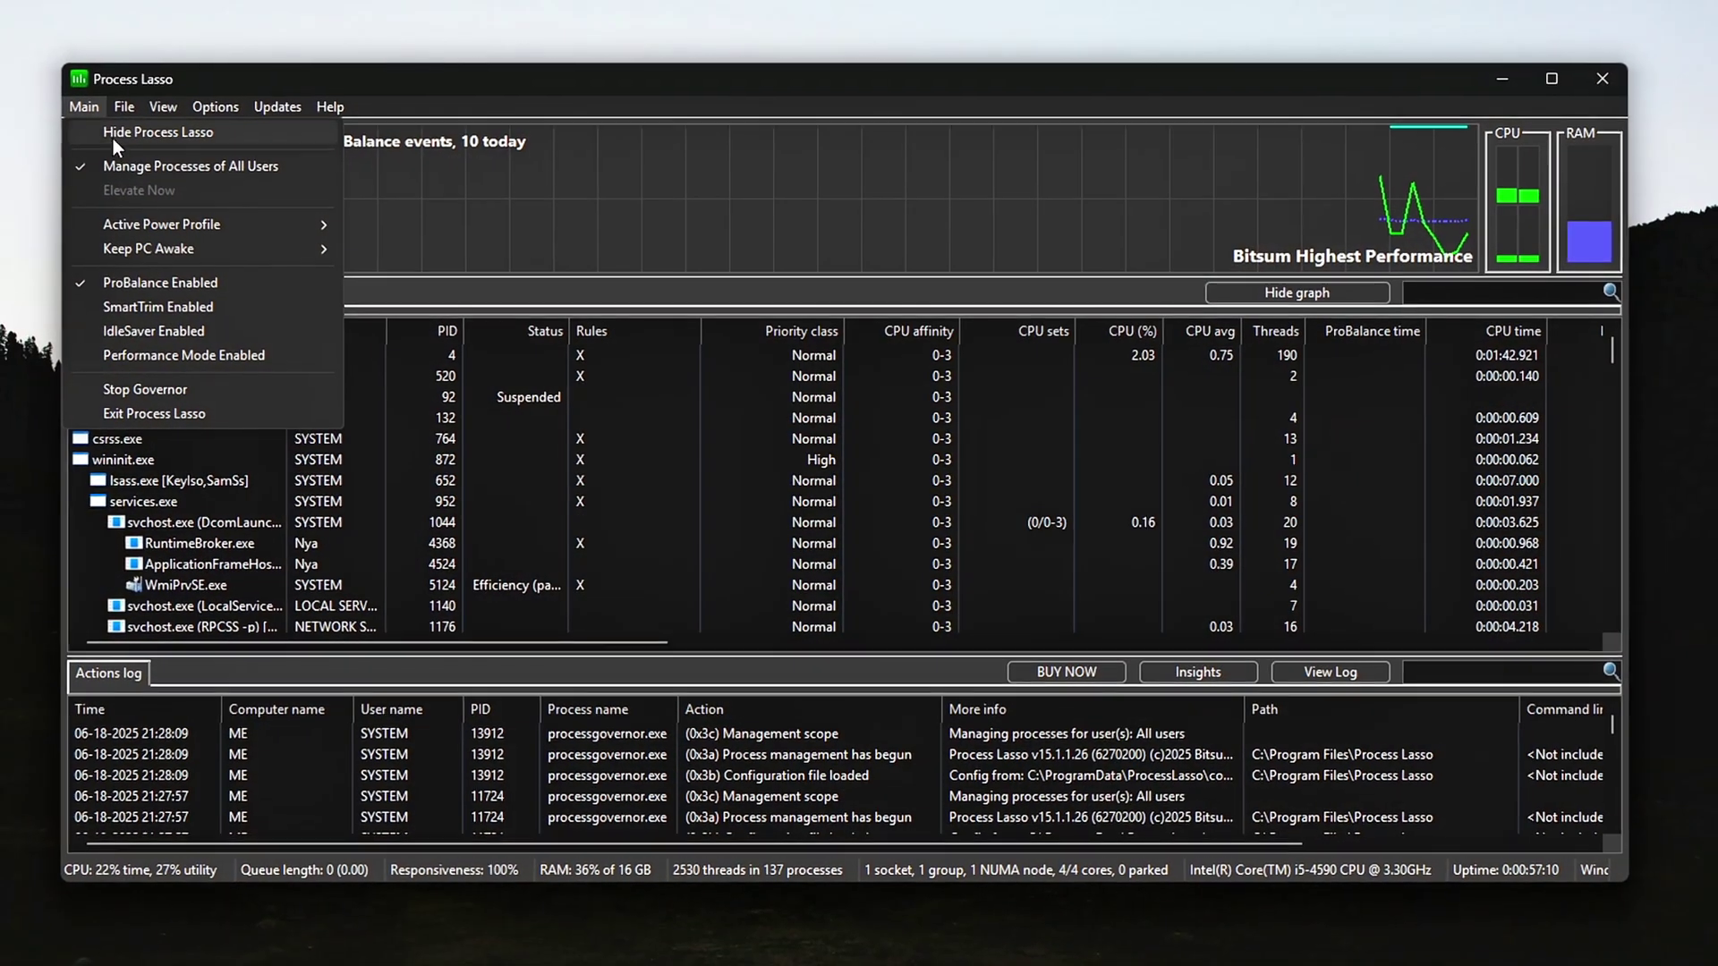
# - Keep Bitsum Highest Performance as Process Lasso's active power profile and review the Performance Mode options
pyautogui.moveTo(263, 231)
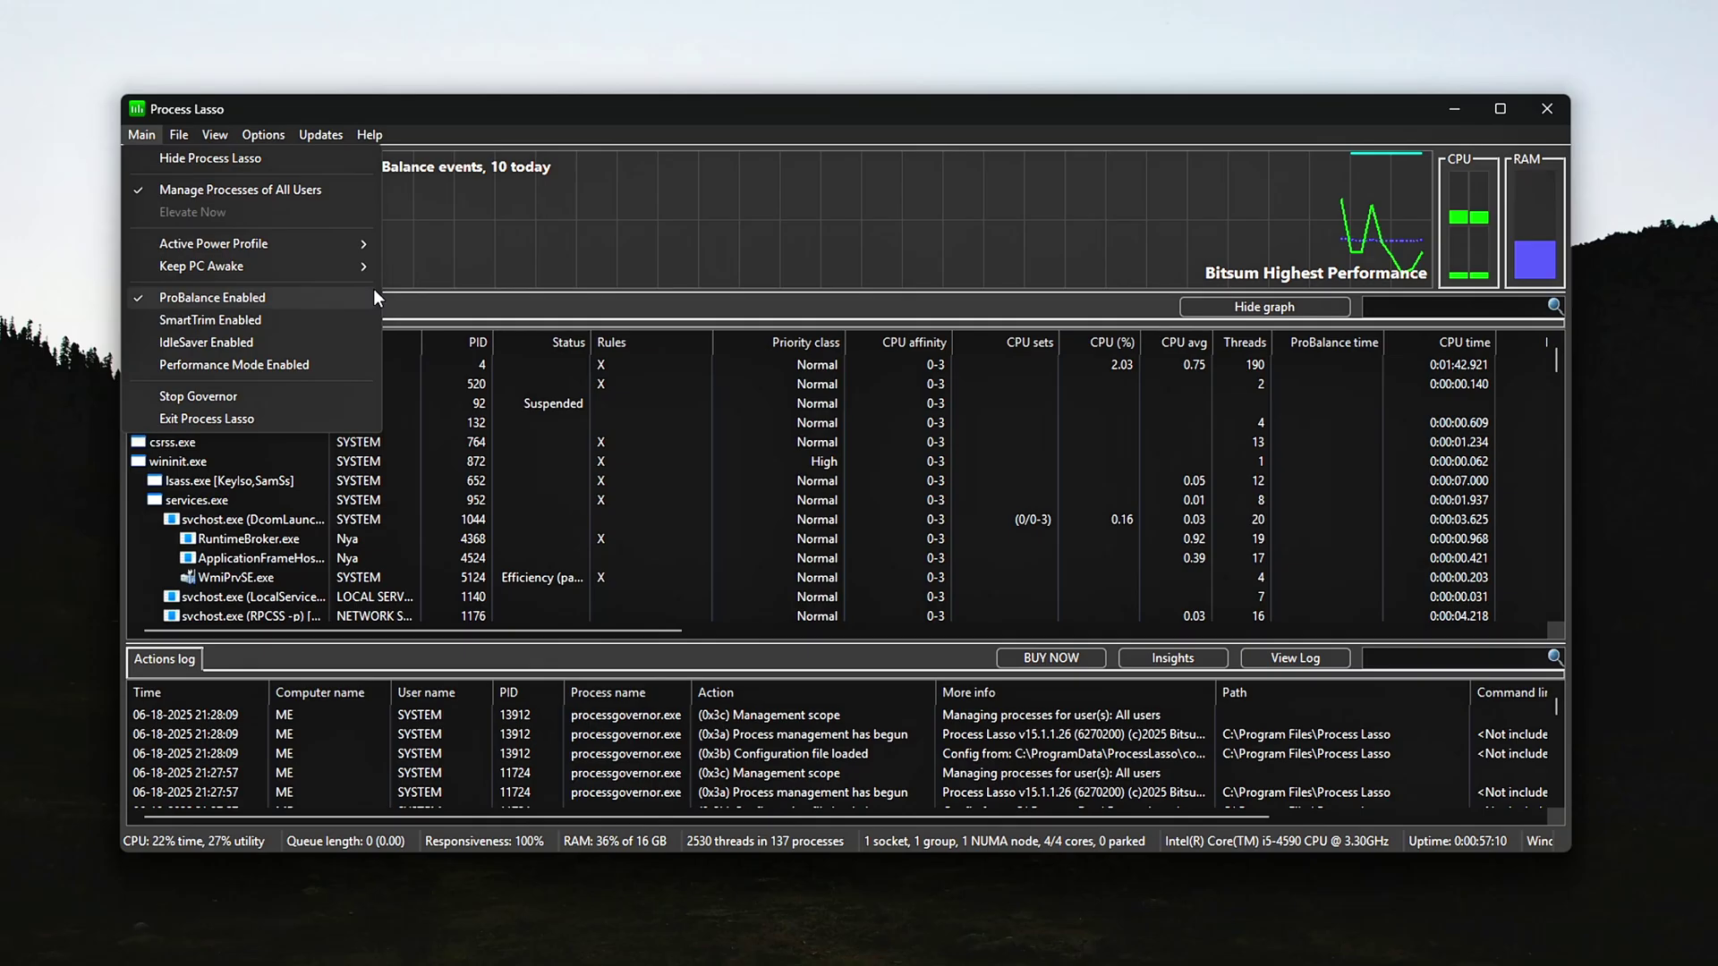
pyautogui.moveTo(306, 247)
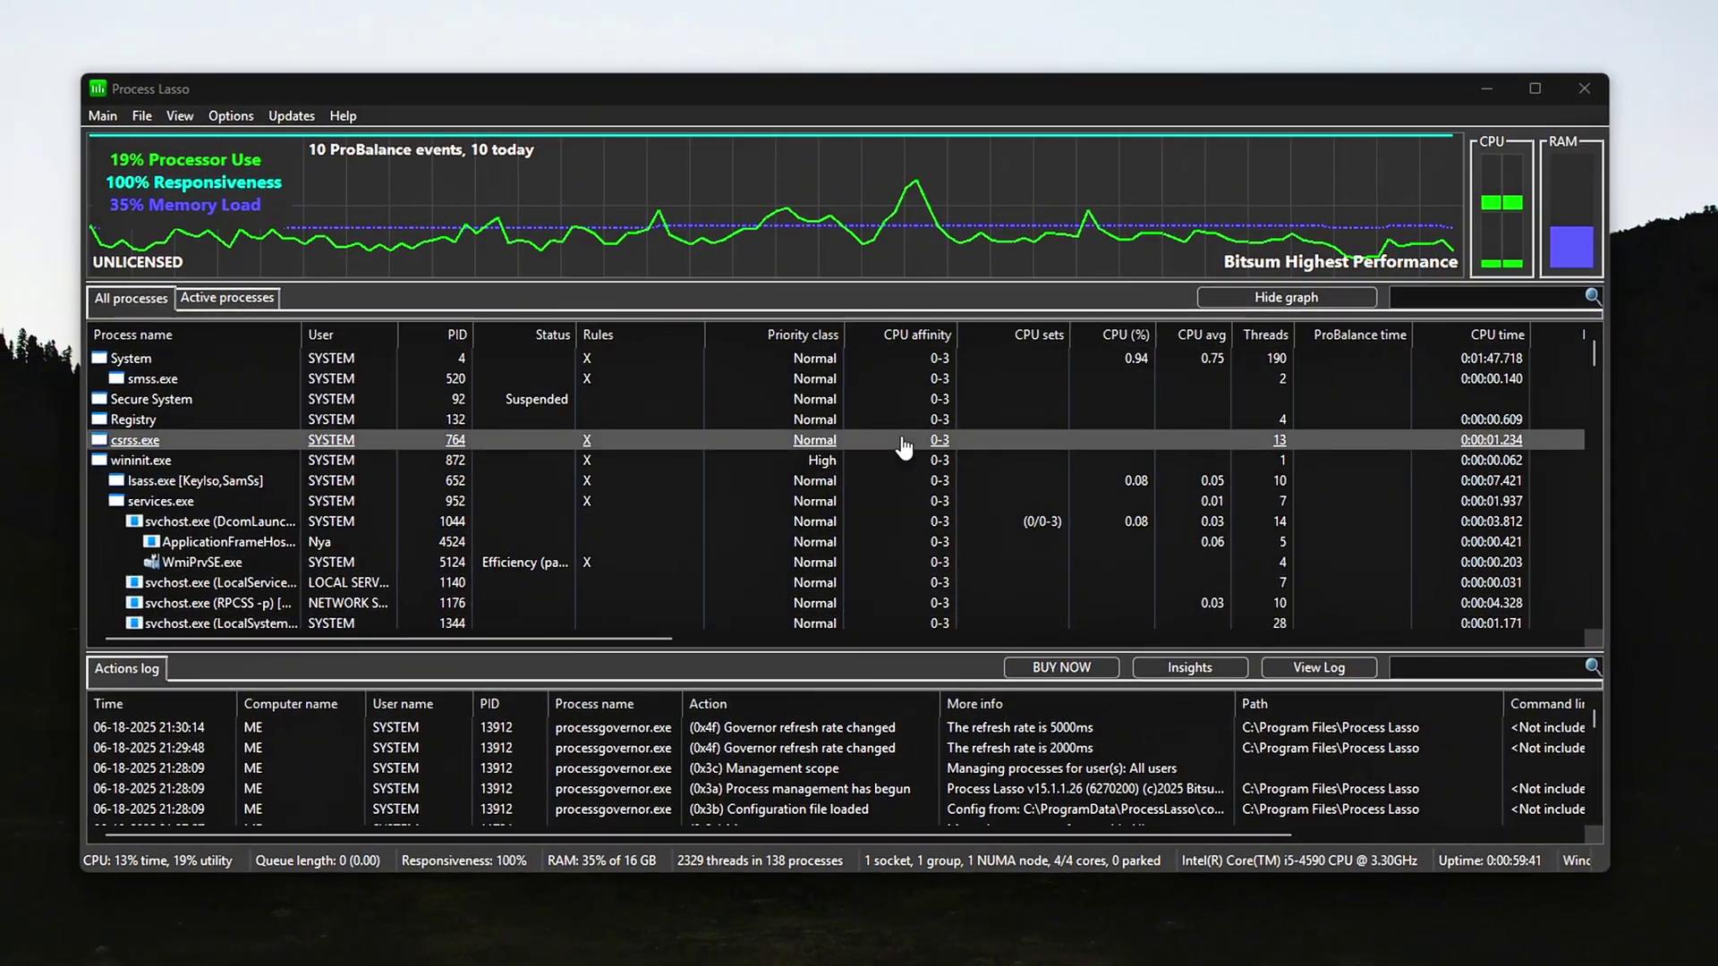
pyautogui.click(292, 116)
pyautogui.press('Escape')
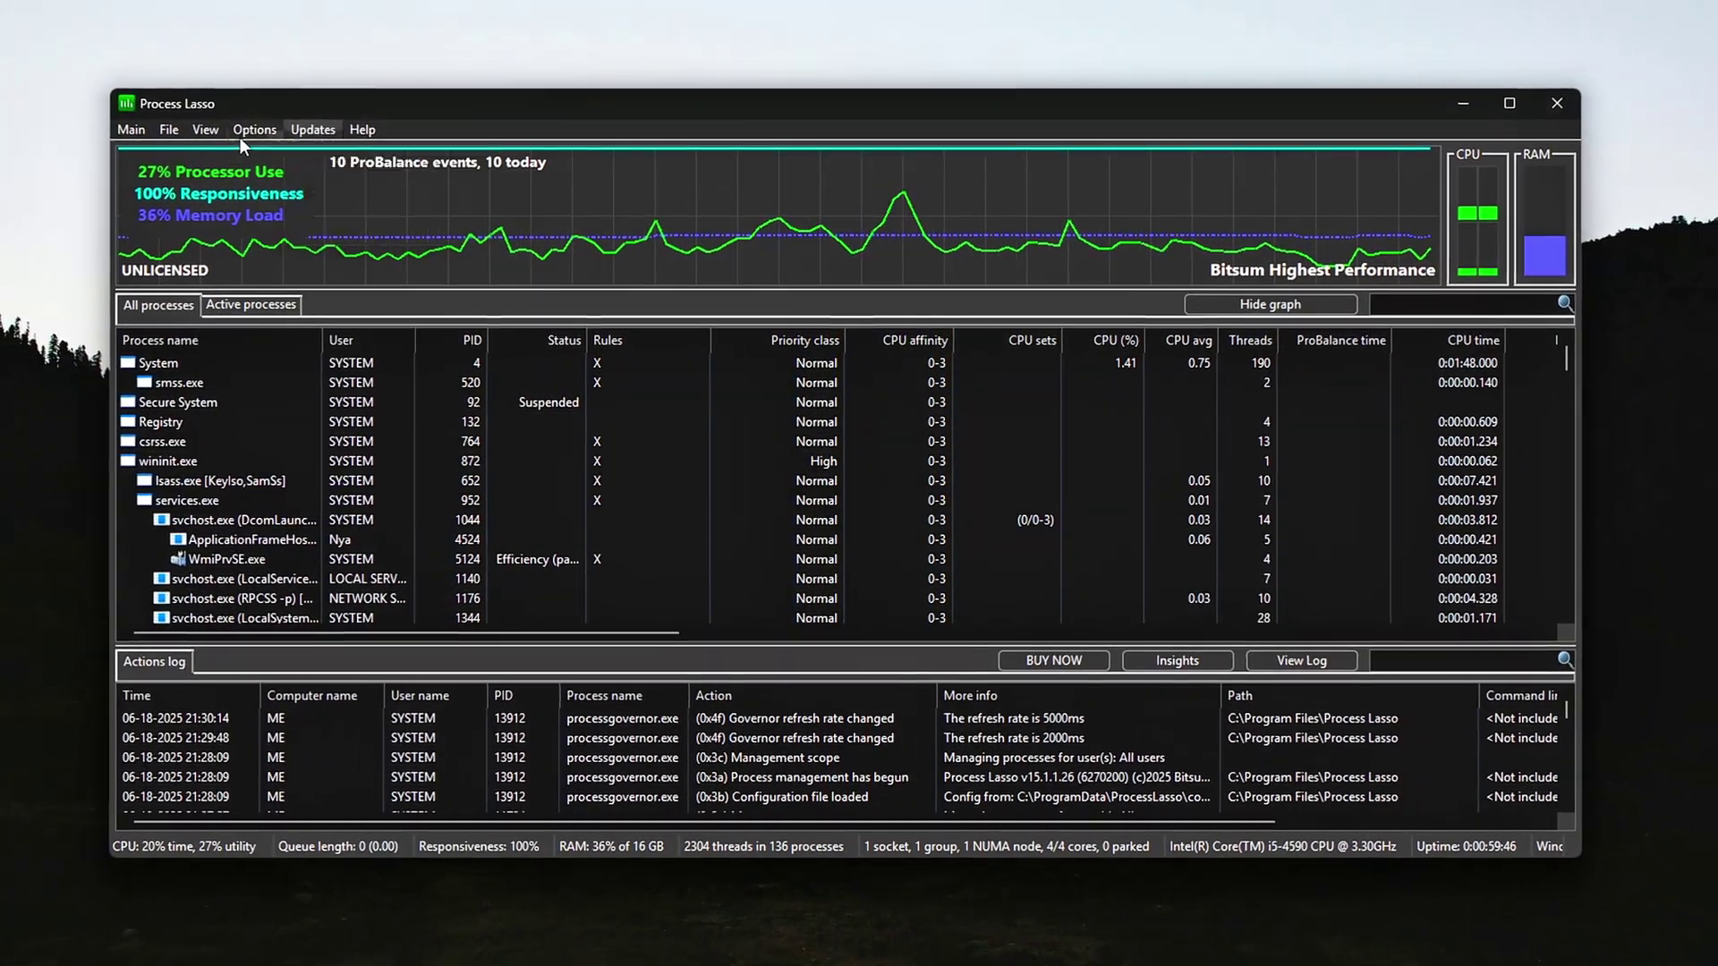
pyautogui.click(255, 131)
pyautogui.moveTo(303, 253)
pyautogui.moveTo(520, 245)
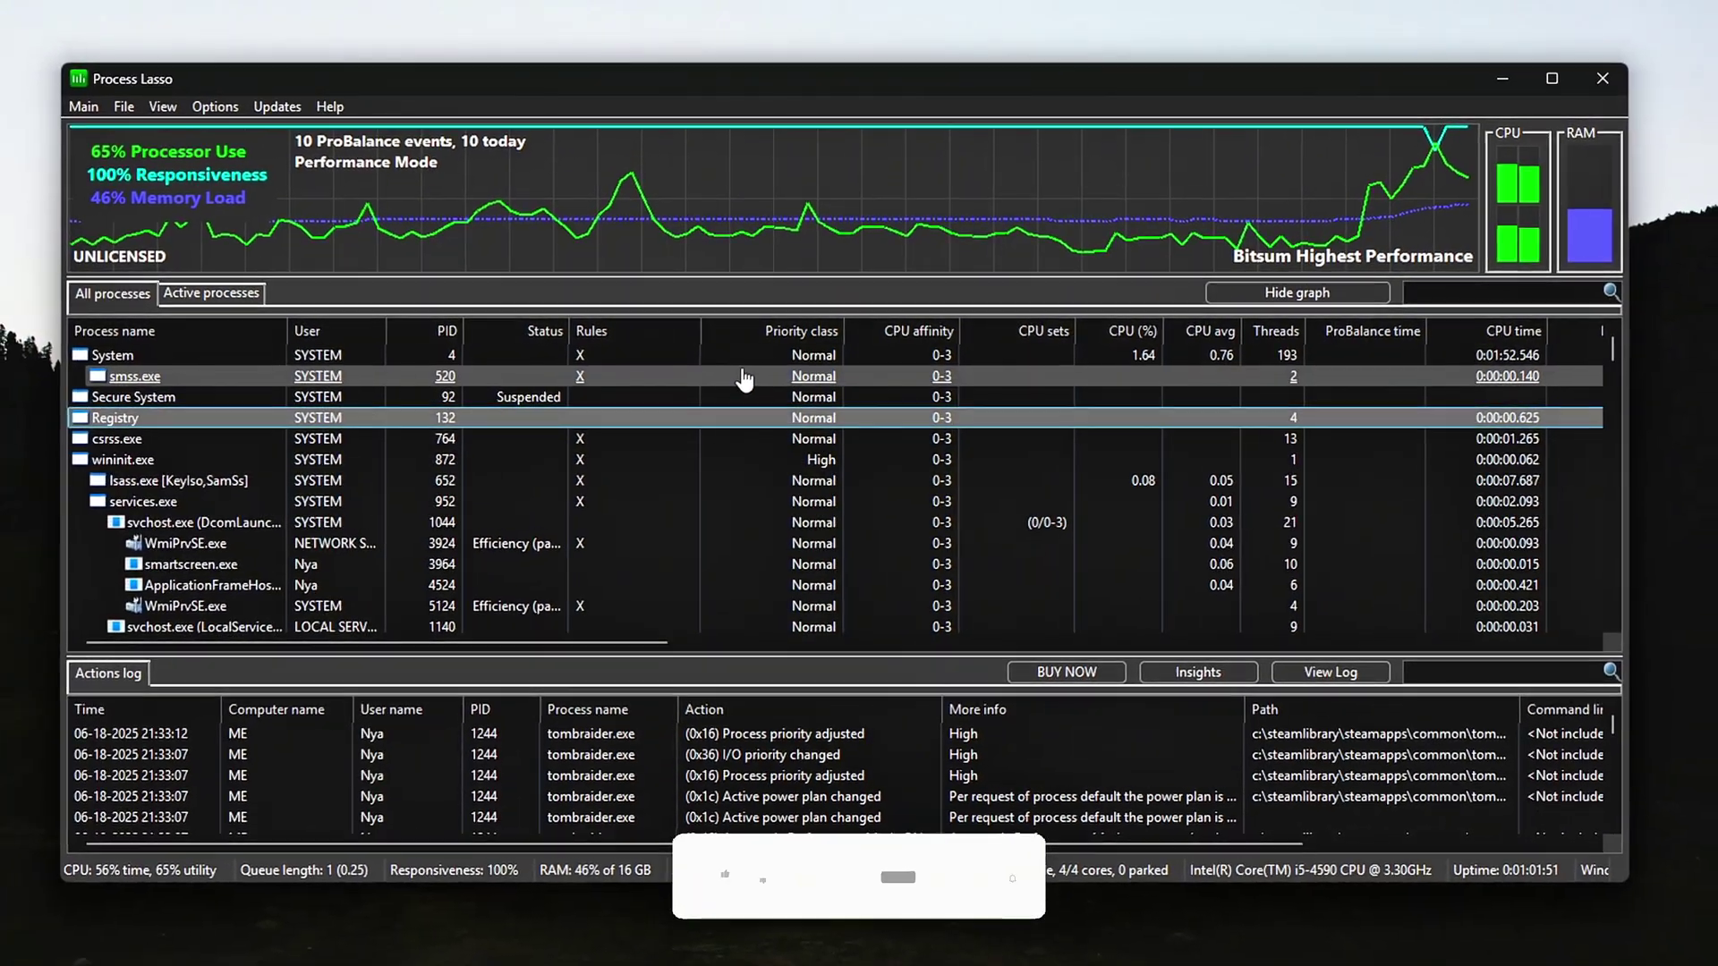
pyautogui.scroll(-10, 805, 447)
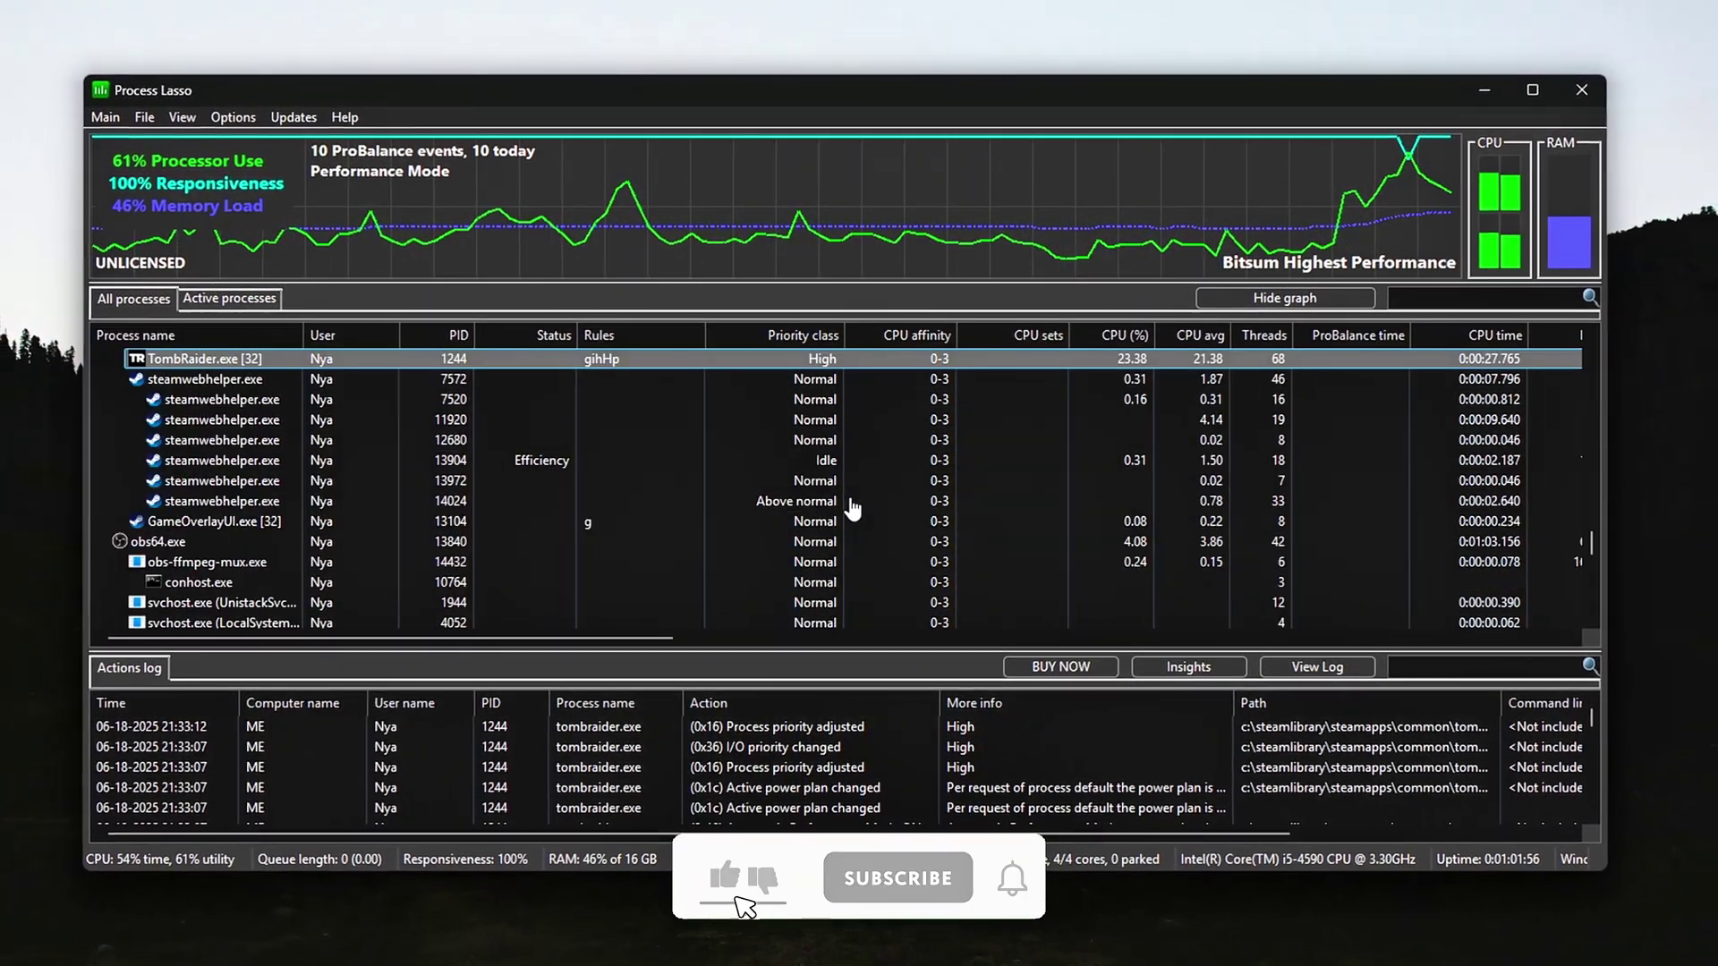
pyautogui.scroll(2, 234, 497)
# - Set TombRaider.exe's CPU priority to Always High
pyautogui.moveTo(234, 492)
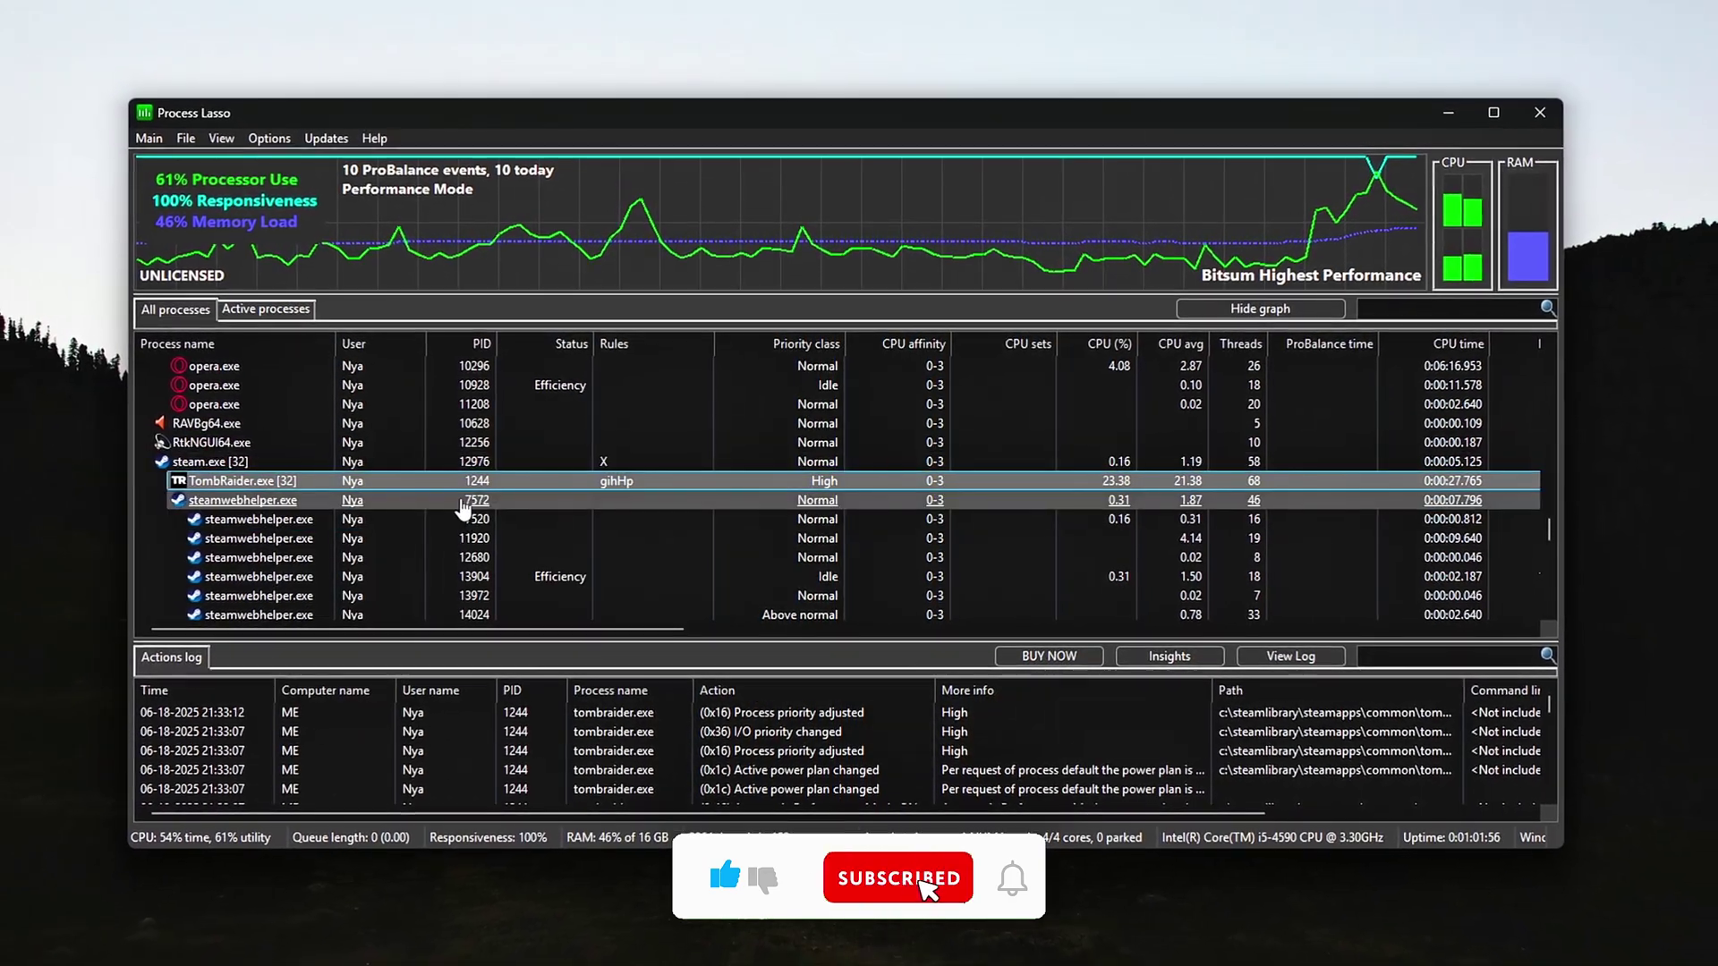
pyautogui.rightClick(541, 481)
pyautogui.moveTo(656, 451)
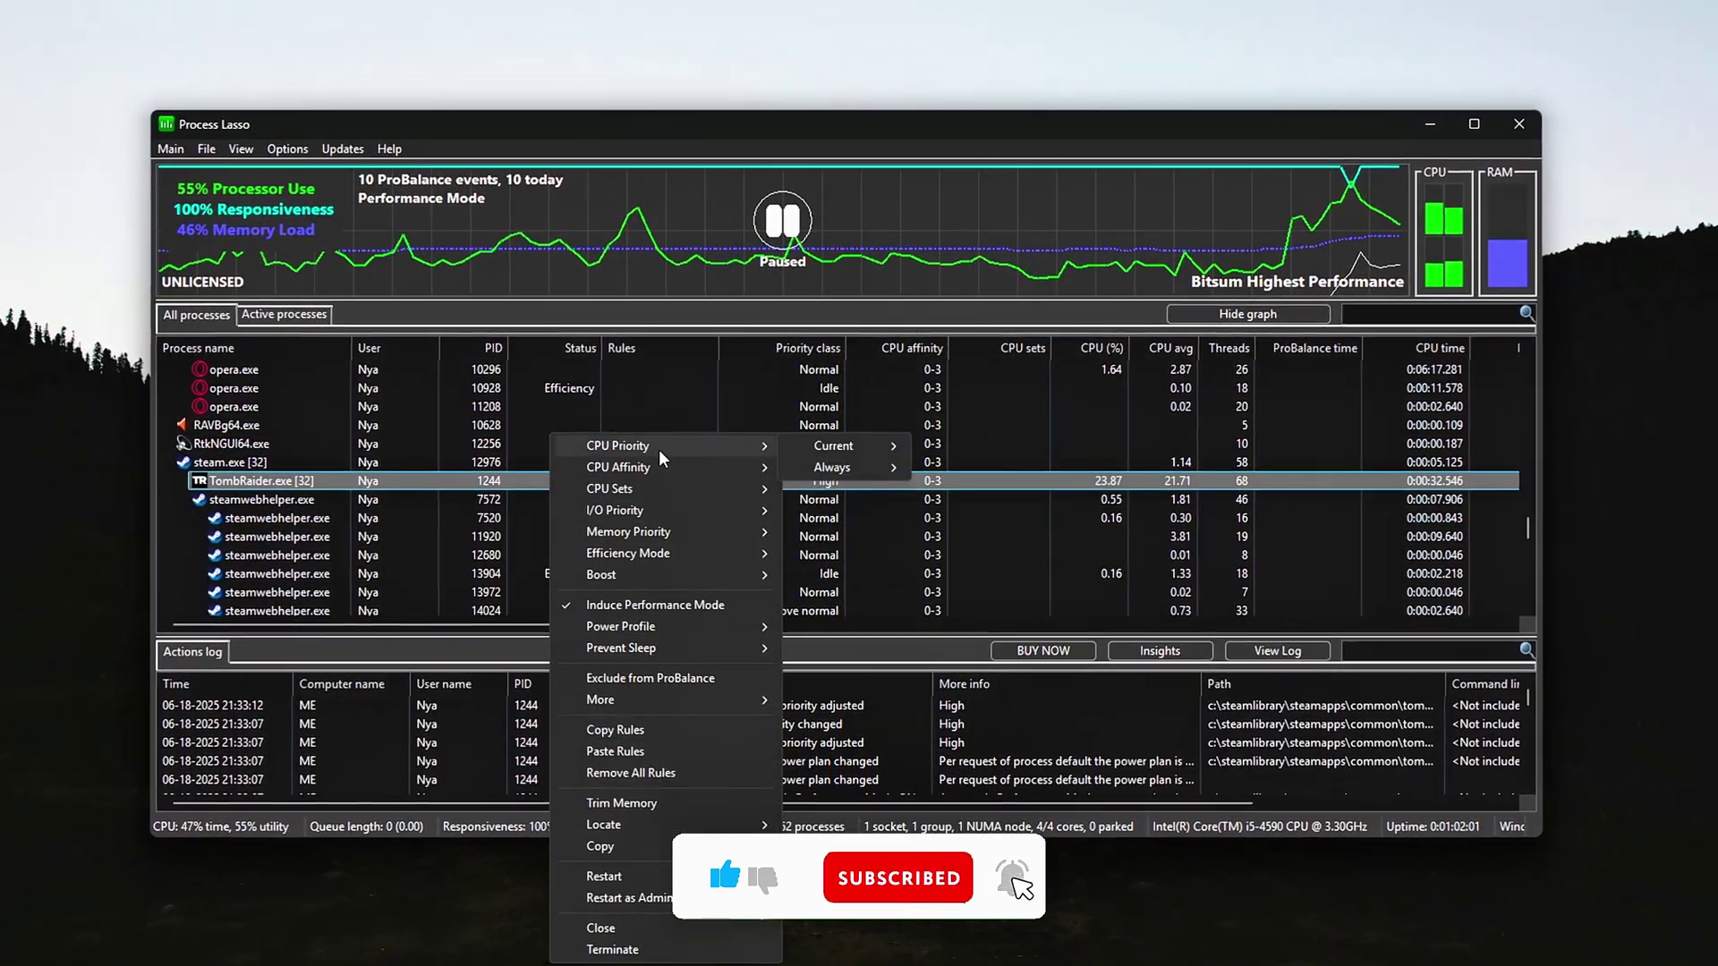
pyautogui.moveTo(832, 467)
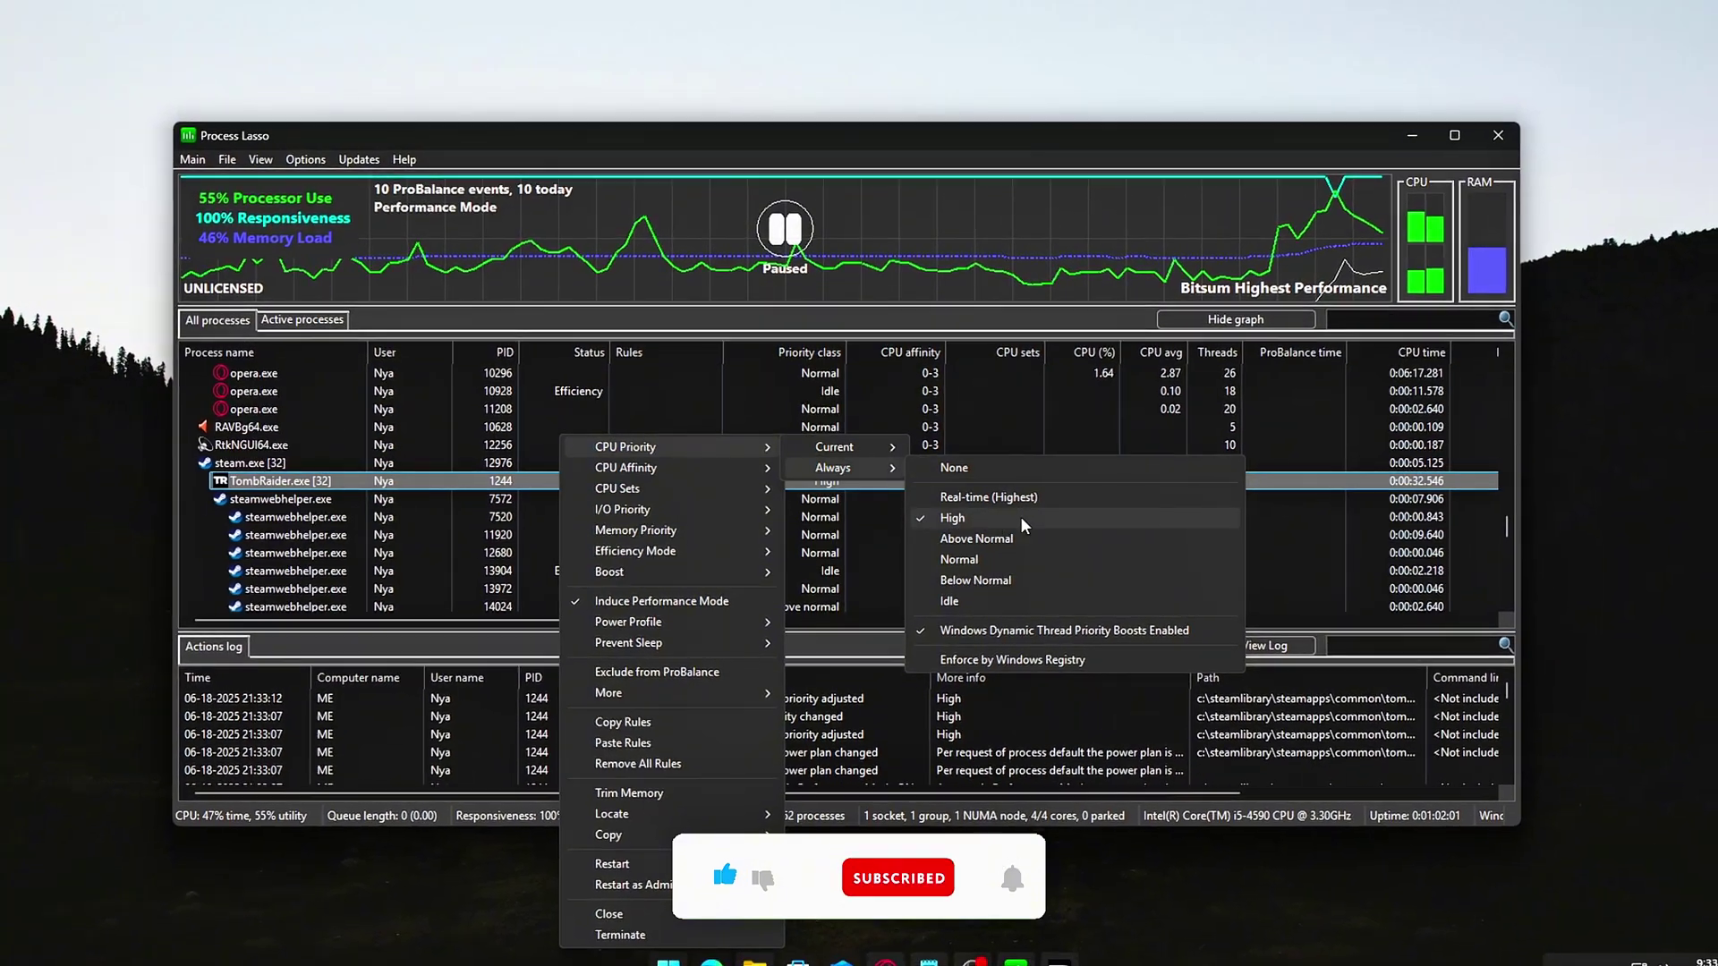
pyautogui.click(1021, 517)
pyautogui.rightClick(442, 481)
pyautogui.moveTo(528, 463)
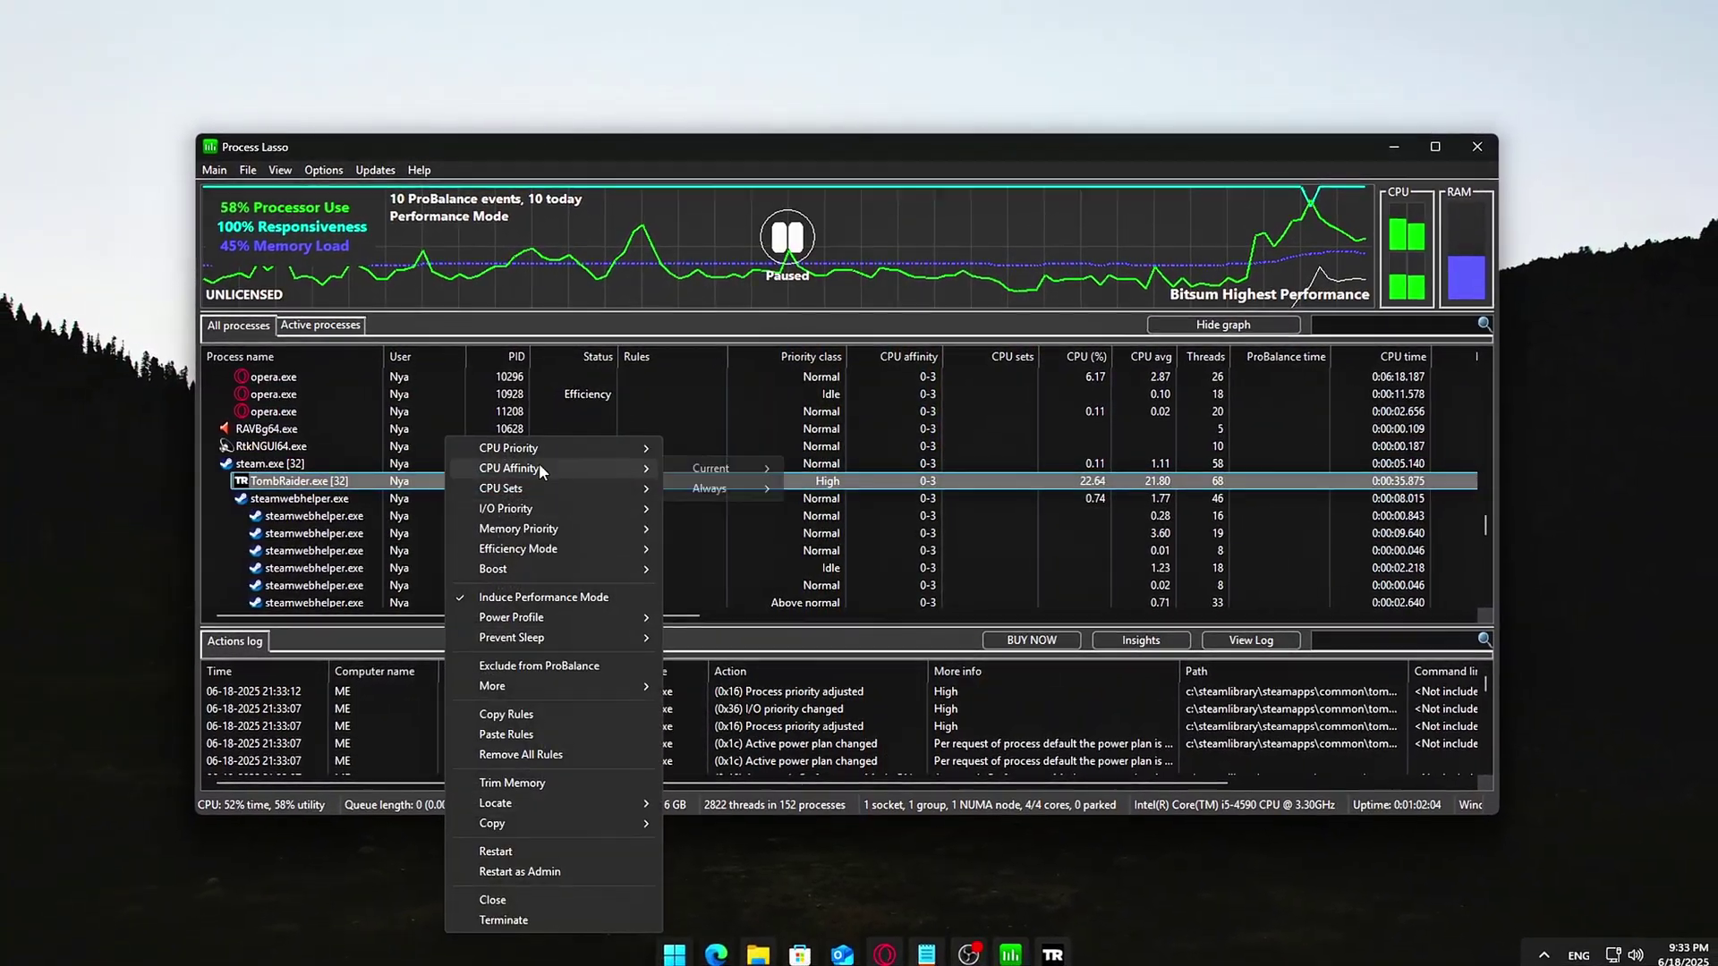